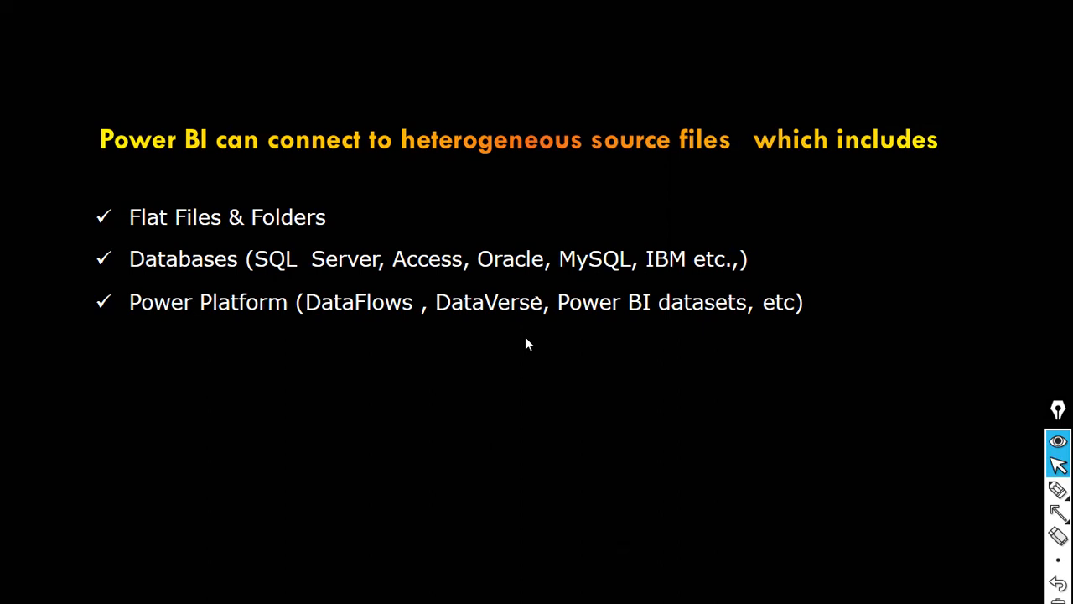
key("Right")
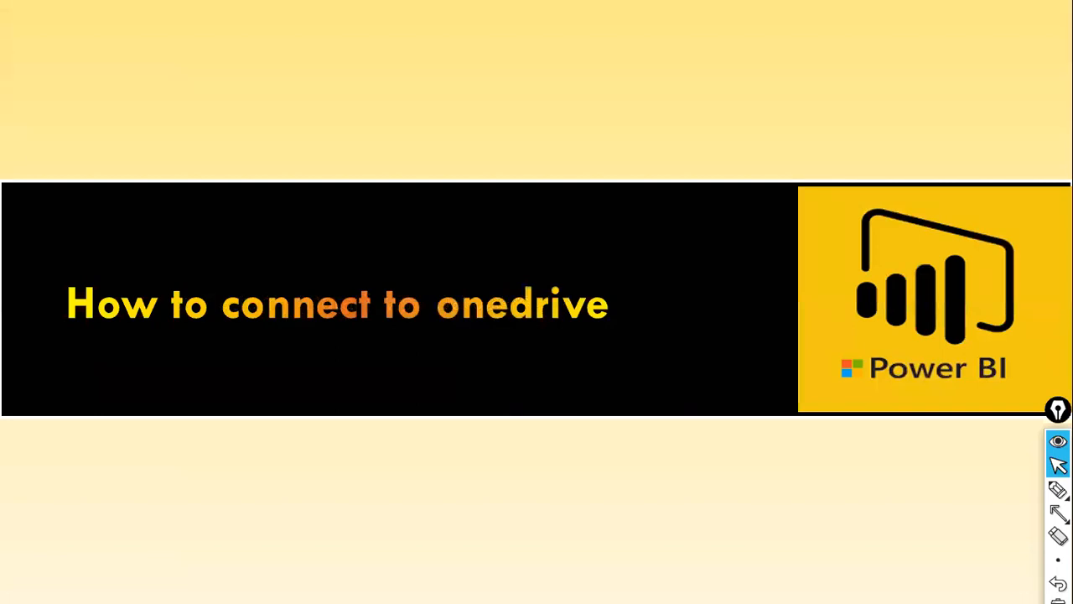
key("Left")
key("Right")
key("Left")
key("Right")
Switch from the slideshow to the untitled report in Power BI Desktop
key("alt+Tab")
key("alt+Tab")
key("alt+Tab")
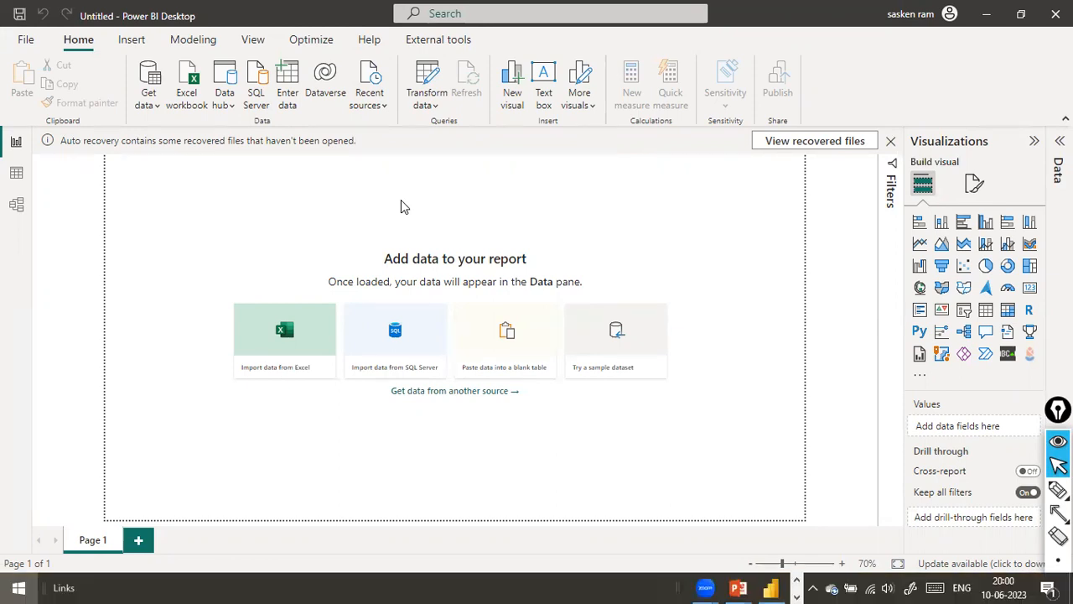
Search the installed Windows apps for "power bi desktop" and dismiss the results without launching anything
key("super")
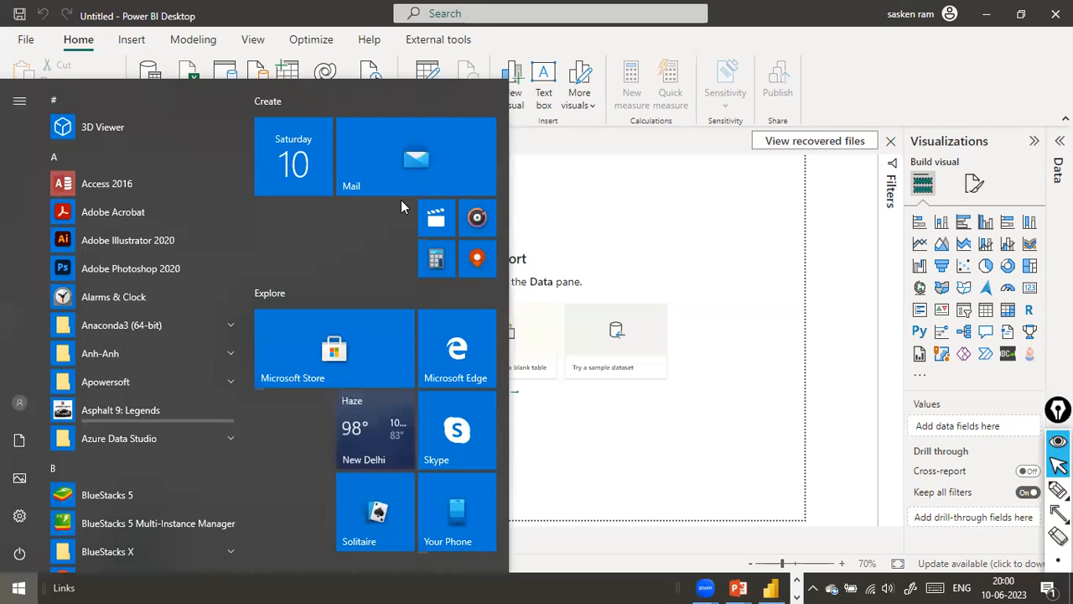
type("power ")
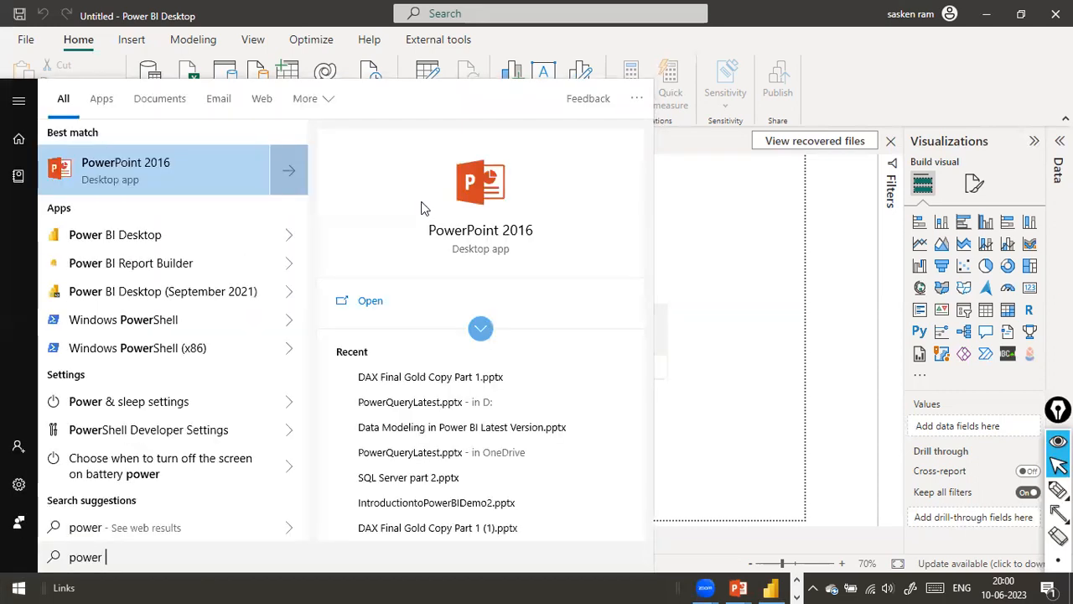
type("i de")
key("BackSpace")
key("BackSpace")
key("BackSpace")
key("BackSpace")
type("bi")
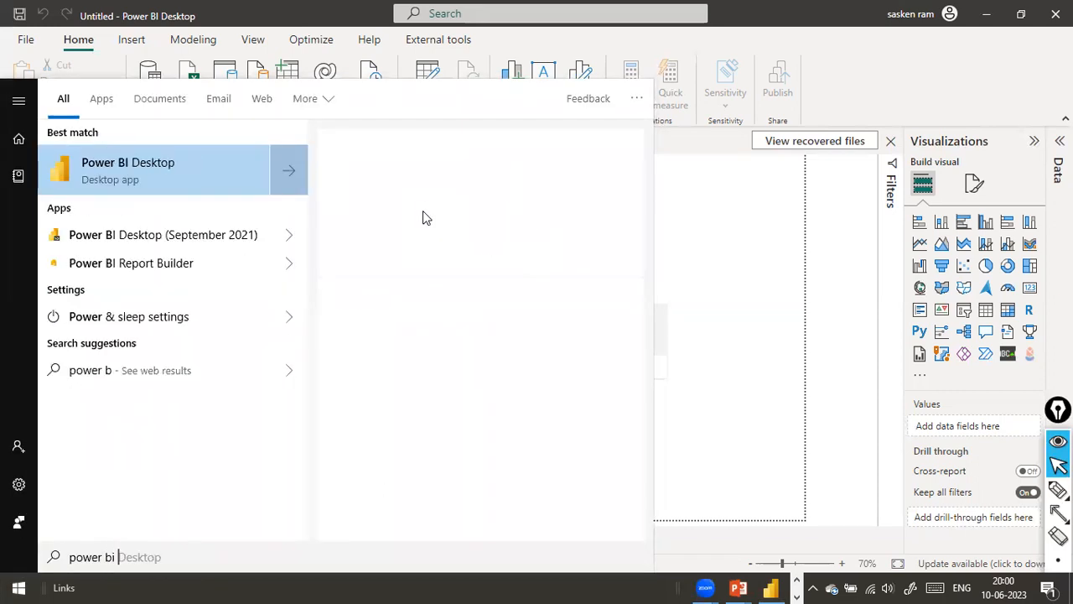
type(" deskto")
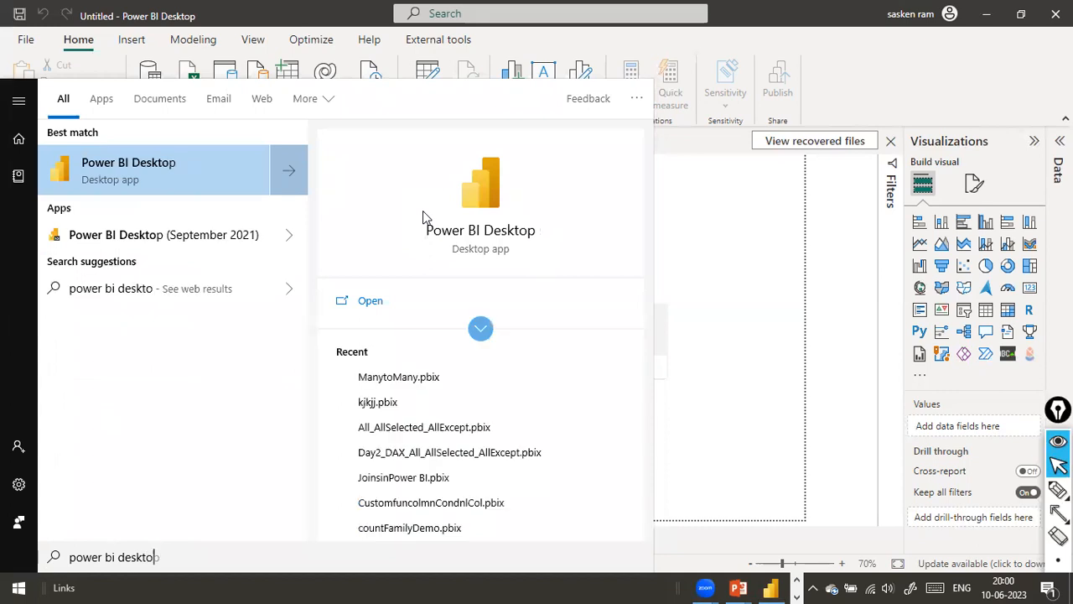
type("p")
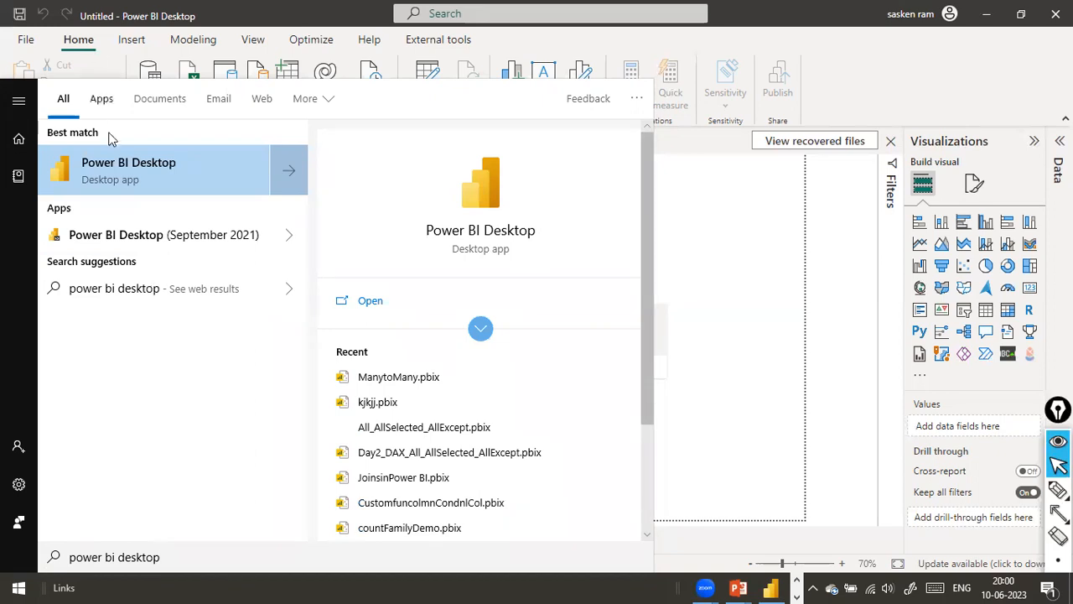
left_click(776, 253)
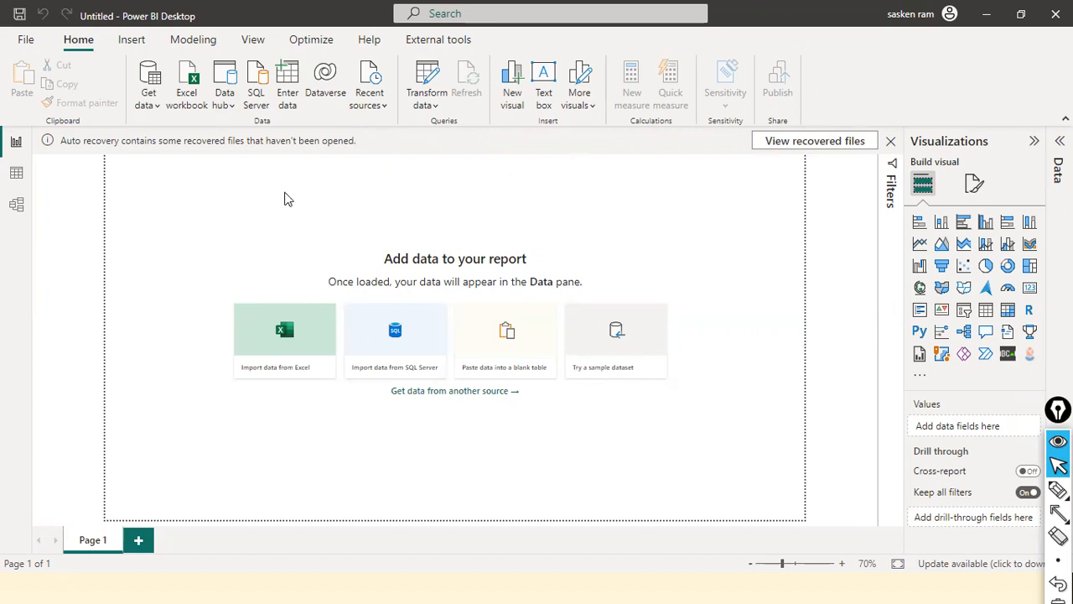
Outline the report canvas with a red rectangle and point red arrows at the report, data and model view icons
key("r")
mouse_move(46, 154)
left_mouse_down()
mouse_move(385, 496)
mouse_move(951, 512)
mouse_move(878, 545)
left_mouse_up()
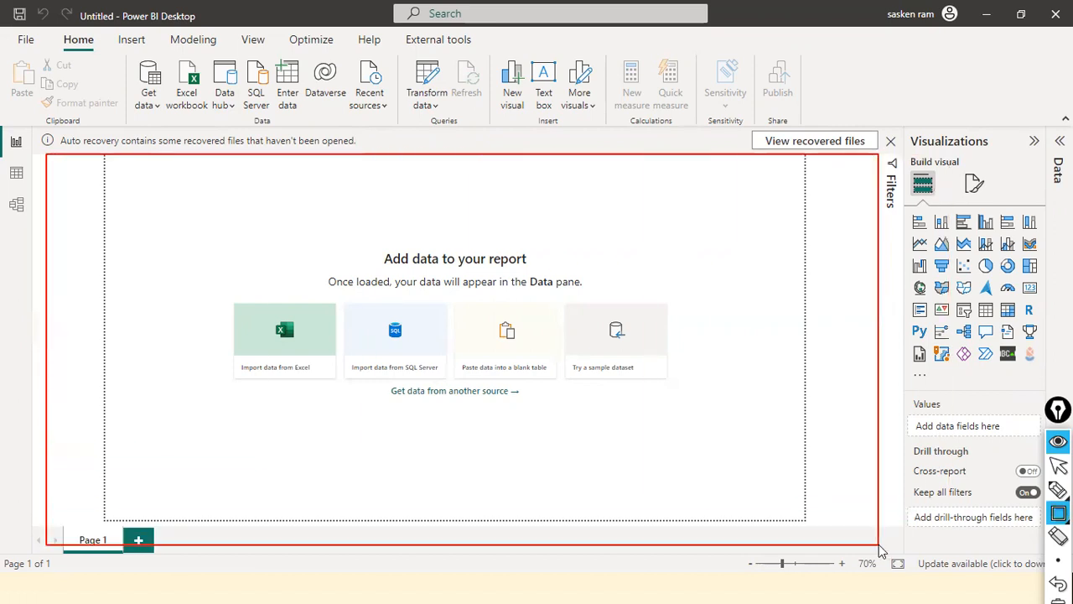
key("a")
mouse_move(194, 216)
left_mouse_down()
mouse_move(34, 141)
mouse_move(24, 146)
left_mouse_up()
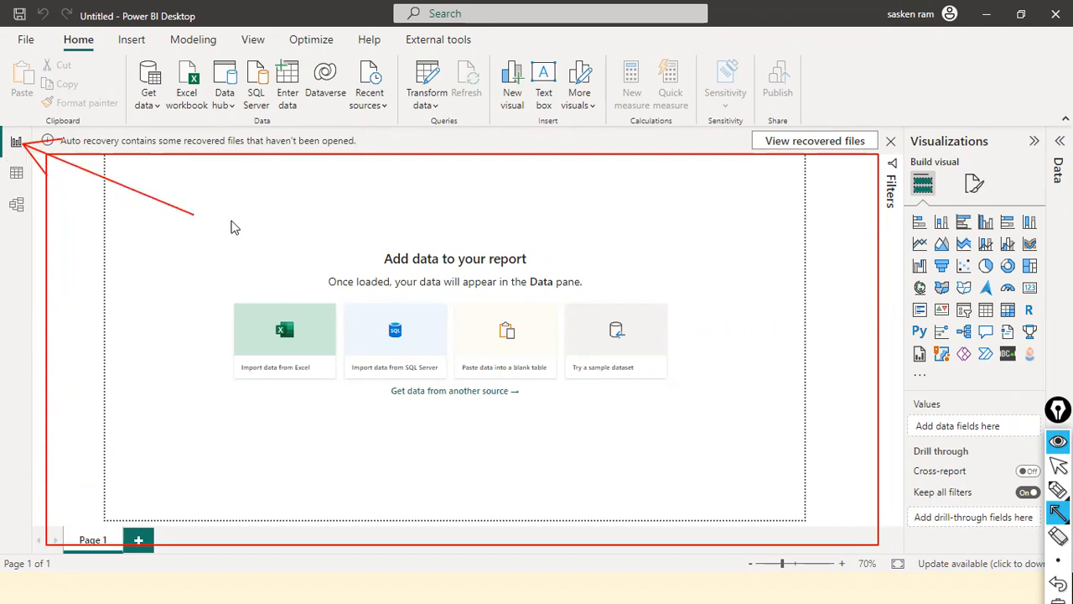
left_click_drag(119, 235, 26, 179)
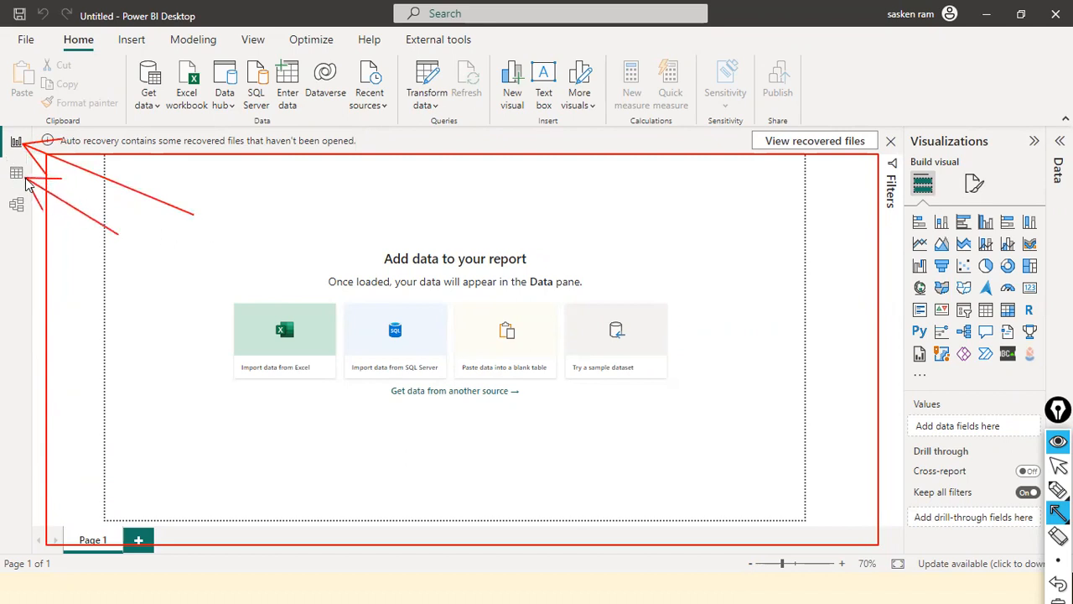
left_click_drag(77, 284, 26, 212)
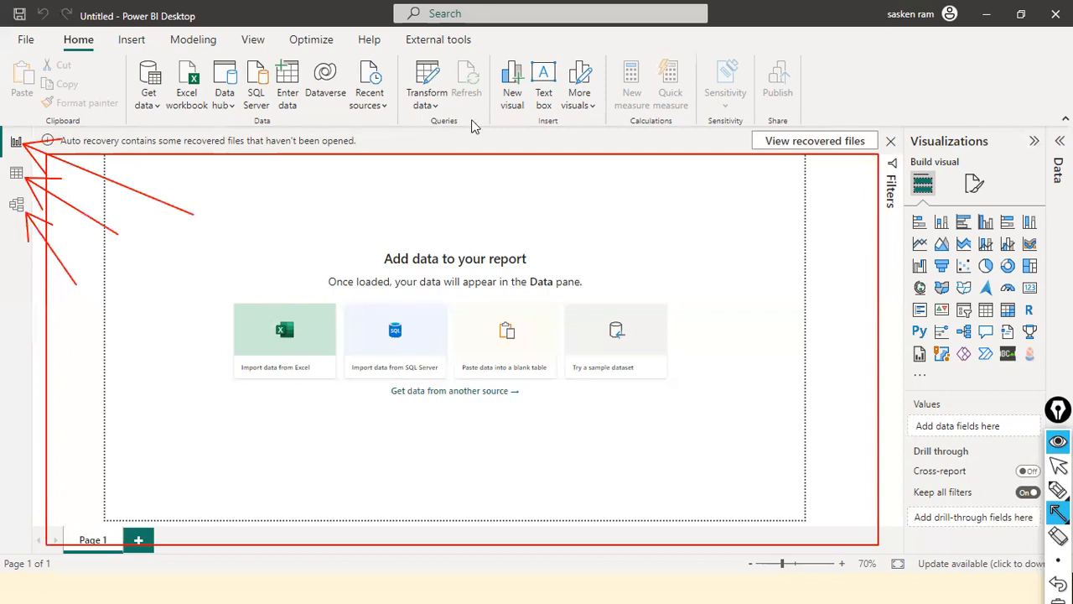
Point a red arrow at the collapsed Data pane, clear all on-screen annotations and return to the normal pointer
left_click_drag(1037, 42, 1054, 115)
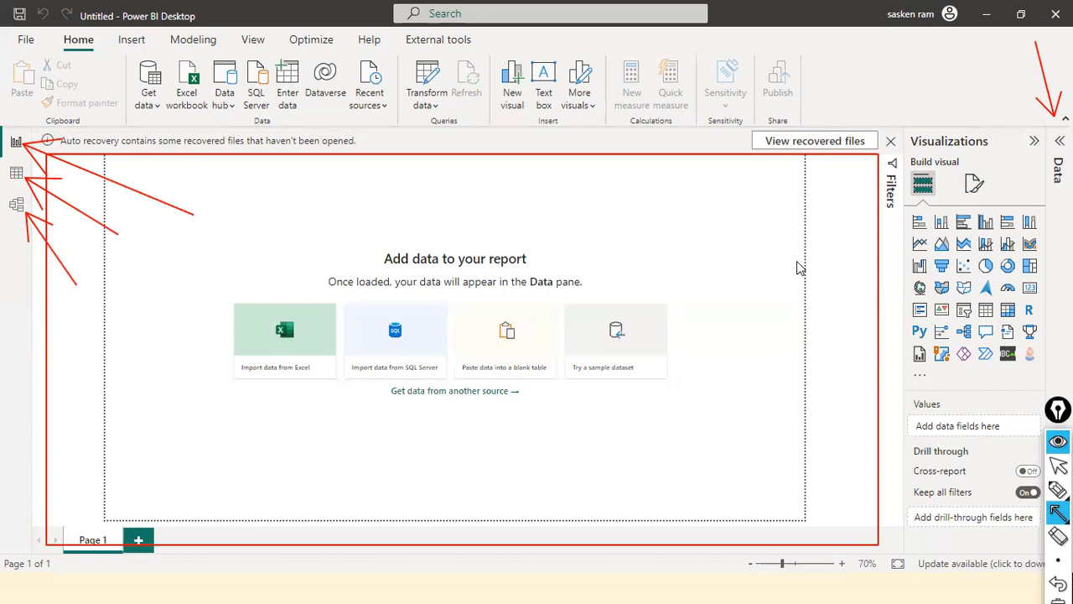
left_click(1058, 600)
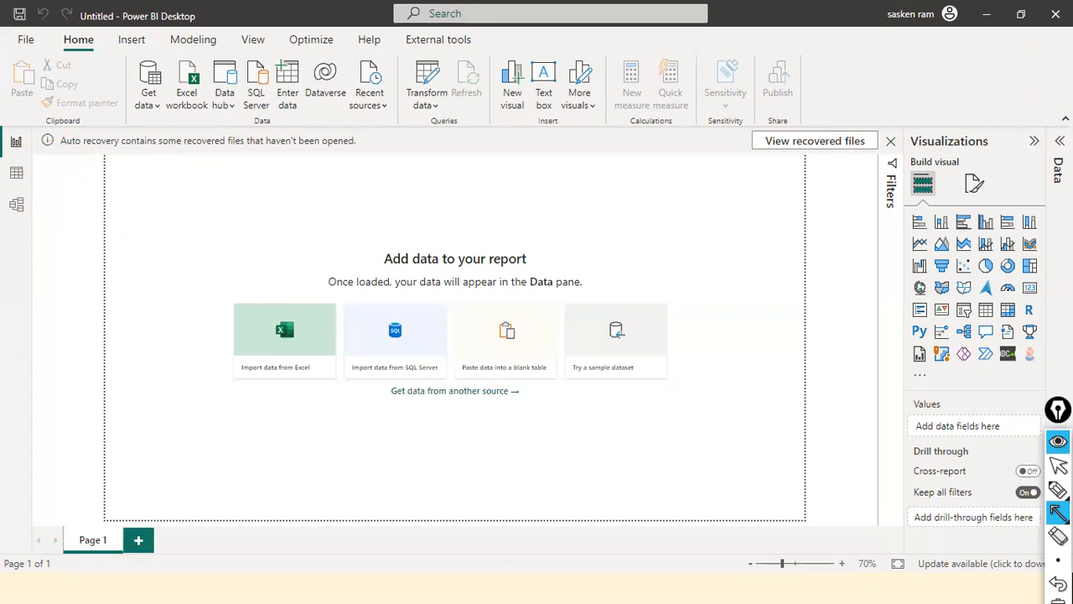
left_click(1058, 466)
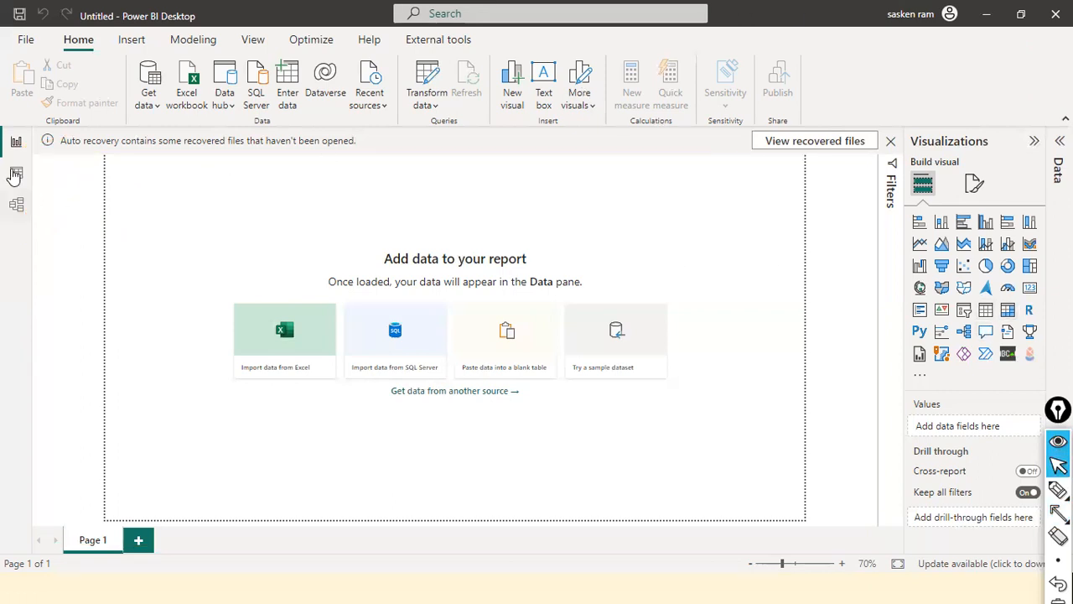
Start importing data from a Text/CSV file
left_click(139, 109)
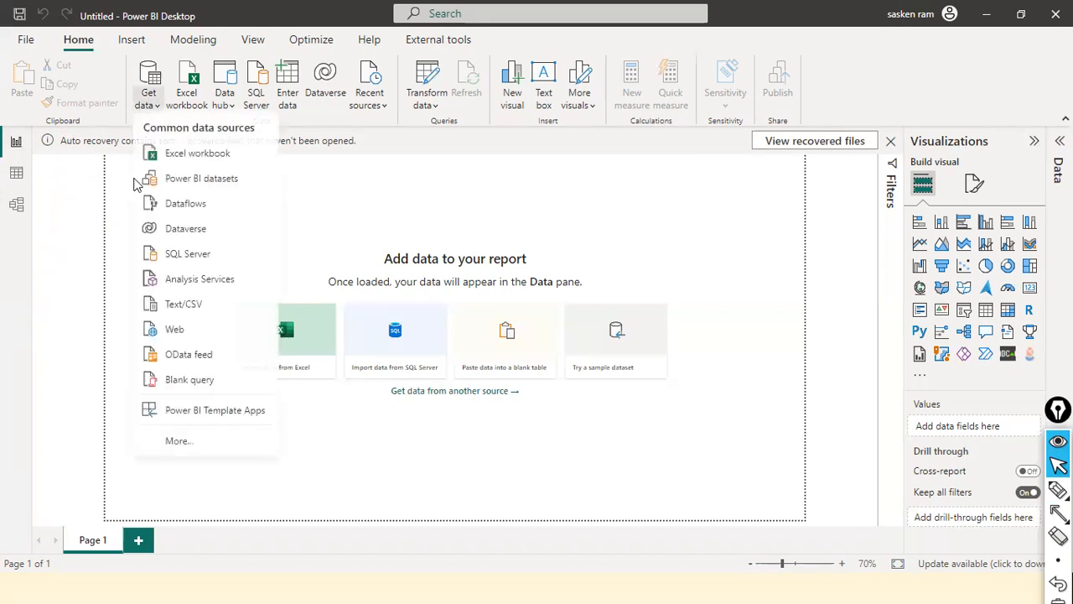
left_click(201, 312)
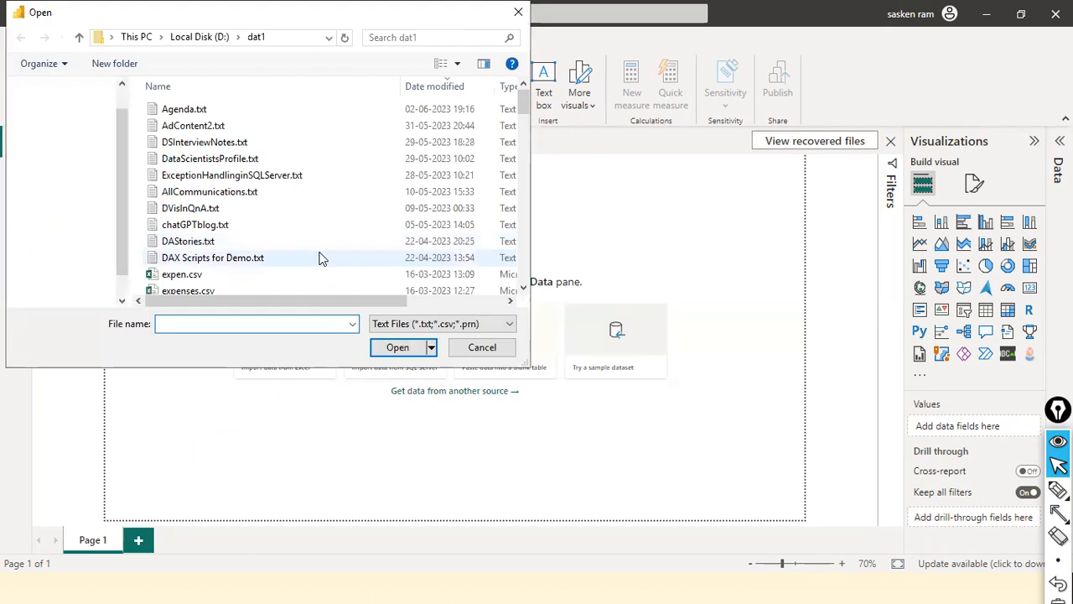
Look through the dat1 folder's file list for the sales CSV file
left_click(320, 253)
key("Down")
key("s")
key("s")
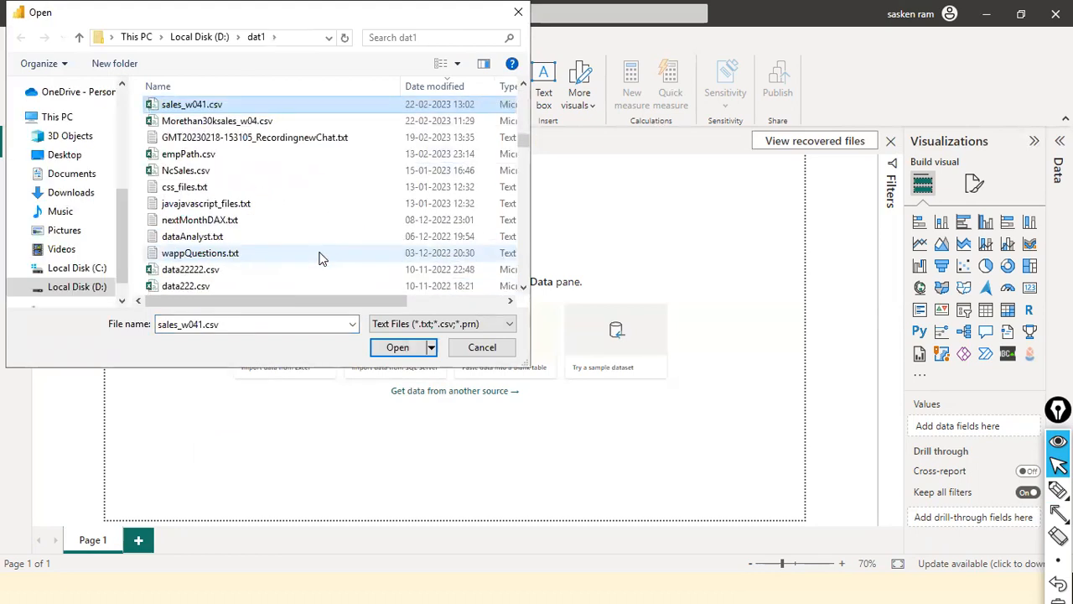
scroll(319, 257, "up", 3)
left_click(316, 235)
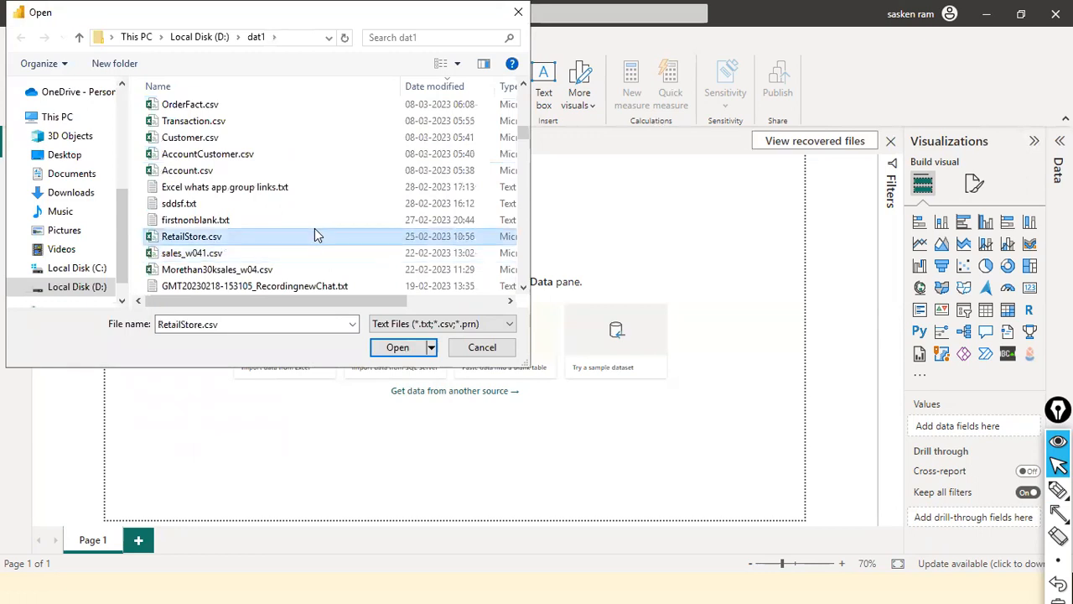
key("Down")
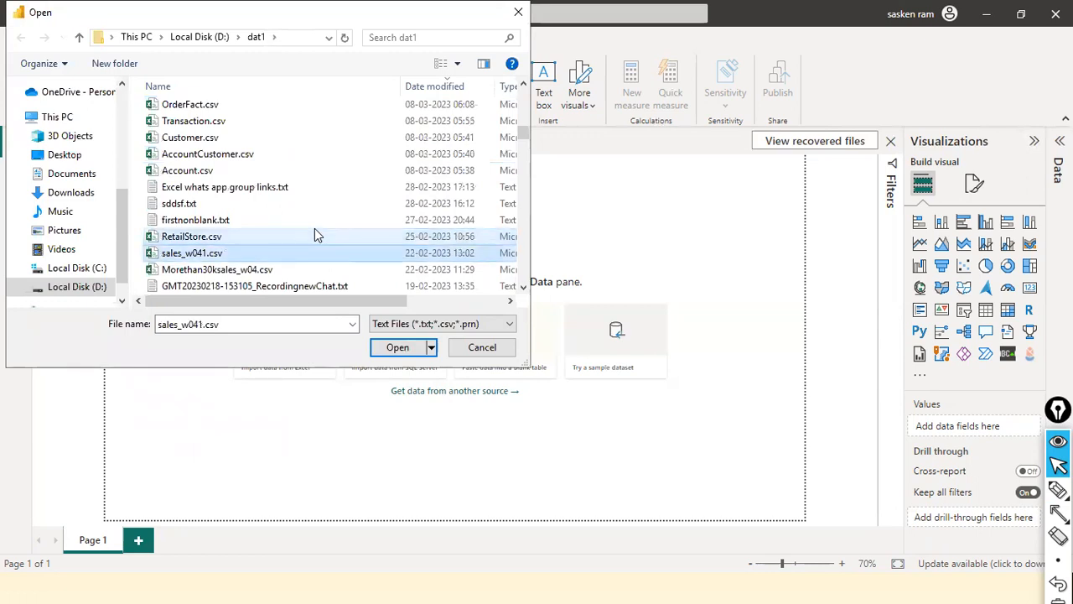
scroll(318, 192, "up", 4)
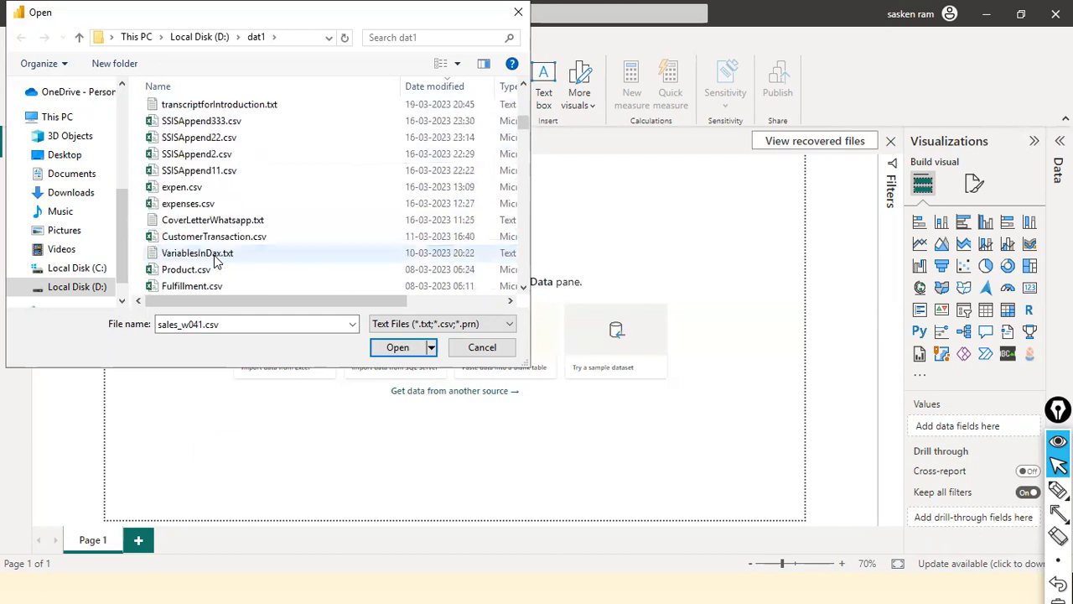
left_click(254, 173)
type("sa")
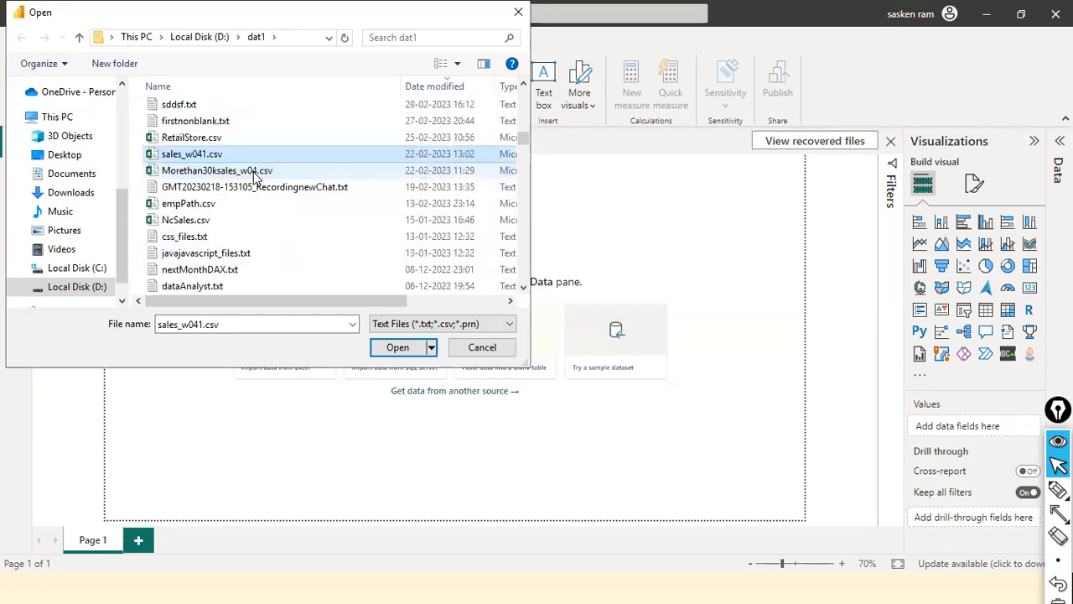
scroll(254, 173, "up", 4)
left_click(254, 174)
scroll(285, 177, "up", 6)
left_click(261, 159)
type("sales")
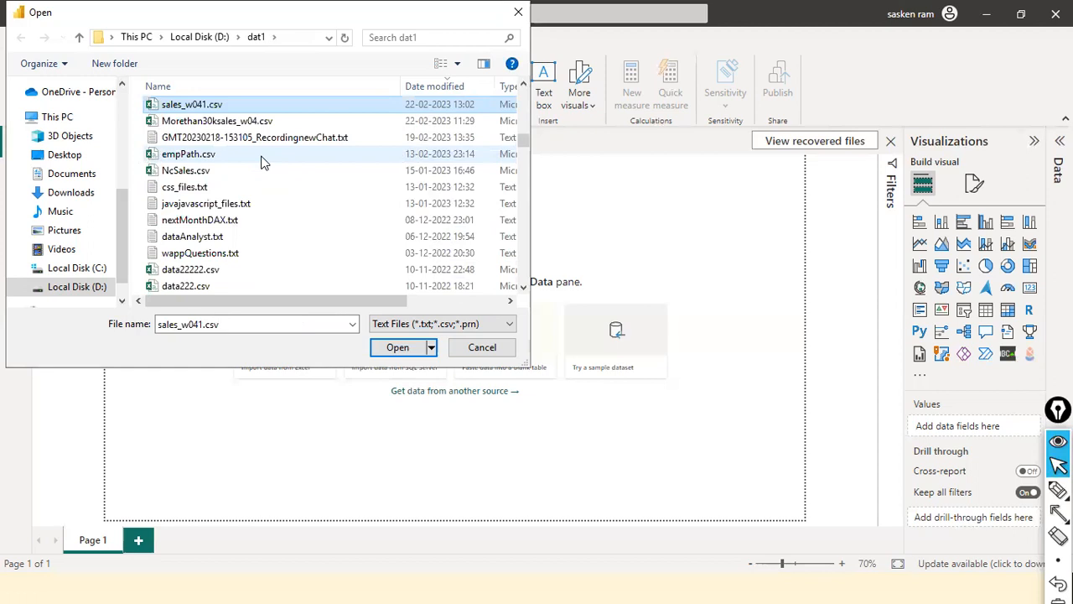
scroll(248, 205, "down", 10)
scroll(235, 249, "down", 8)
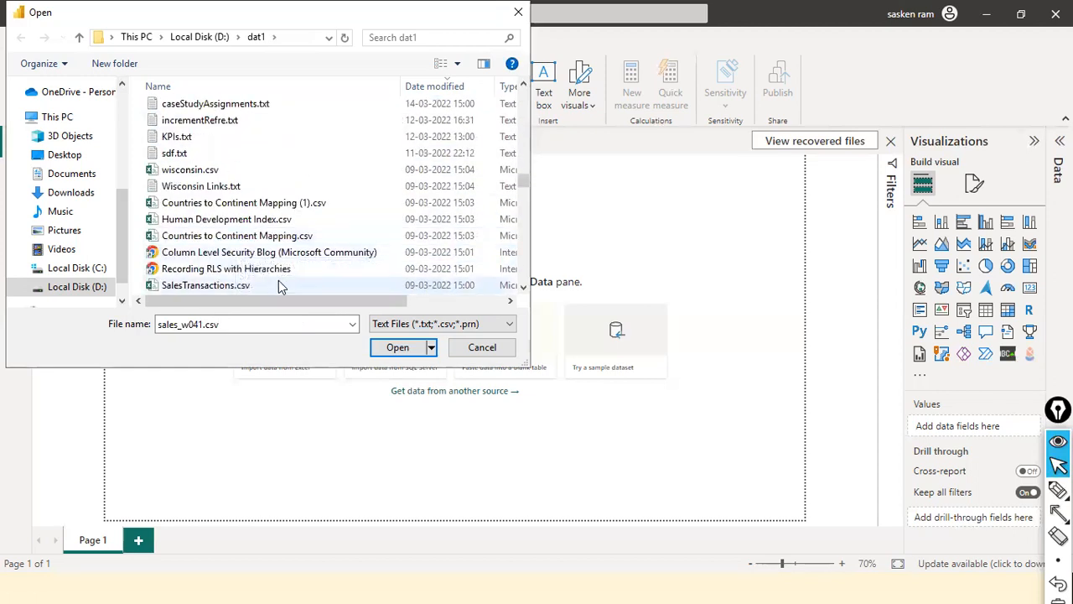
Open sales_w04.csv from the dat1 folder by its file name to preview it for import
double_click(307, 324)
type("sl")
key("BackSpace")
type("ales_w")
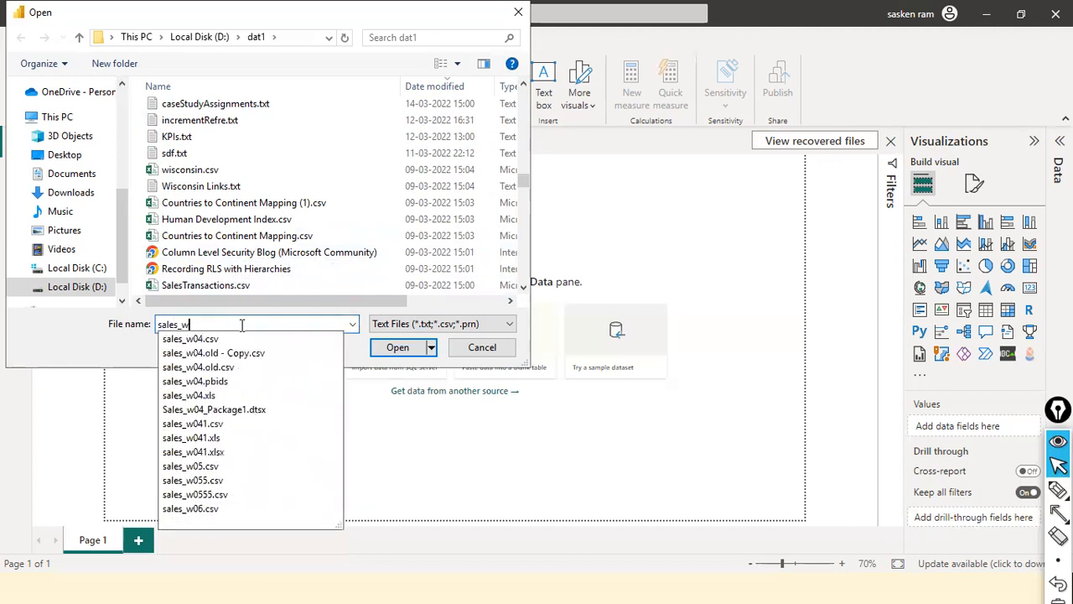
type("04.csv")
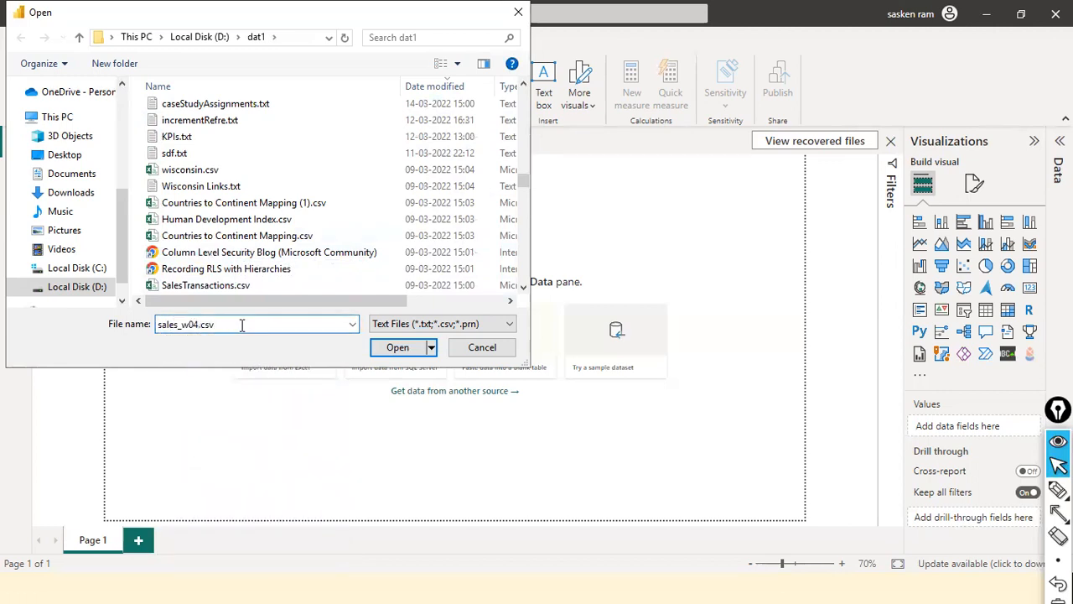
left_click(394, 347)
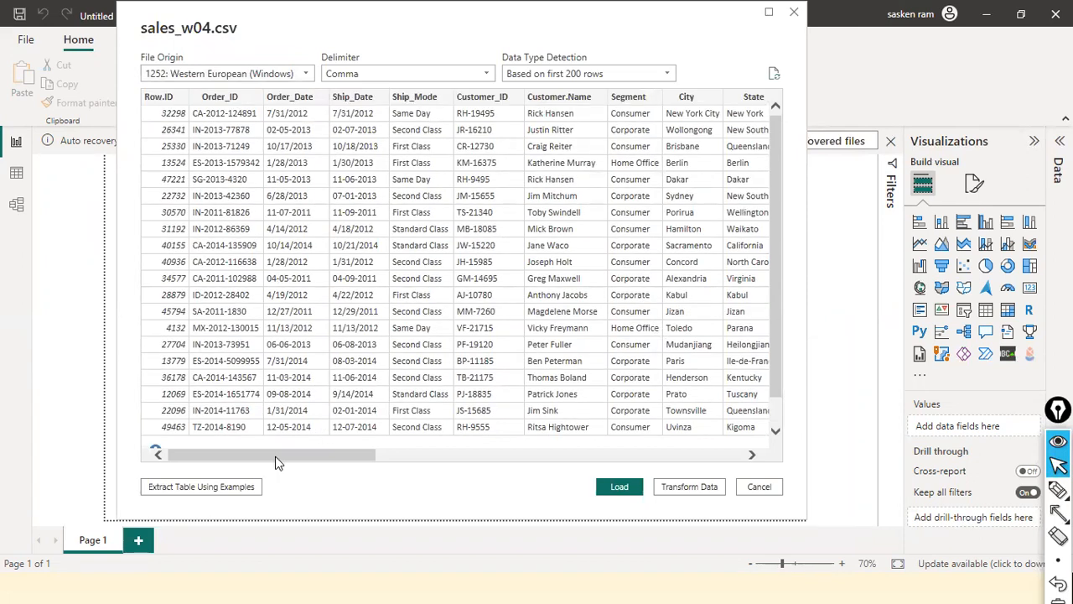
Examine all columns in the sales_w04.csv import preview, from Row.ID through Return
left_click_drag(275, 456, 796, 505)
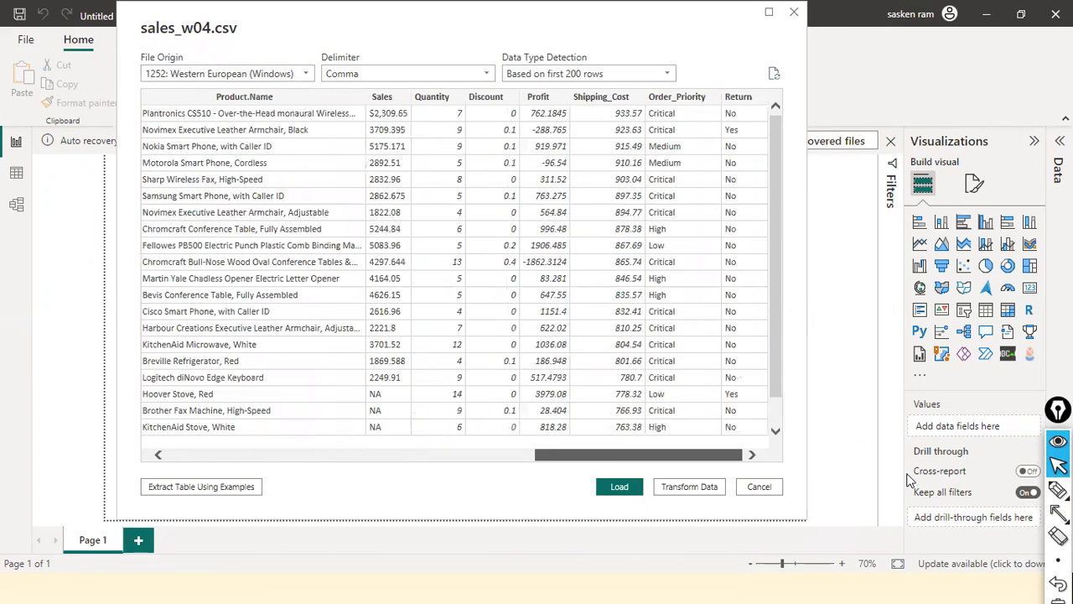
scroll(366, 427, "left", 15)
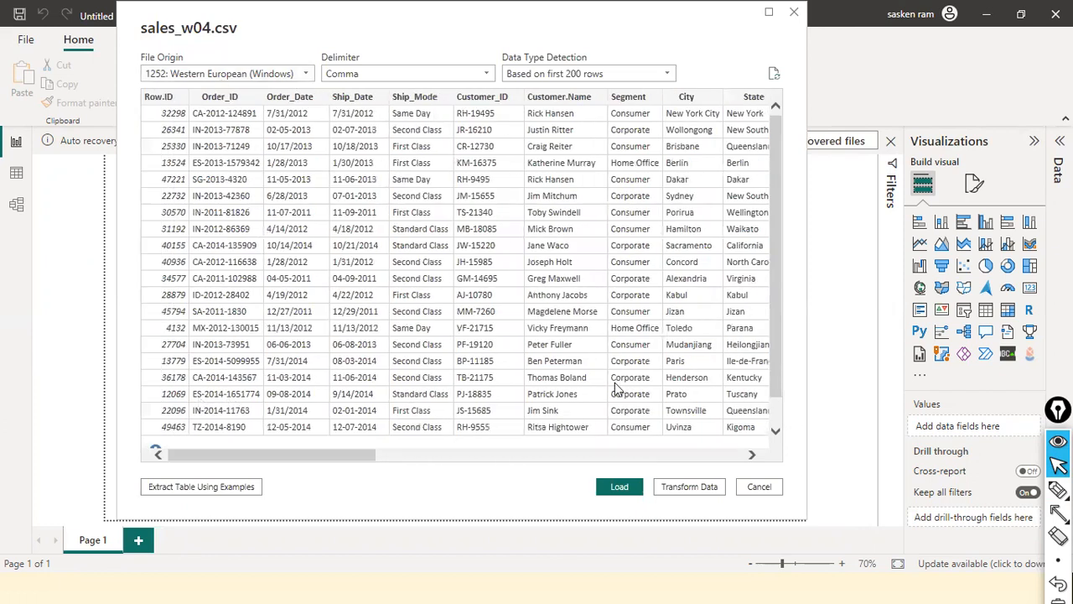
scroll(671, 466, "right", 6)
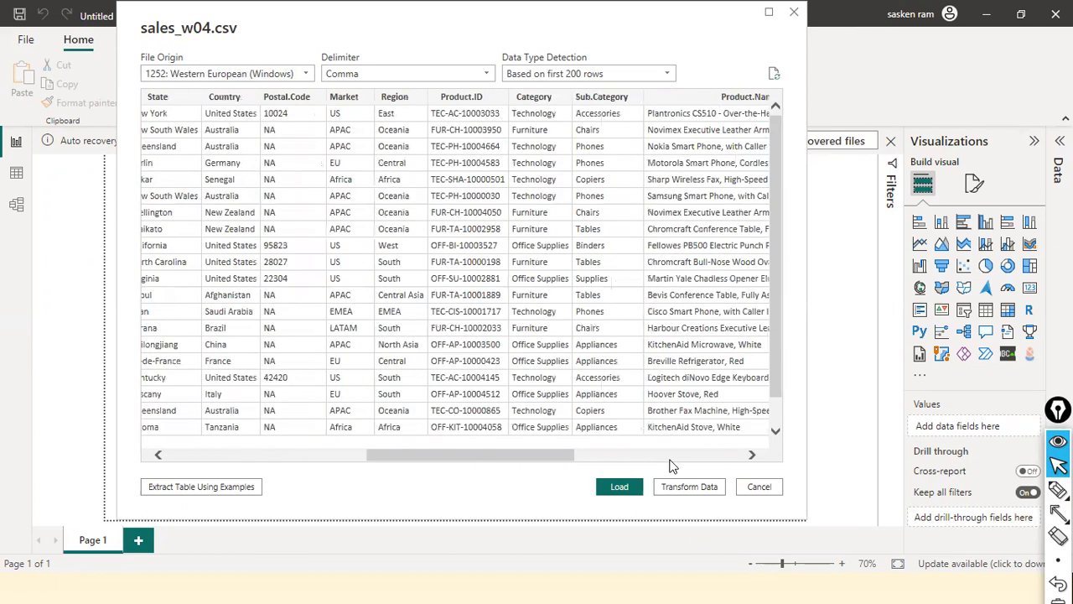
scroll(671, 466, "right", 6)
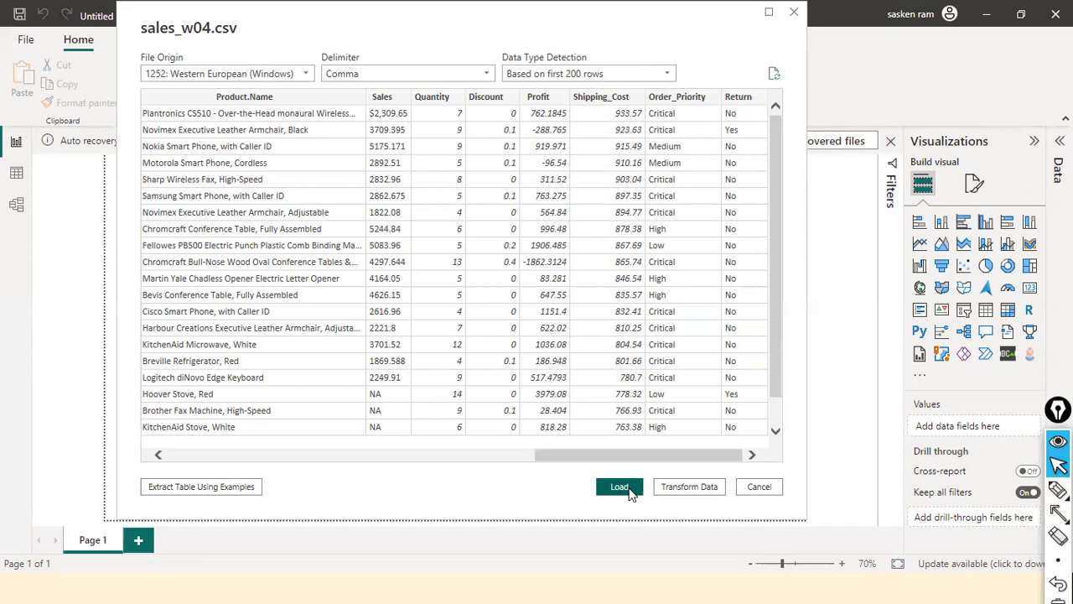
Draw a red arrow pointing at the file name sales_w04.csv in the preview's heading
key("ctrl+shift+a")
left_click_drag(332, 32, 246, 35)
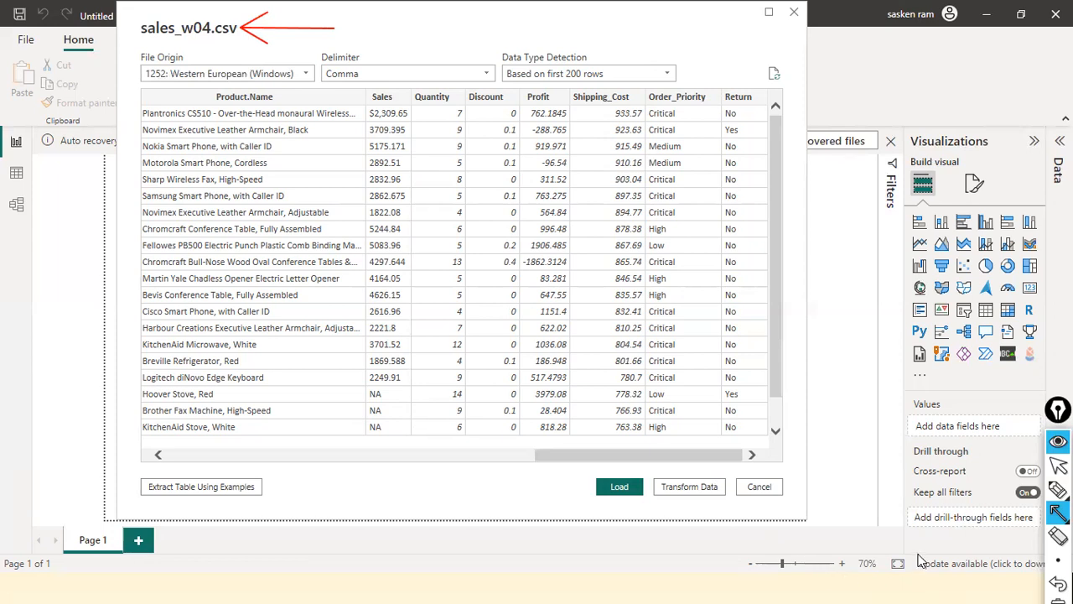
key("ctrl+shift+2")
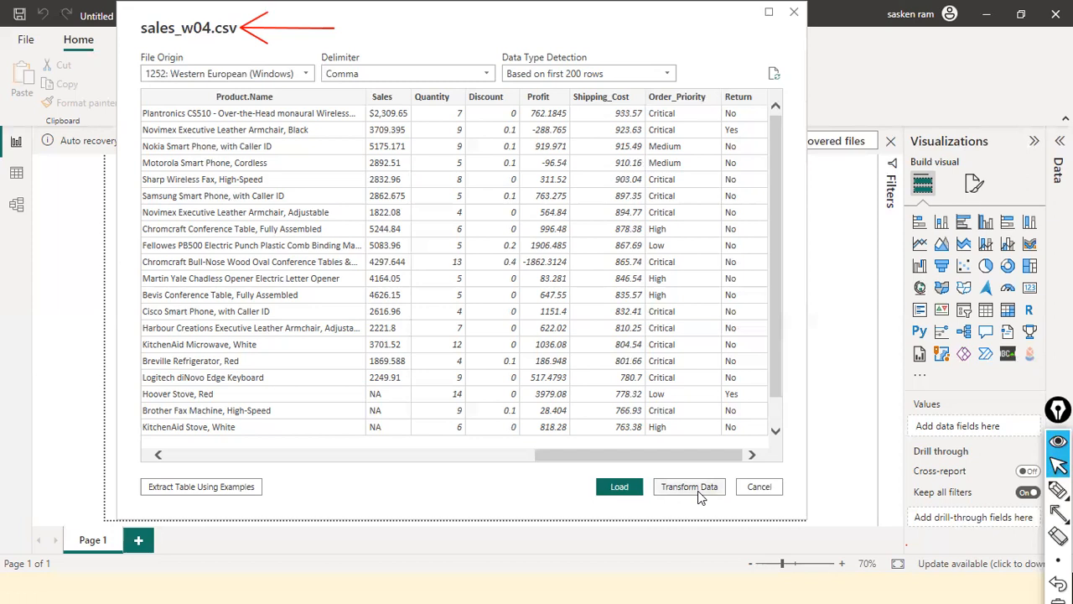
Load the sales_w04.csv data into the report and apply the pending query changes
left_click(621, 491)
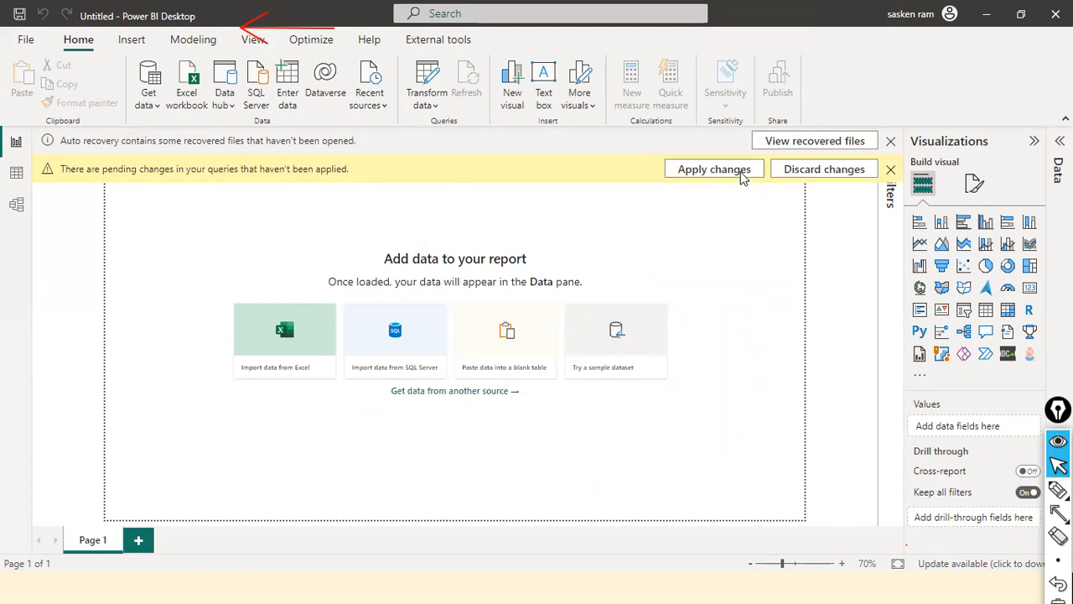
left_click(741, 176)
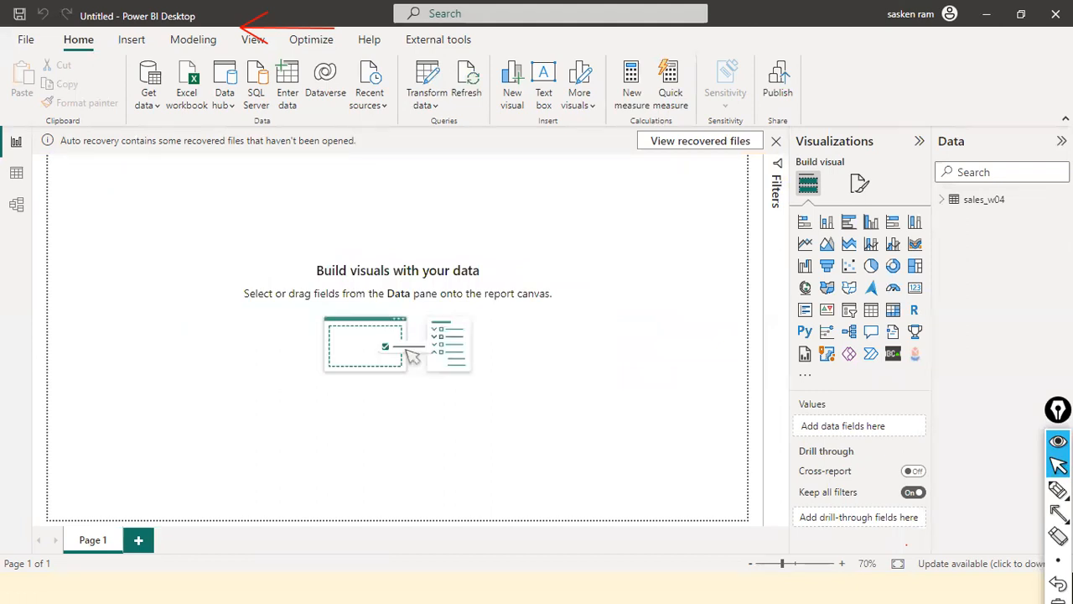
Draw a red arrow pointing at the Data pane and expand the sales_w04 table to review its fields
left_click(1058, 513)
left_click_drag(923, 70, 948, 172)
mouse_move(994, 210)
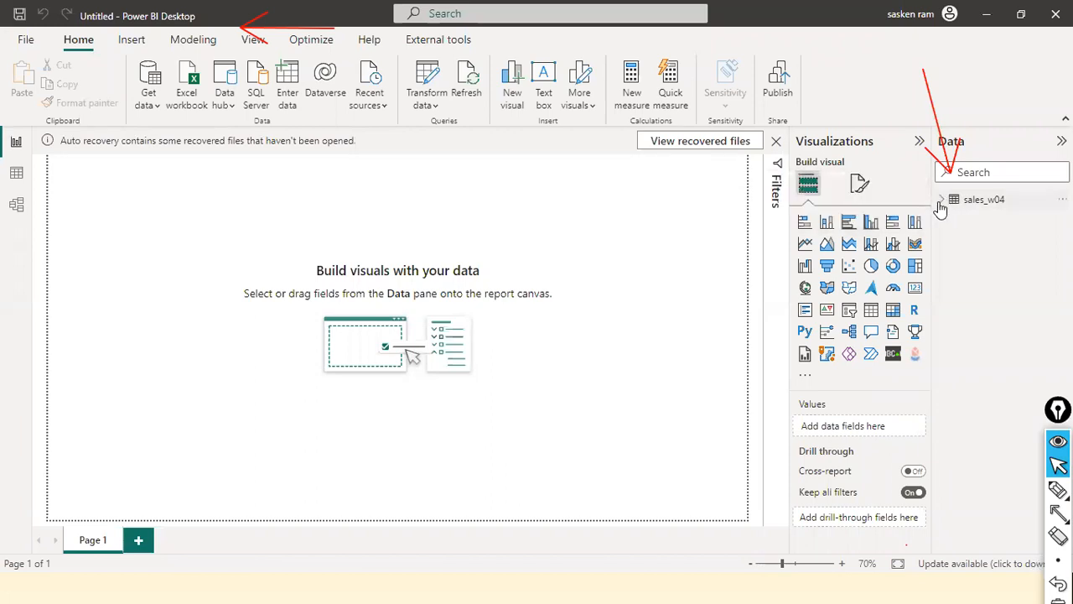
mouse_move(941, 209)
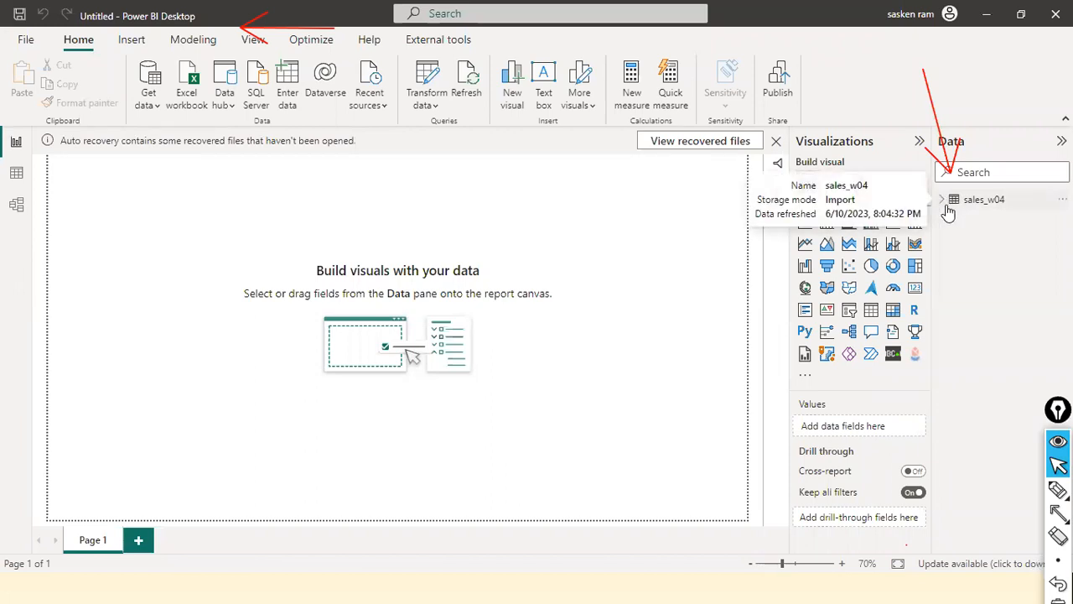
left_click(964, 201)
scroll(964, 306, "down", 3)
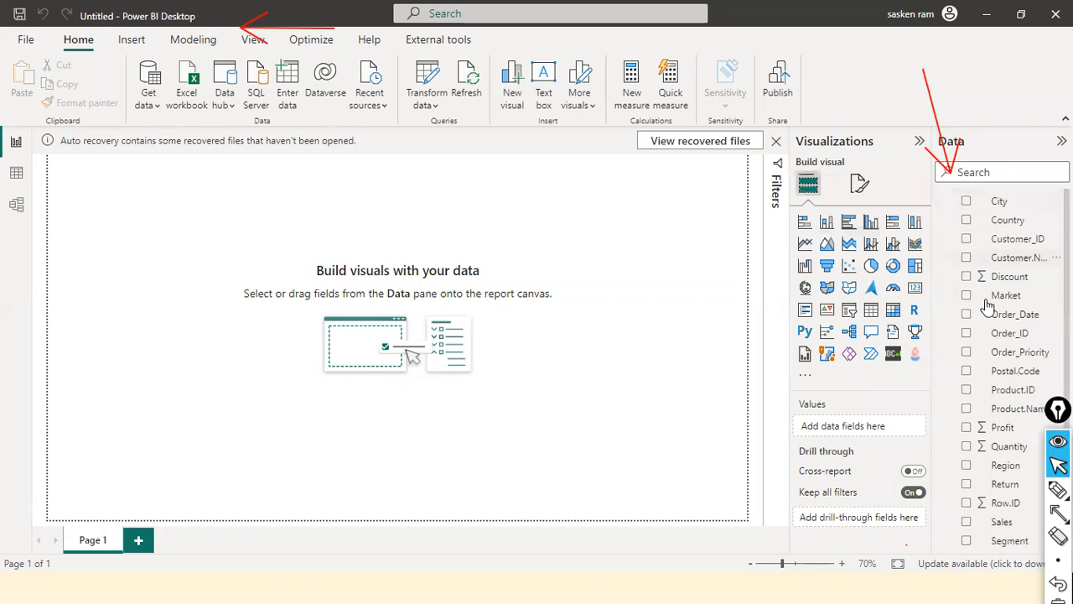
scroll(985, 236, "up", 3)
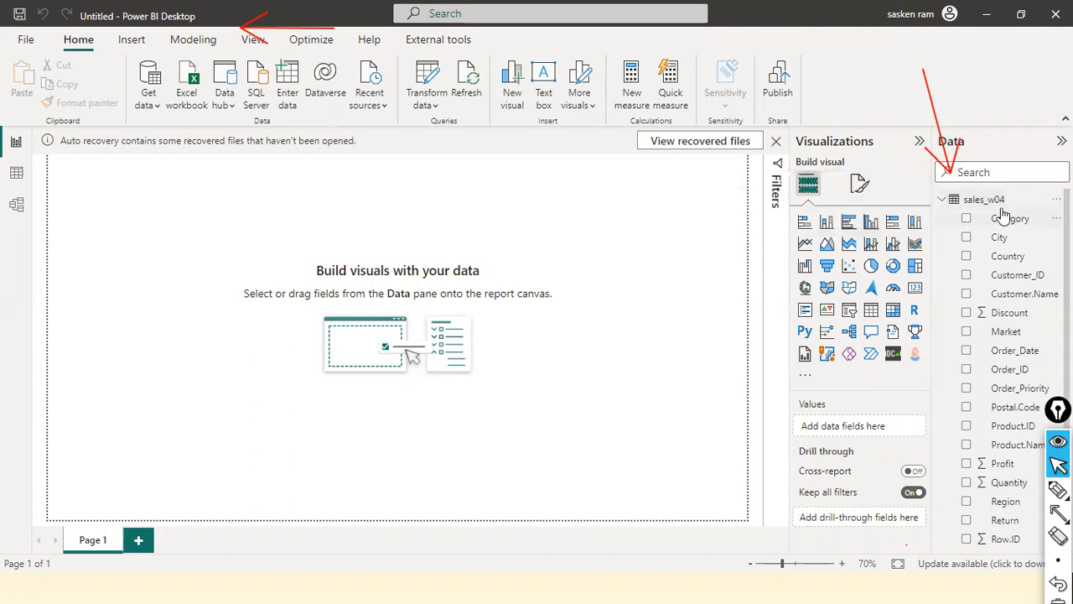
Draw a small red arrow pointing at the sales_w04 table and clear all annotations from the screen
left_click_drag(947, 226, 957, 211)
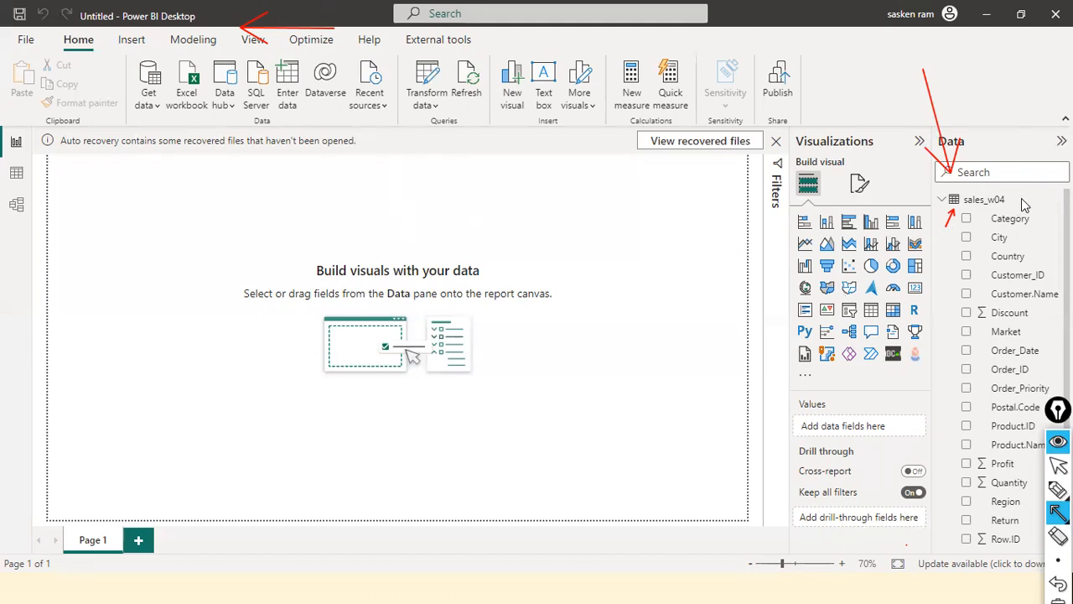
key("ctrl+shift+7")
key("ctrl+shift+2")
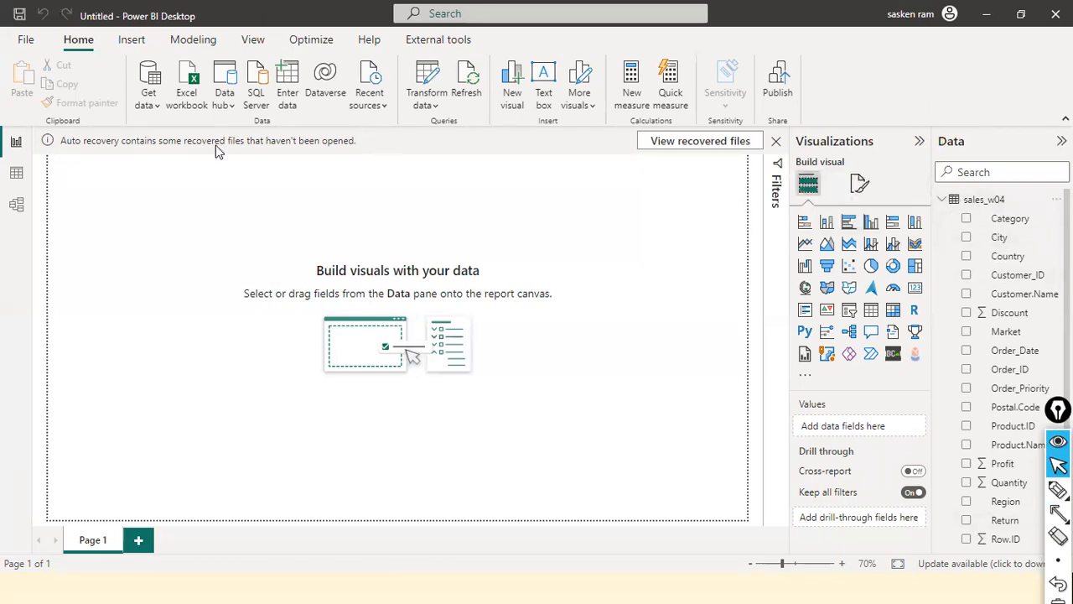
Show the sales_w04 table in Data view and examine its rows and its columns through Return
left_click(18, 180)
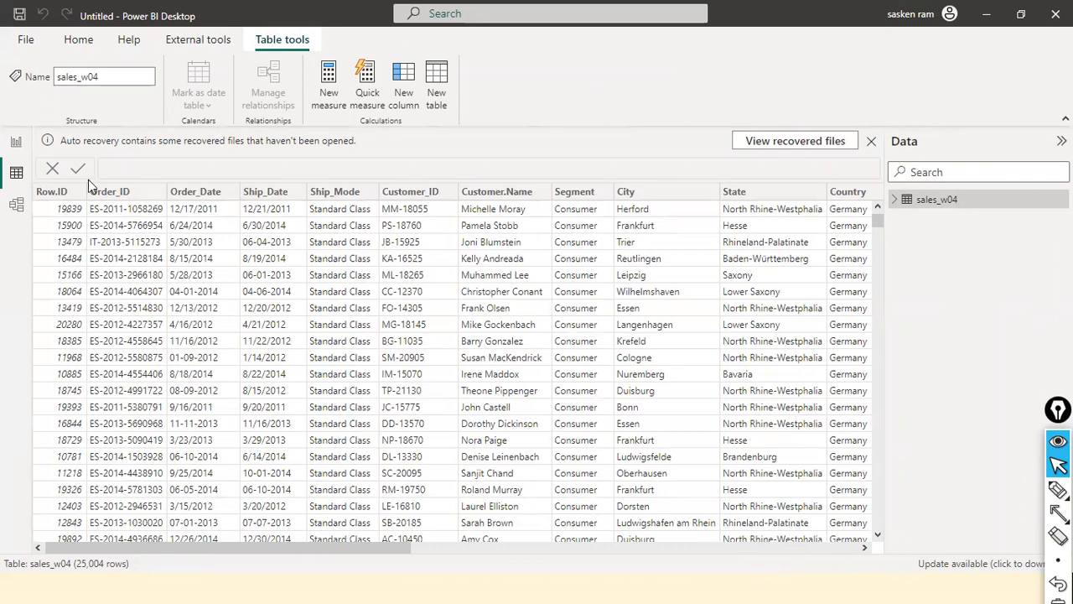
left_click_drag(286, 550, 819, 578)
scroll(812, 455, "down", 2)
scroll(810, 452, "down", 5)
scroll(469, 403, "up", 9)
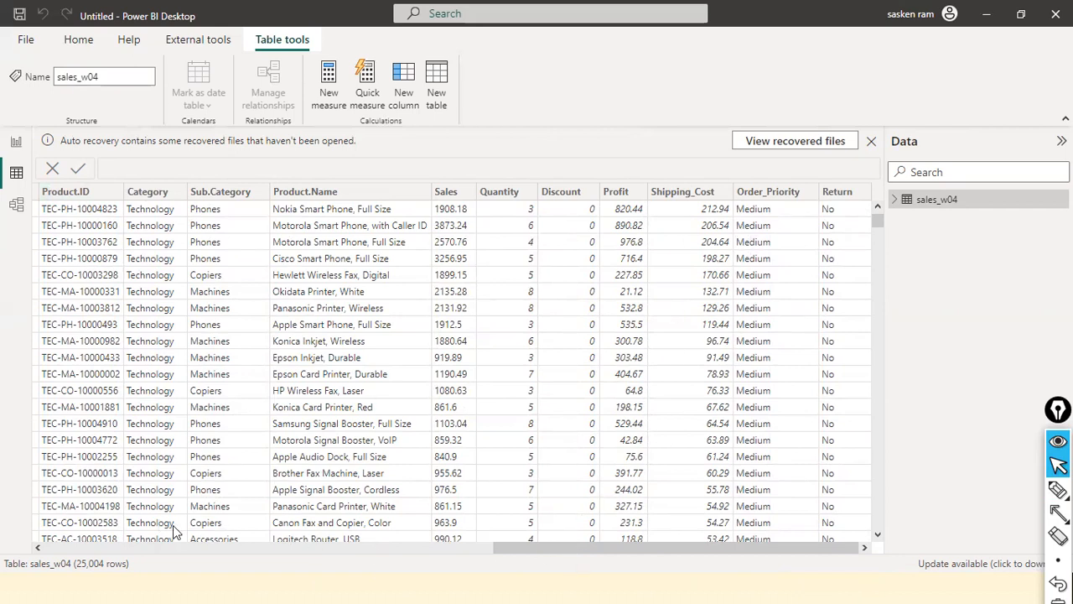
Select the Category column and draw red arrows at the table's row count and the column's distinct-value count
left_click(148, 542)
left_click(147, 550)
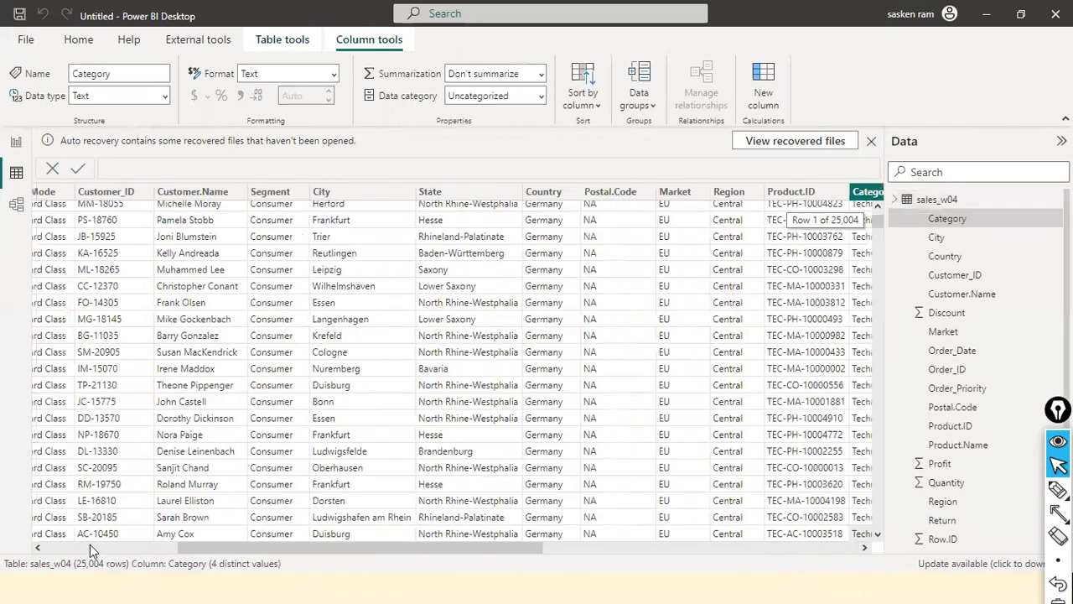
key("ctrl+shift+8")
mouse_move(5, 386)
left_mouse_down()
mouse_move(66, 537)
mouse_move(86, 554)
left_mouse_up()
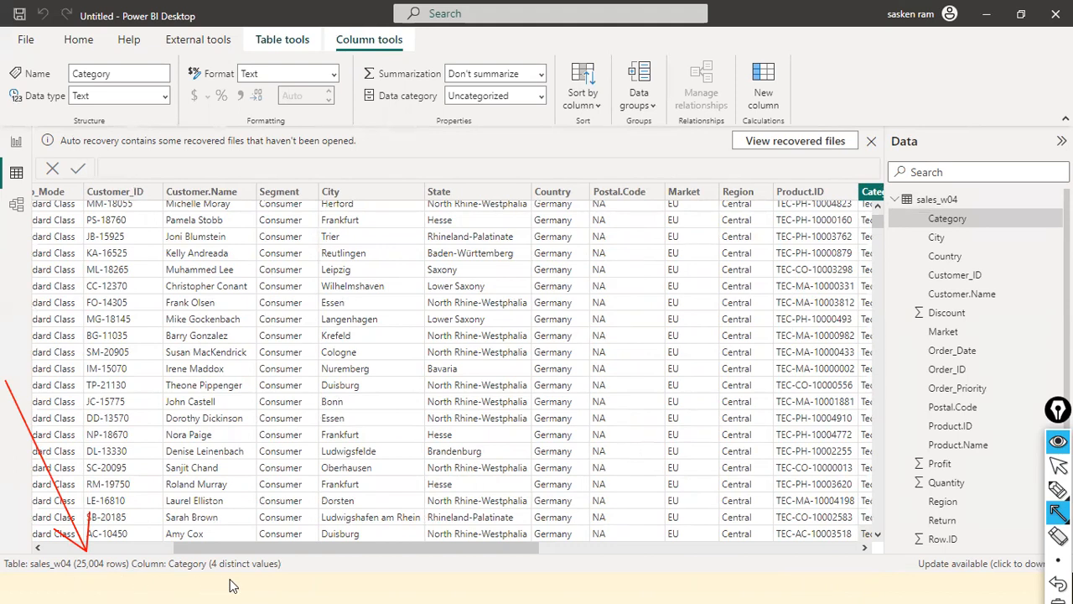
left_click_drag(237, 591, 231, 571)
mouse_move(356, 547)
left_mouse_down()
mouse_move(511, 558)
mouse_move(579, 546)
left_mouse_up()
left_click_drag(560, 556, 580, 551)
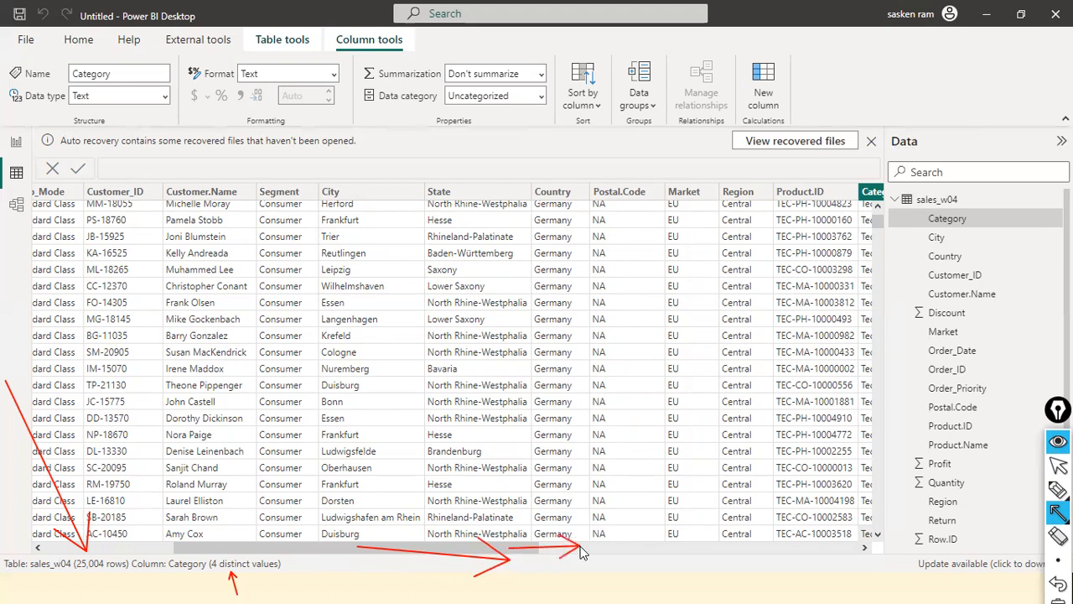
left_click_drag(503, 549, 624, 552)
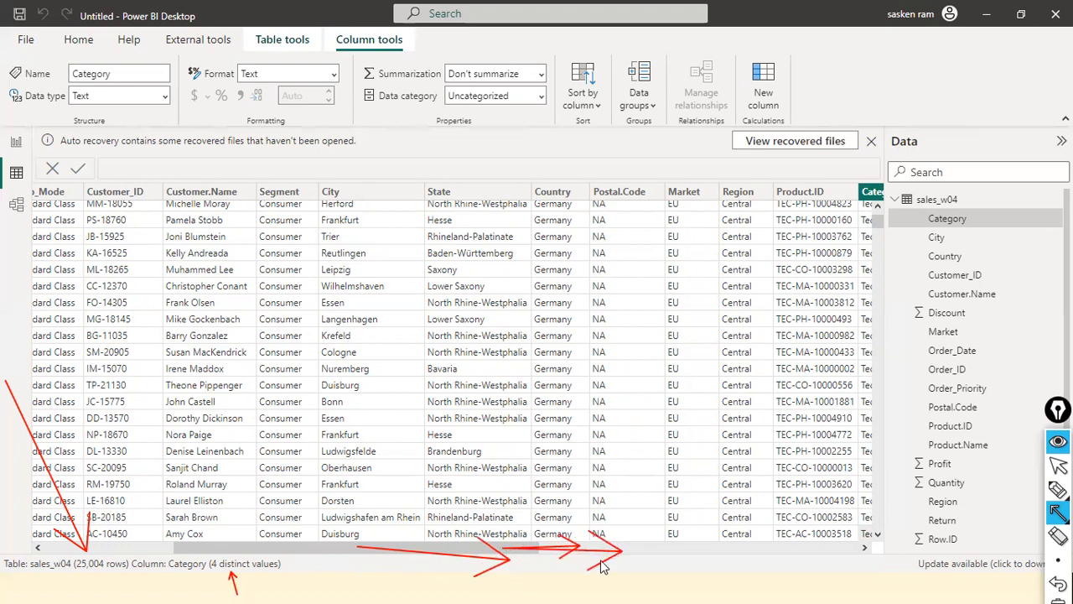
Inspect the Category column's filter values, keep all of them selected, and return to the table's first columns
left_click_drag(408, 551, 587, 553)
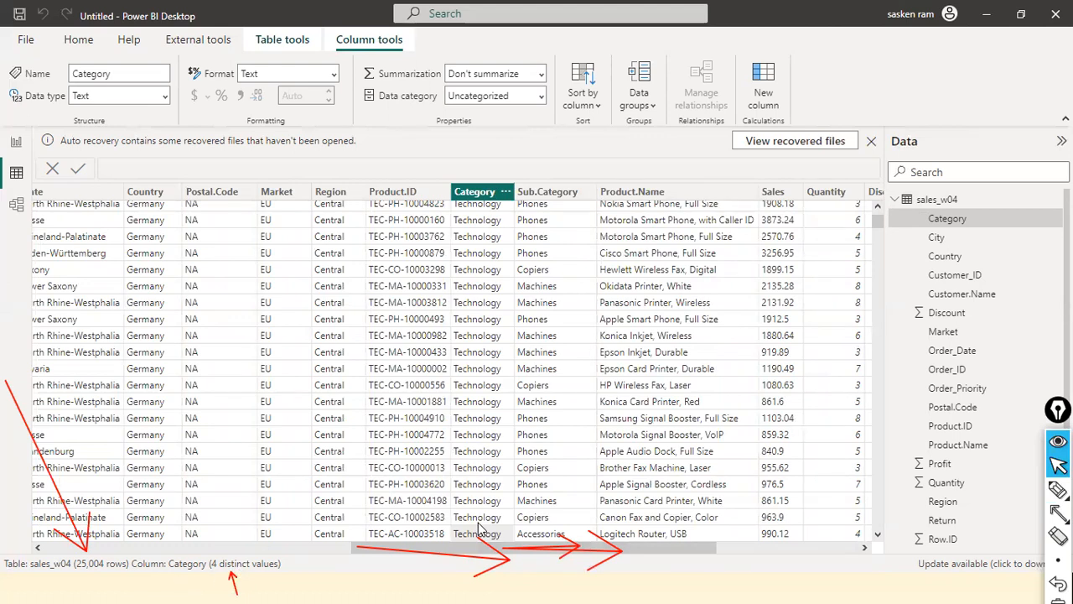
left_click(505, 192)
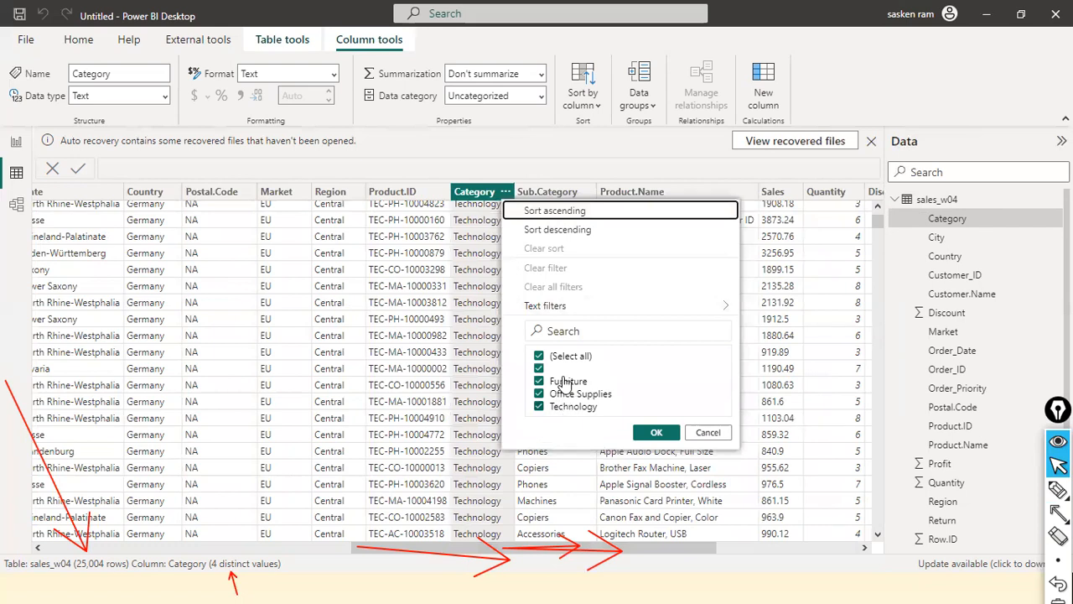
left_click(656, 432)
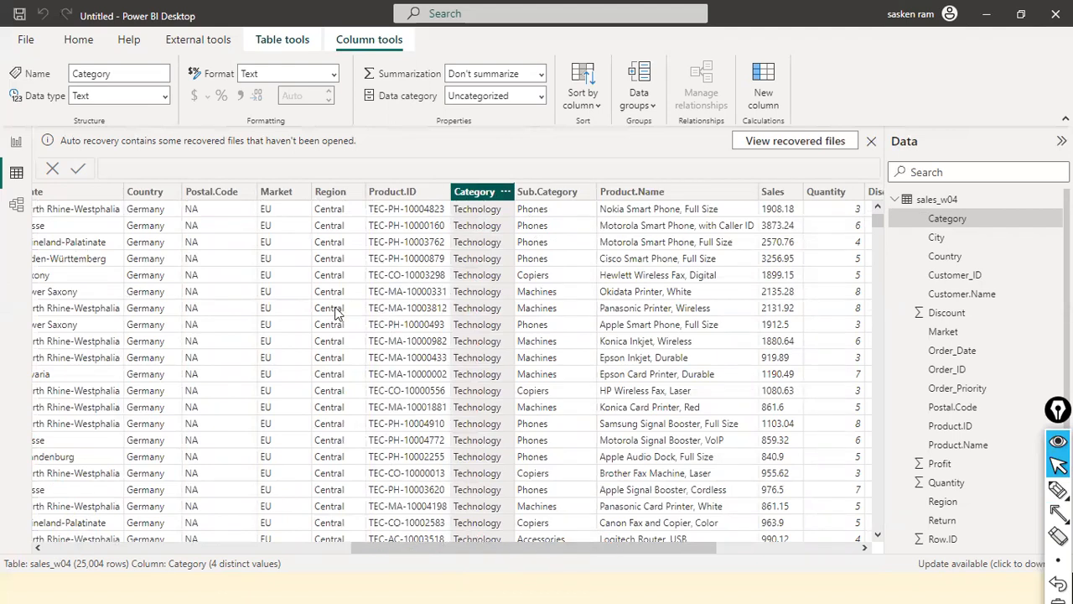
left_click(325, 552)
left_click(325, 551)
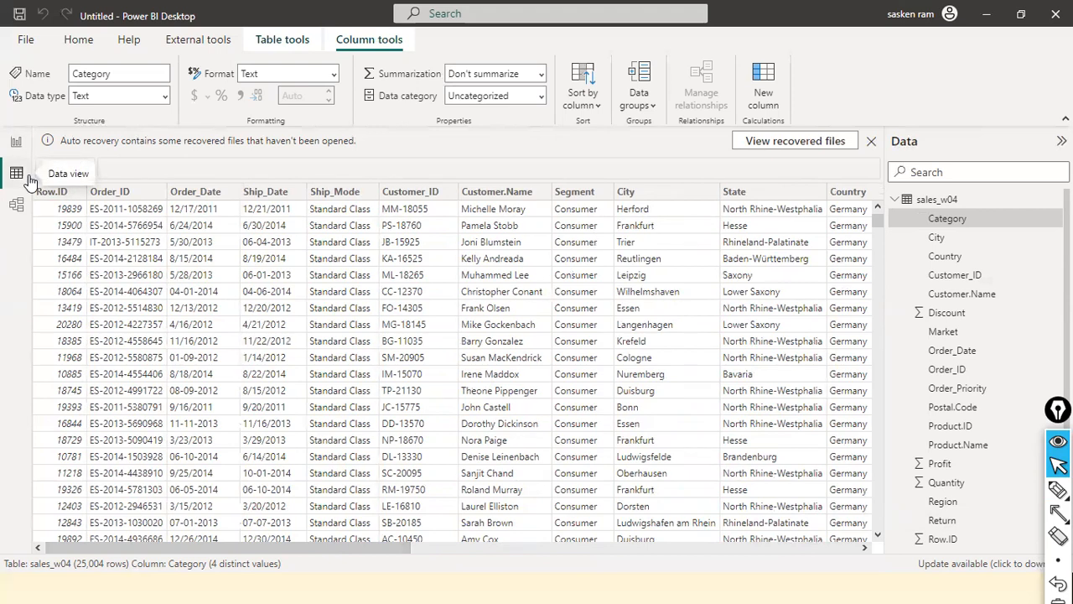
Draw red arrows pointing at the Data view icon and the Customer.Name data, and clear them from the screen
key("ctrl+shift+a")
left_click_drag(69, 147, 23, 172)
left_click_drag(233, 298, 513, 209)
key("ctrl+shift+7")
key("ctrl+shift+2")
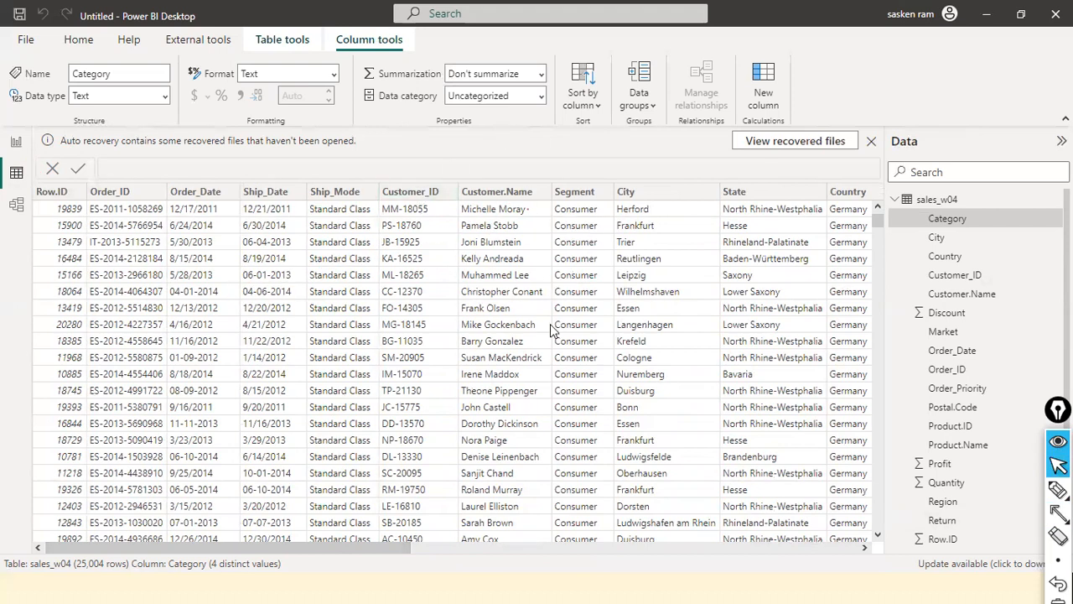
Select the City column and mark its Name and Data type settings with temporary red arrows from the column header
left_click(671, 195)
key("ctrl+shift+a")
left_click_drag(287, 153, 426, 188)
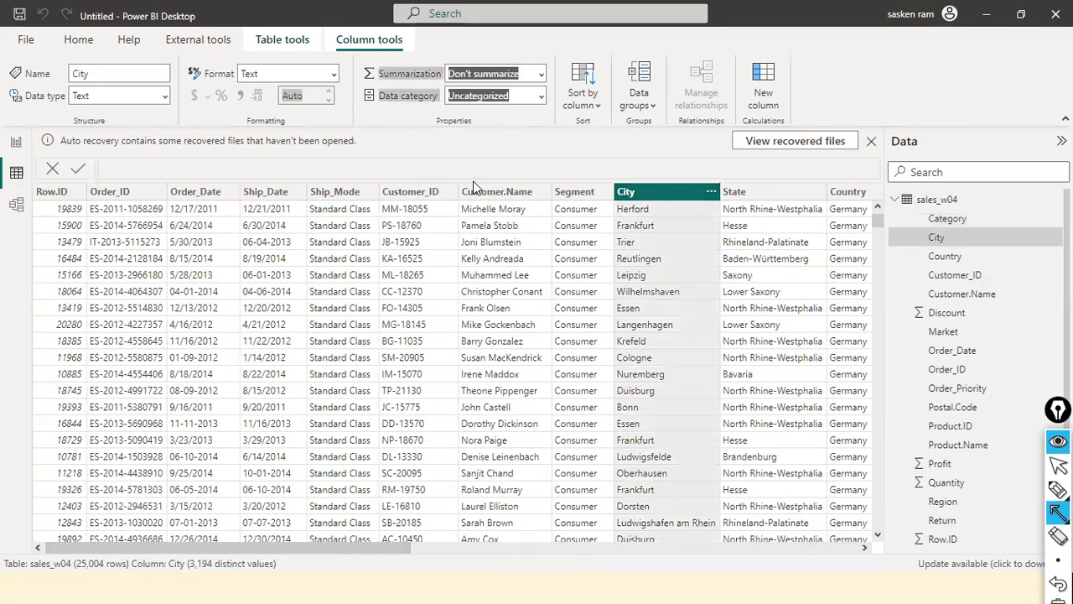
key("ctrl+shift+2")
key("ctrl+shift+a")
mouse_move(622, 200)
left_mouse_down()
mouse_move(285, 141)
mouse_move(139, 78)
left_mouse_up()
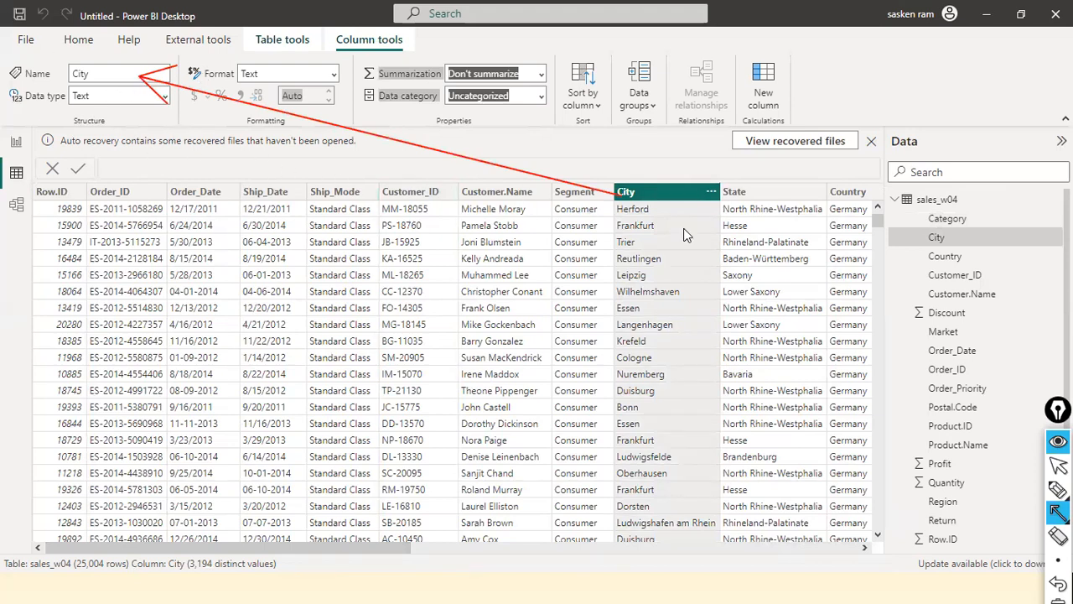
left_click_drag(619, 201, 150, 101)
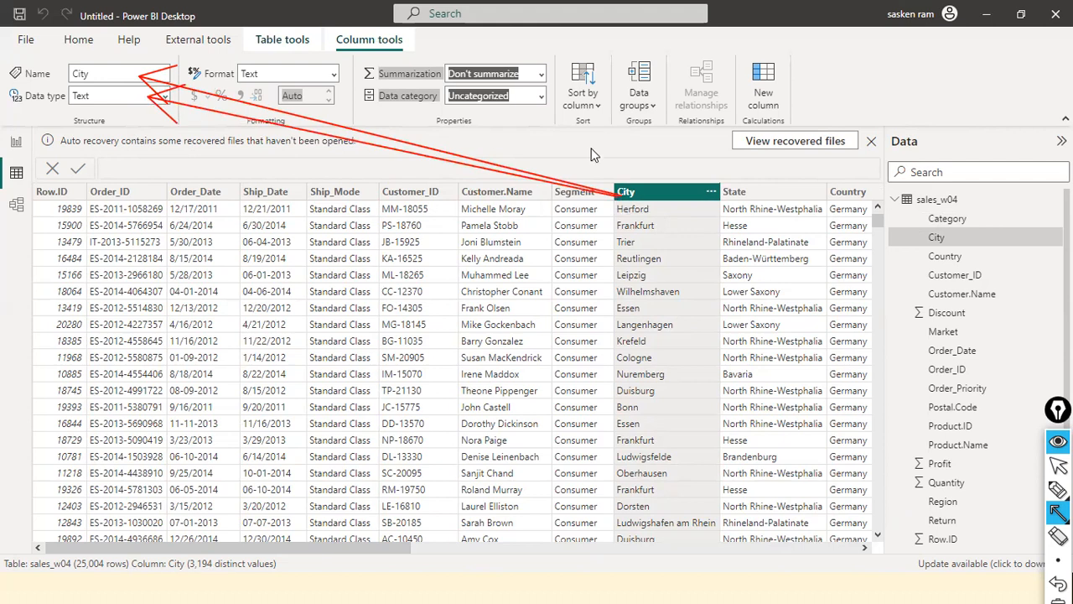
key("ctrl+shift+7")
key("ctrl+shift+2")
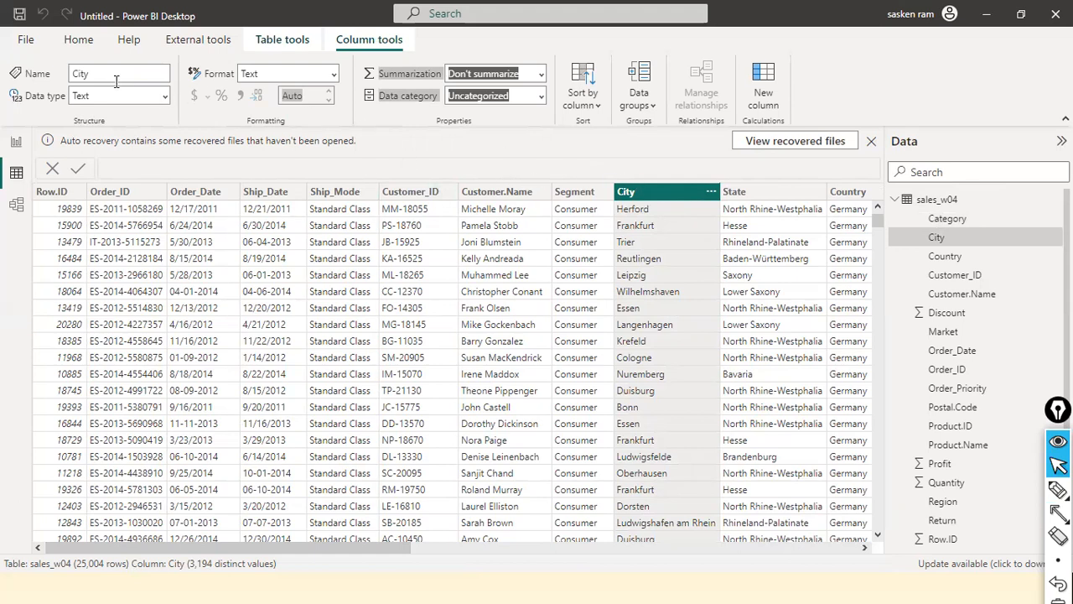
Review the format options for the Quantity column and set its format to Decimal number with 0 decimal places
left_click_drag(357, 547, 673, 545)
left_click_drag(761, 516, 761, 517)
left_click(602, 201)
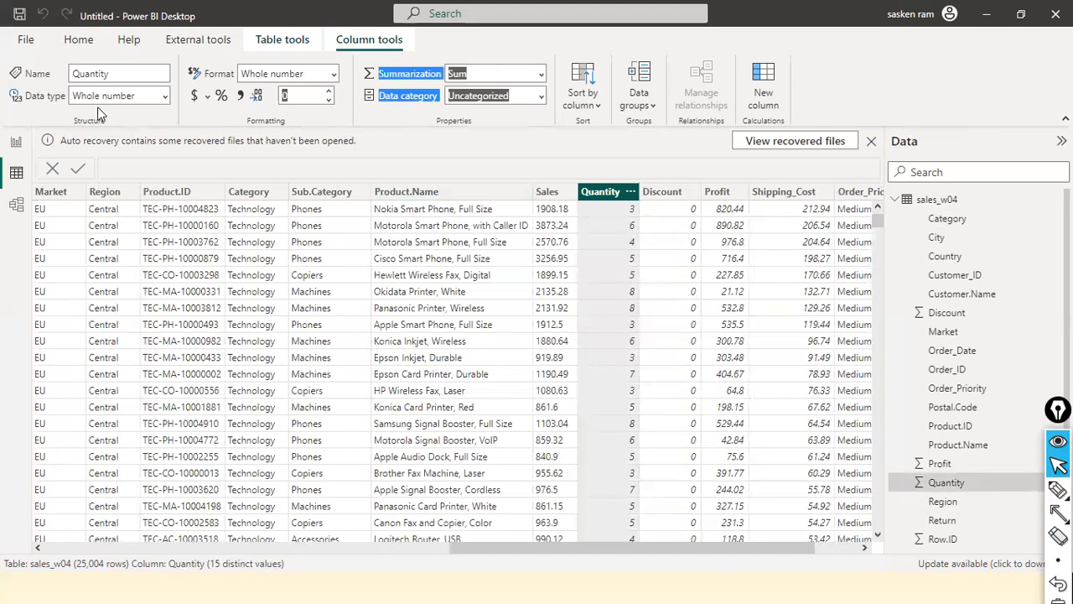
left_click(334, 77)
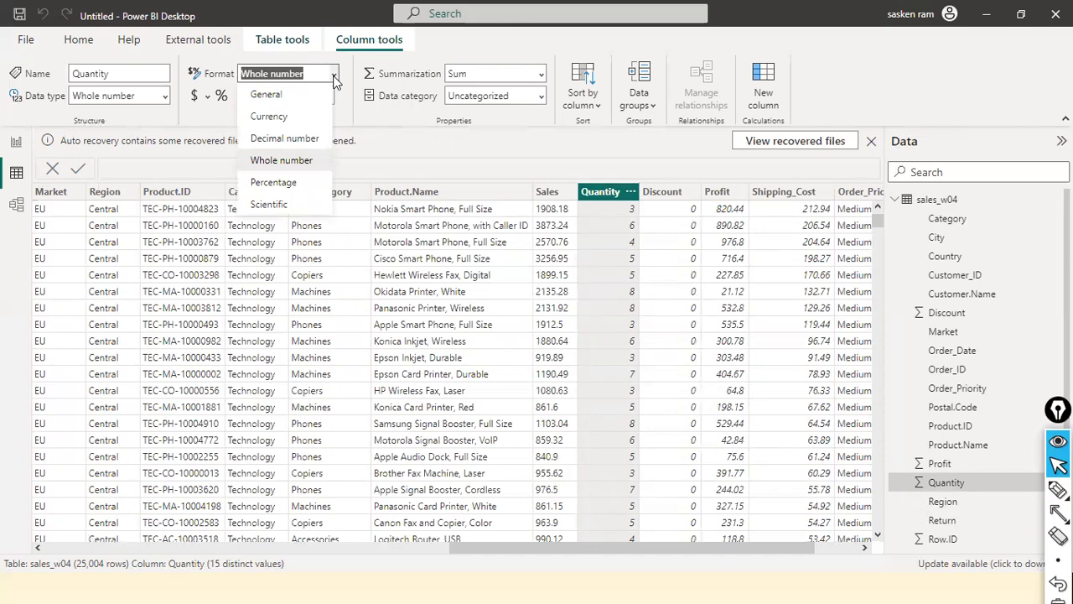
left_click(334, 78)
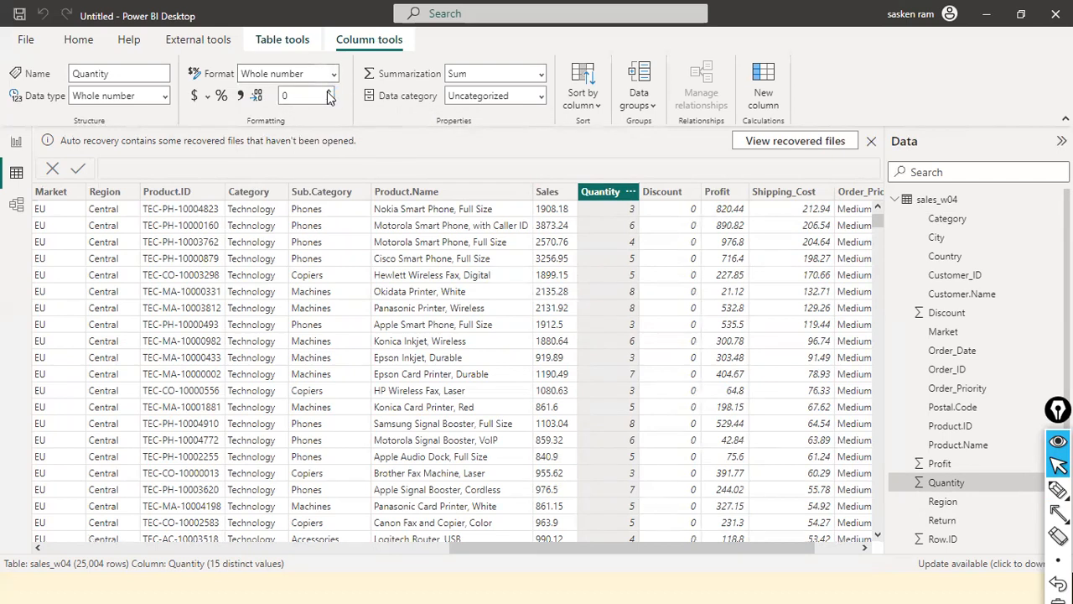
left_click(329, 94)
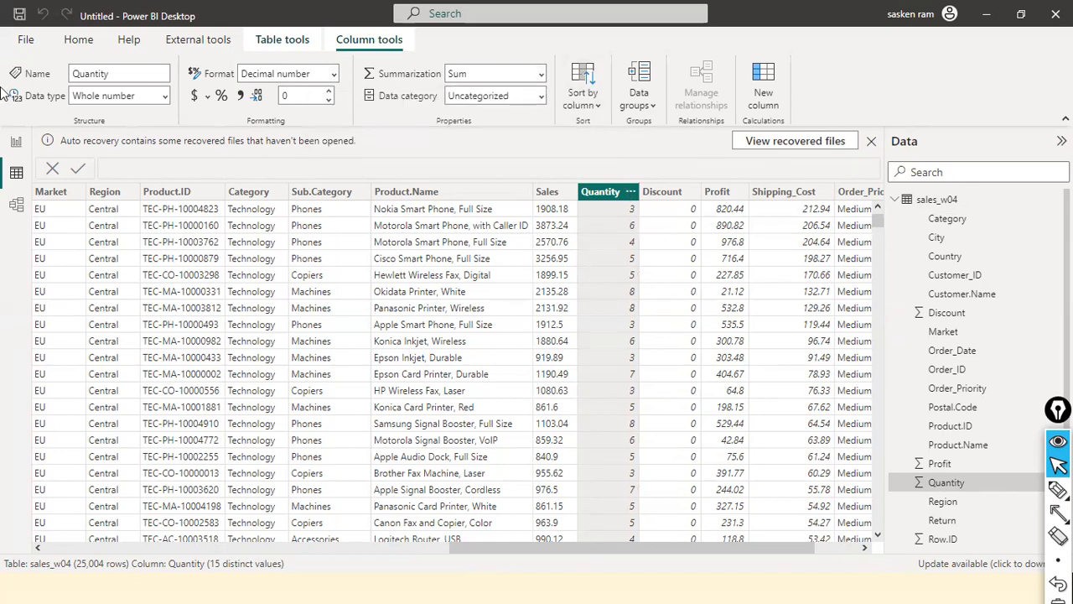
Return to Report view and point out the report area with temporary red arrows
left_click(16, 141)
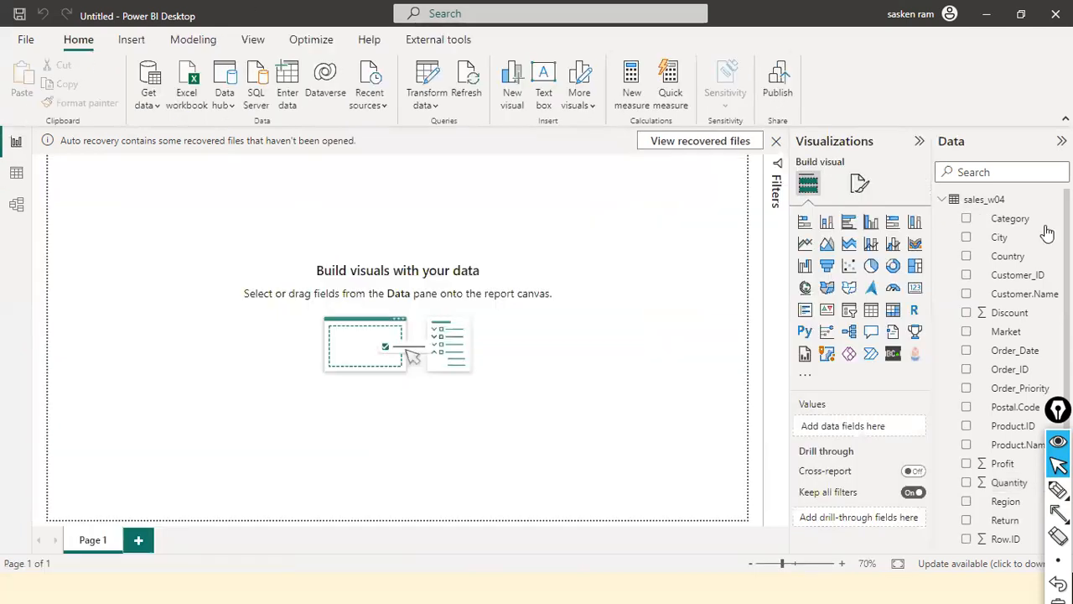
scroll(1022, 316, "down", 2)
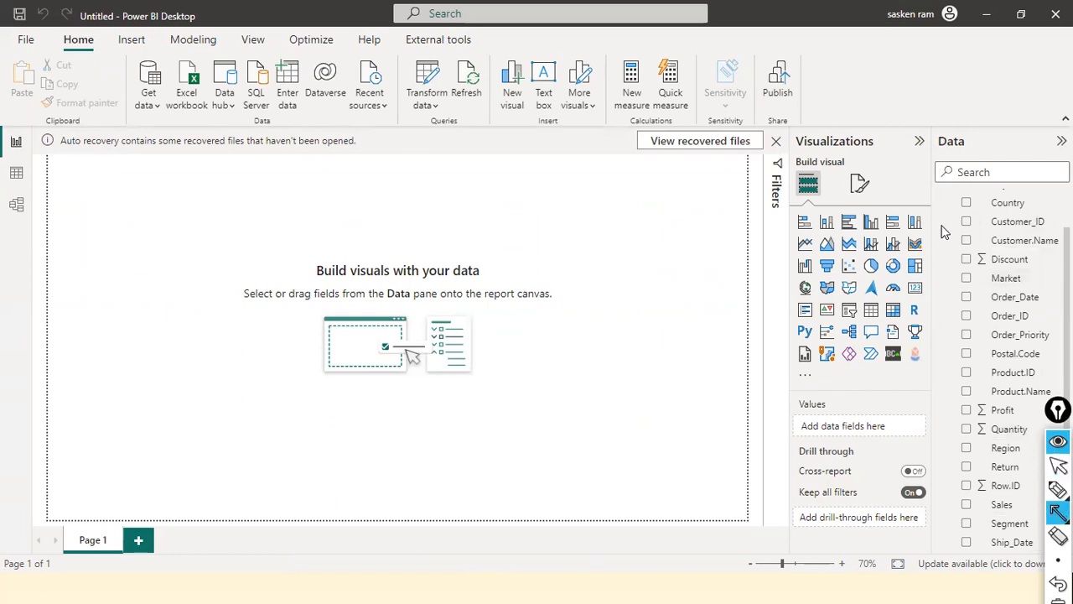
left_click_drag(671, 196, 273, 196)
left_click_drag(20, 139, 778, 203)
key("ctrl+shift+7")
key("ctrl+shift+2")
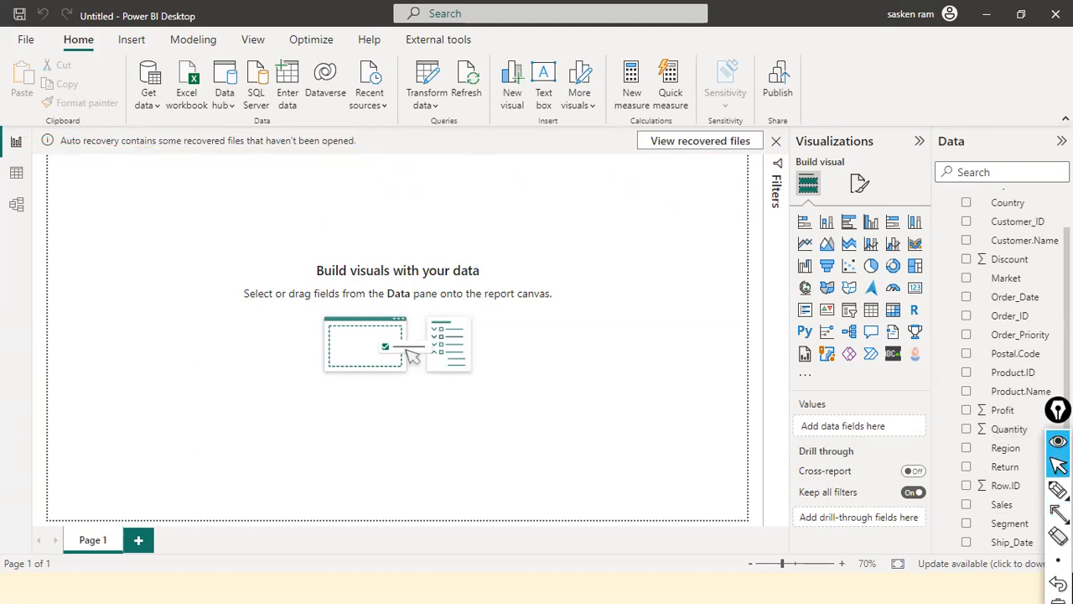
Review the sales_w04 field list and add an empty clustered column chart to Page 1
scroll(1025, 276, "down", 2)
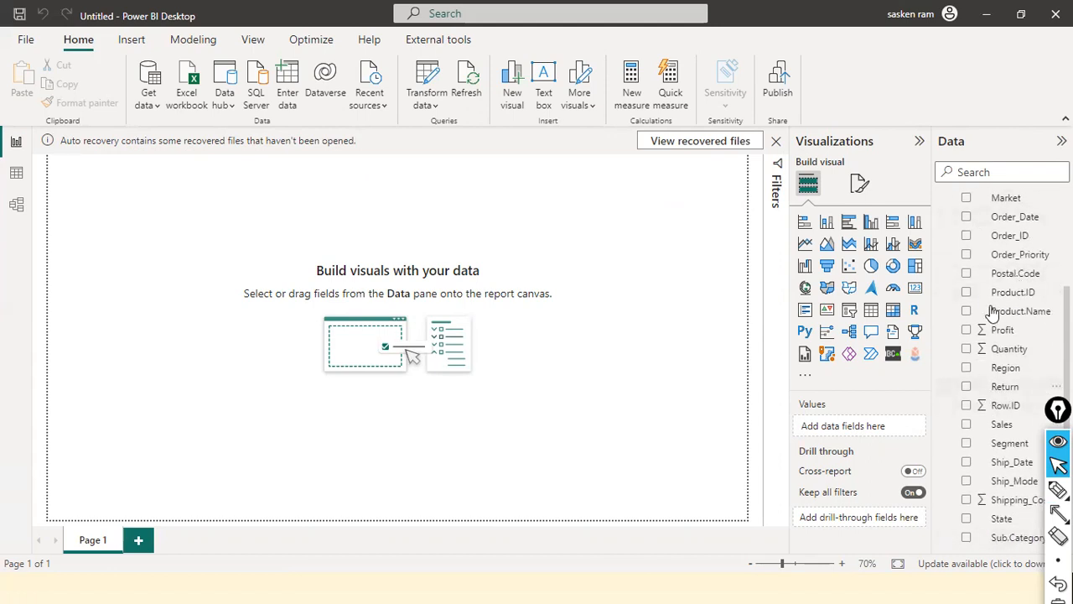
scroll(1000, 323, "up", 3)
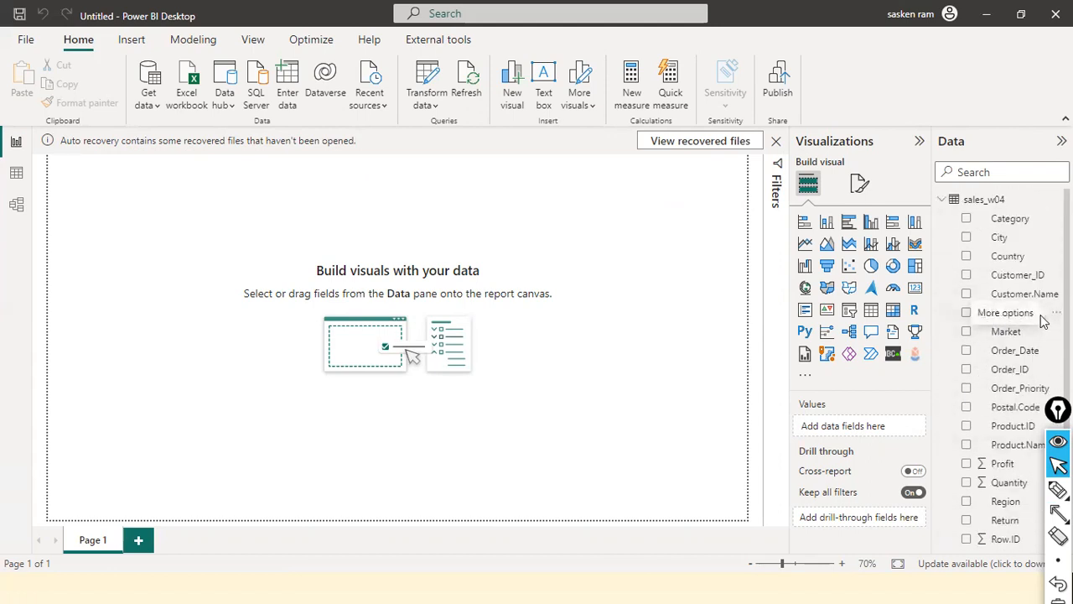
scroll(1018, 347, "down", 3)
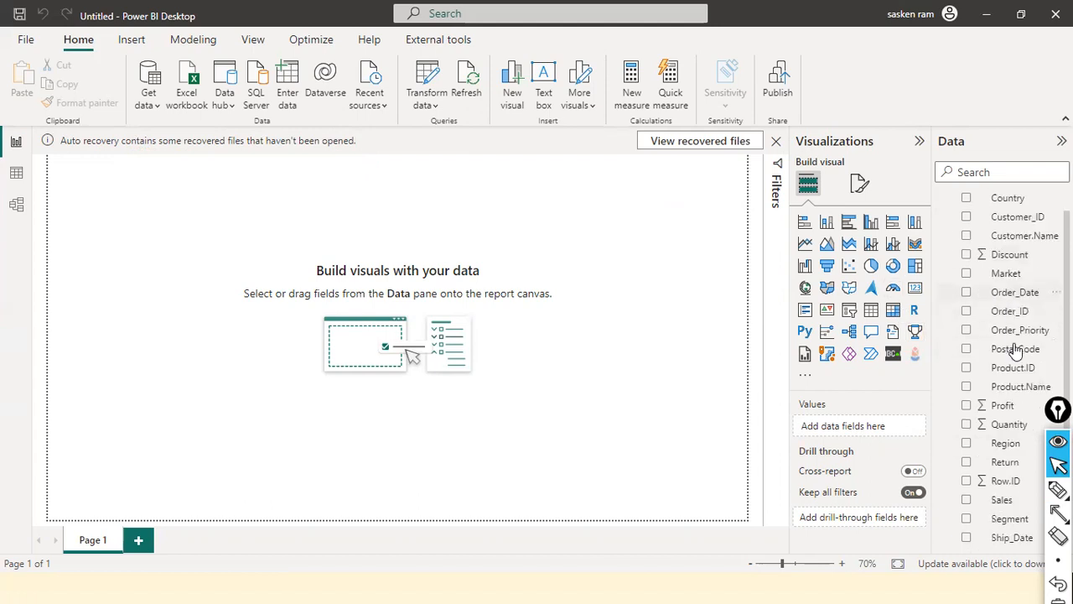
scroll(1025, 336, "up", 3)
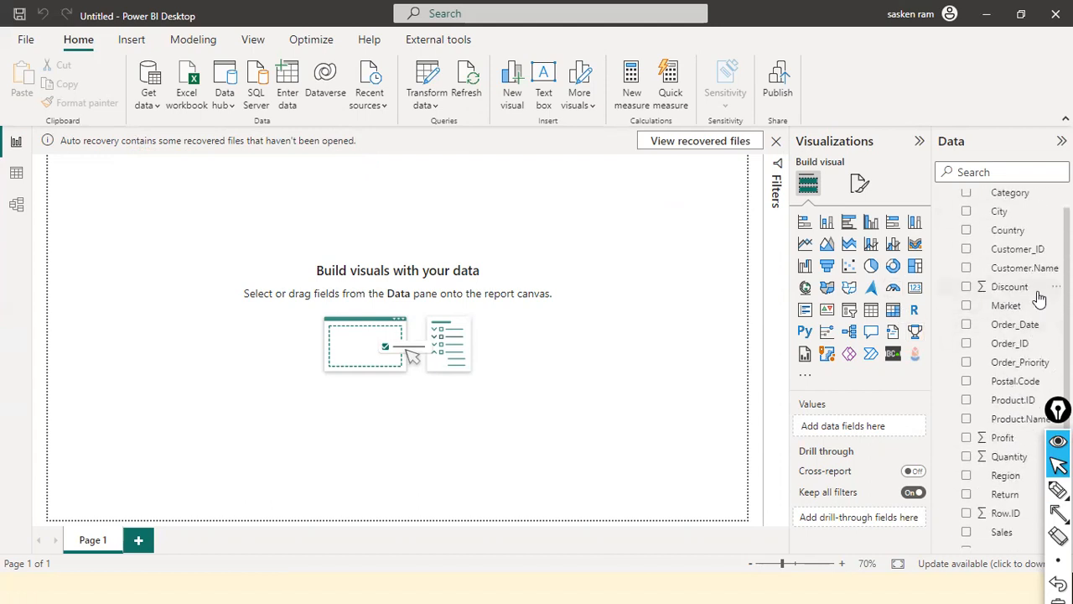
scroll(1034, 299, "down", 3)
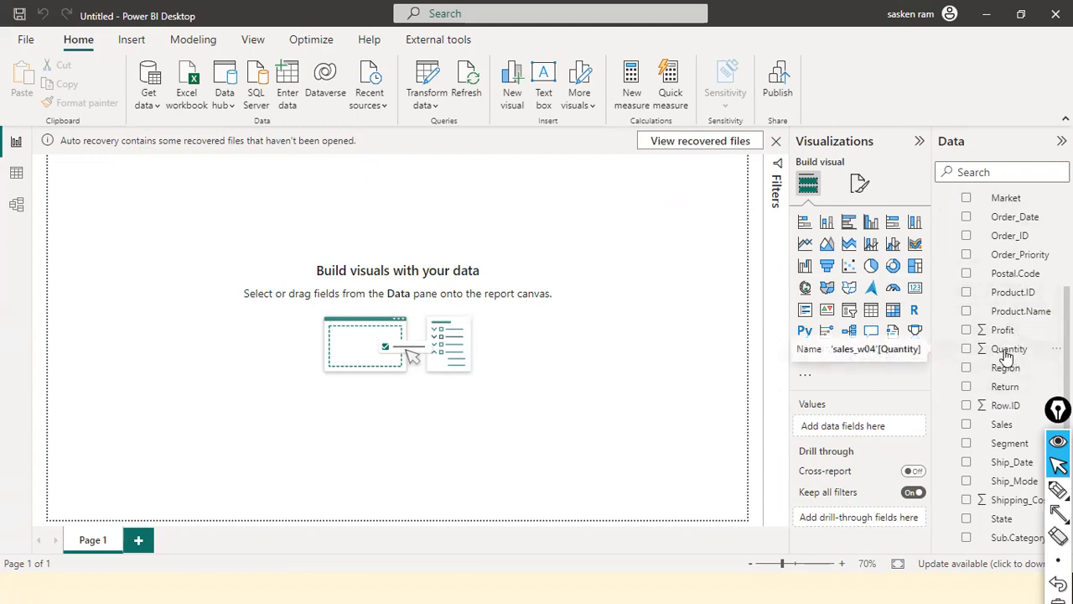
scroll(1006, 357, "up", 3)
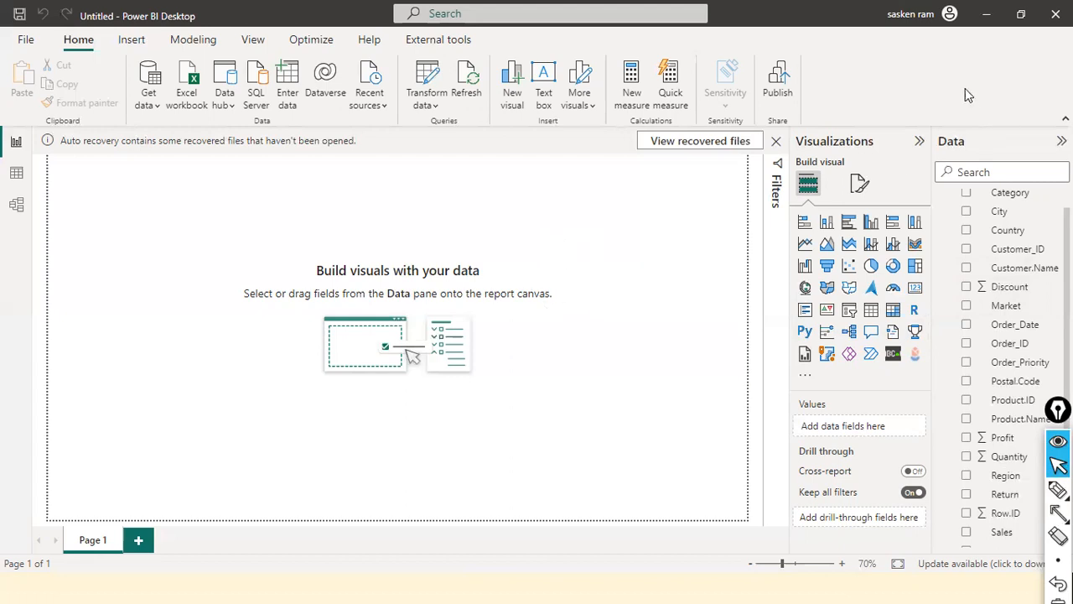
left_click(871, 223)
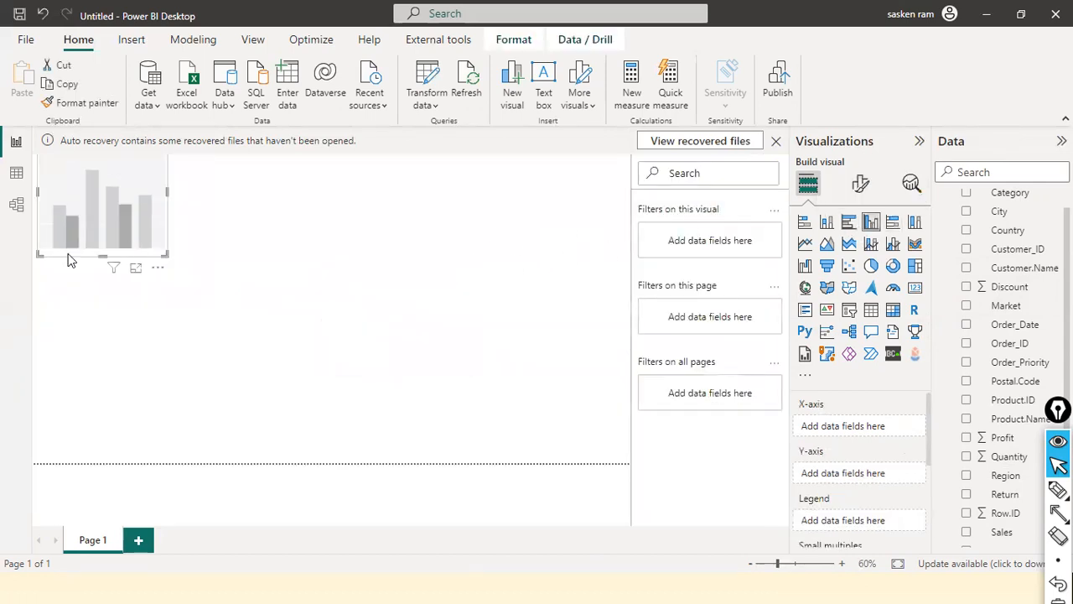
Move and widen the column chart on Page 1, with Quantity on its Y-axis and Category on its X-axis
left_click_drag(74, 205, 303, 363)
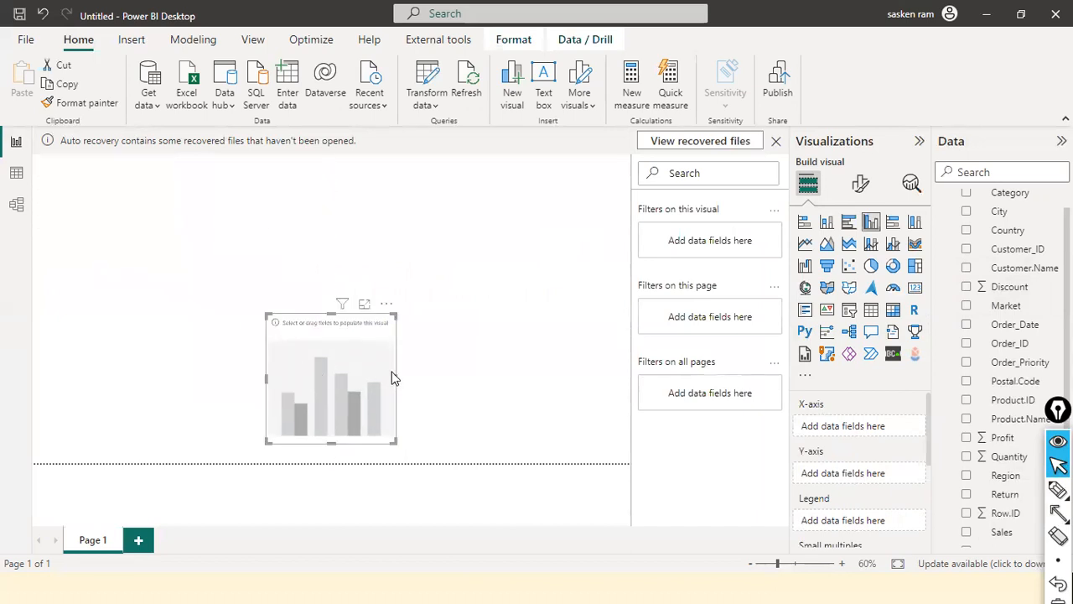
left_click_drag(396, 379, 533, 394)
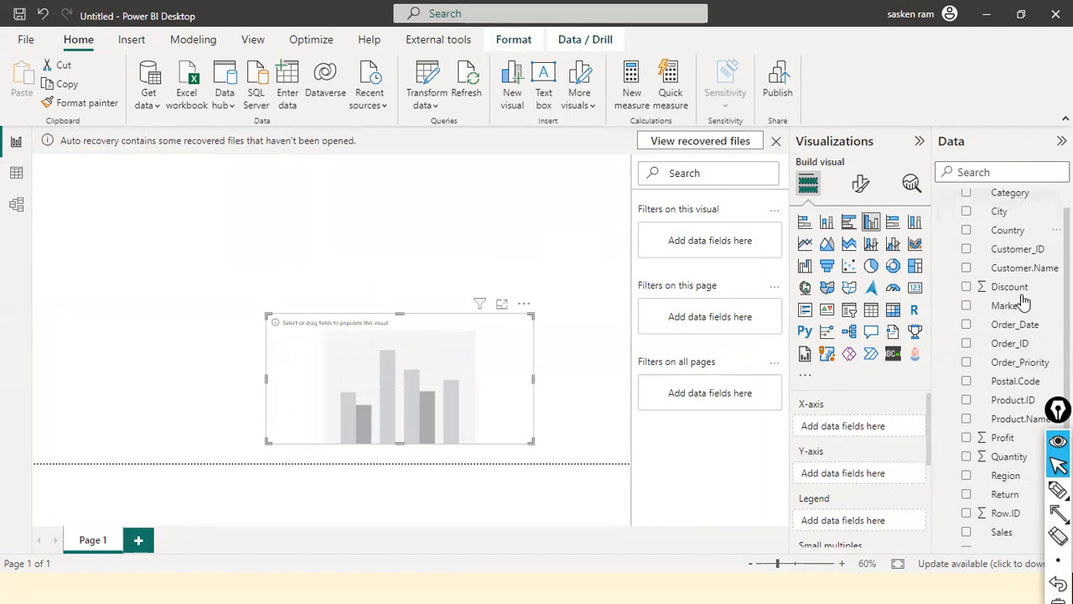
scroll(1029, 461, "down", 3)
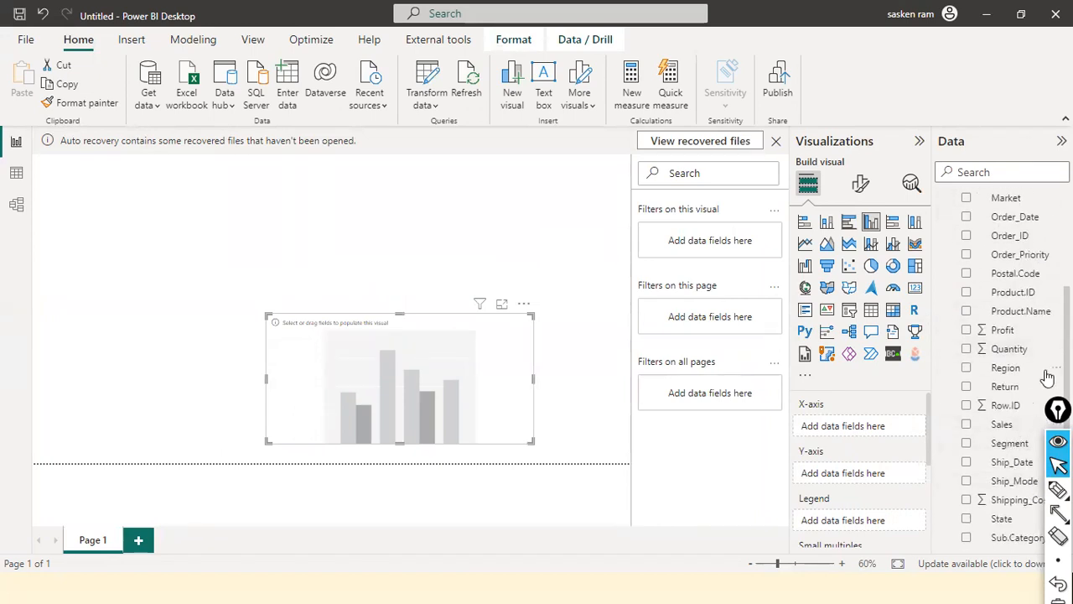
left_click_drag(1013, 347, 436, 366)
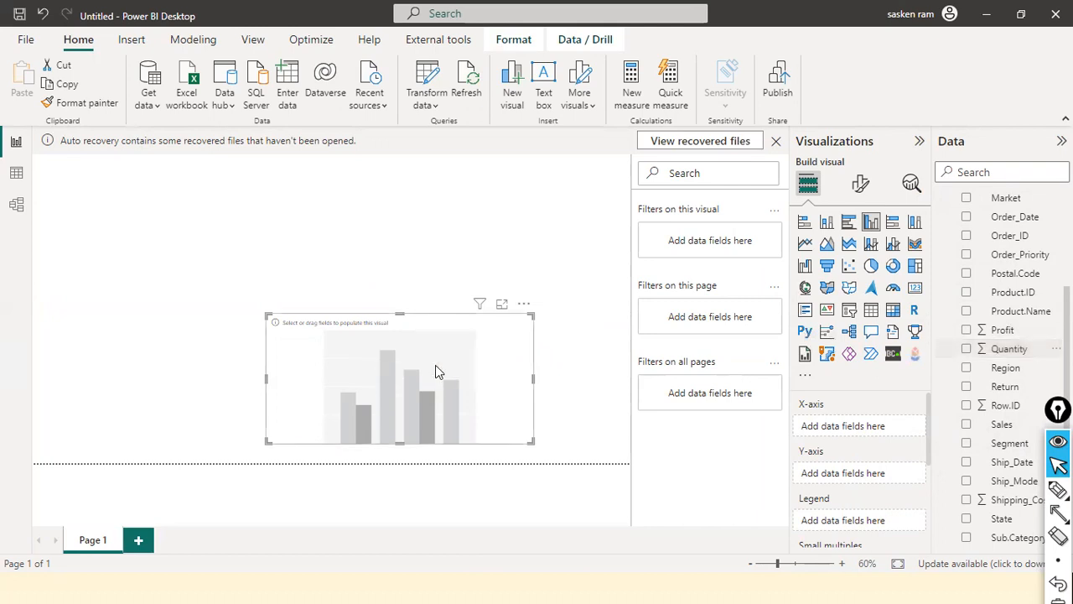
scroll(1040, 252, "up", 3)
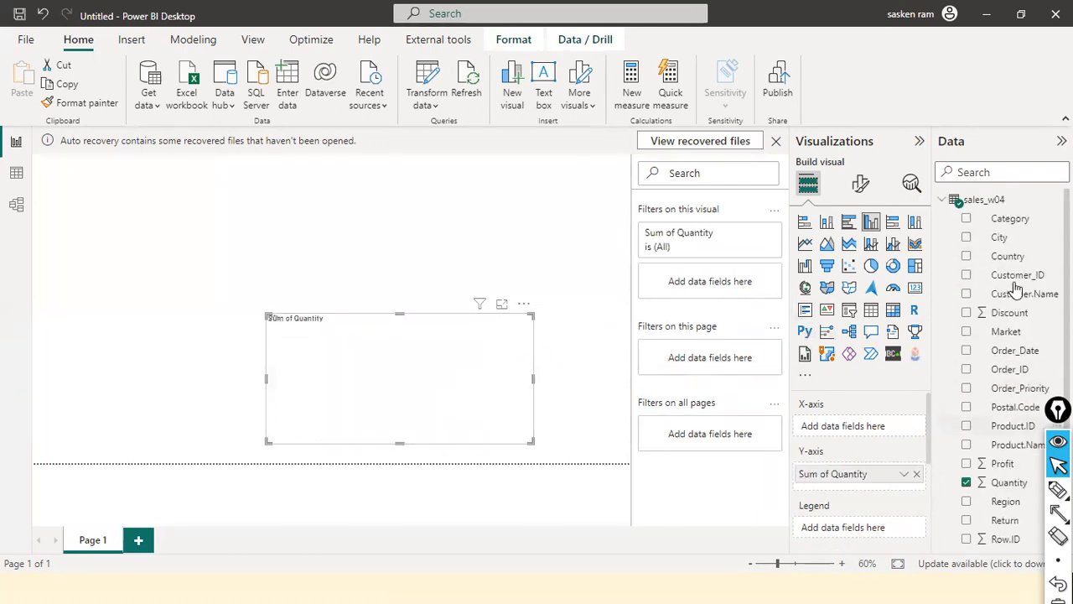
left_click_drag(1011, 218, 391, 365)
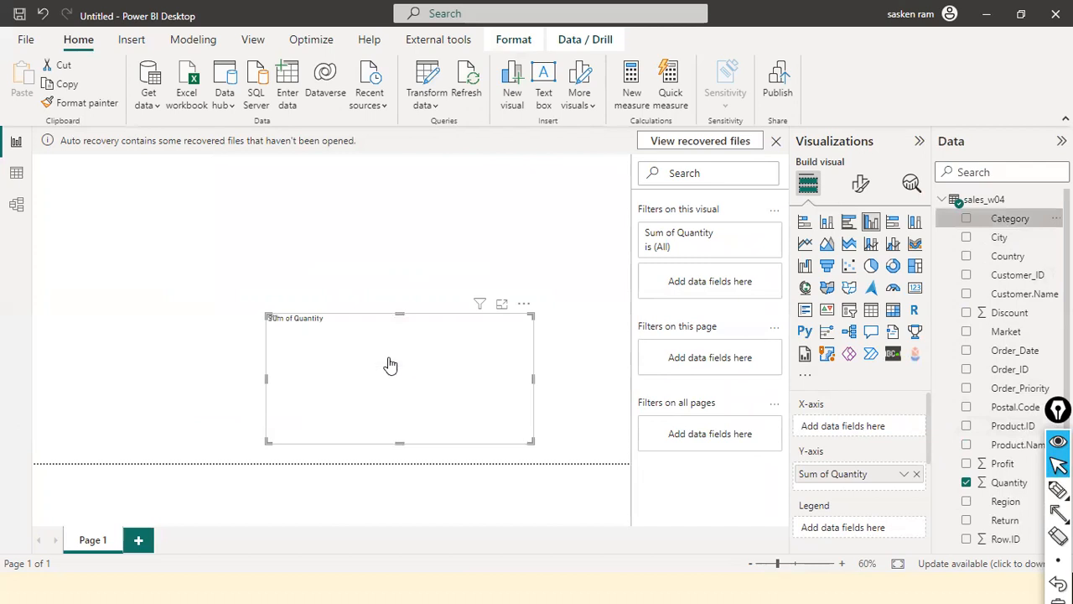
left_click_drag(483, 361, 586, 375)
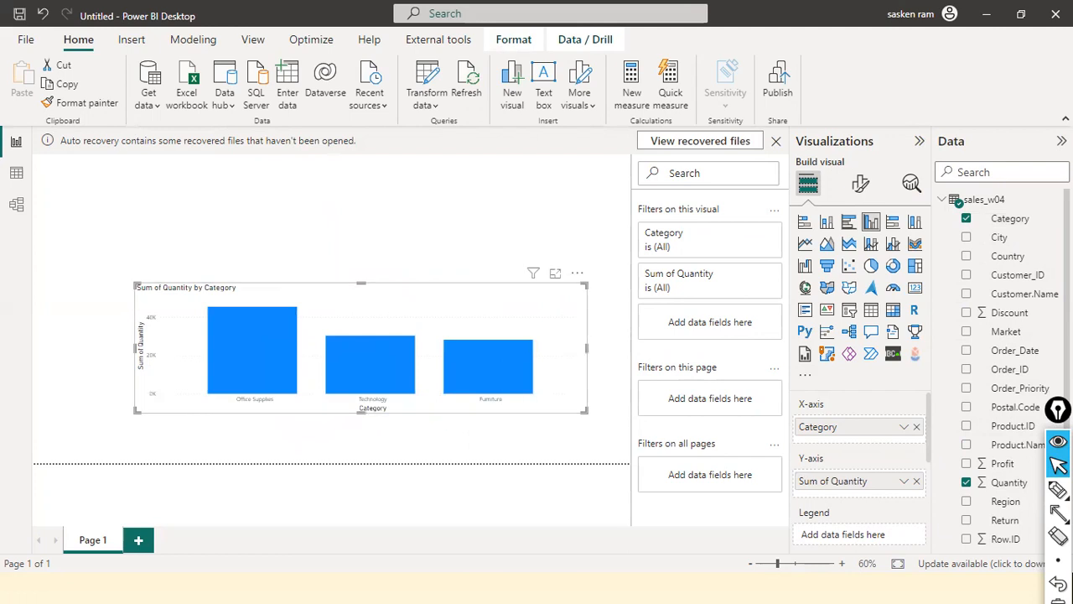
Link the Category field and the Sum of Quantity entry to the chart's axes with temporary red arrows, then clear them
mouse_move(986, 228)
left_mouse_down()
mouse_move(759, 344)
mouse_move(576, 398)
left_mouse_up()
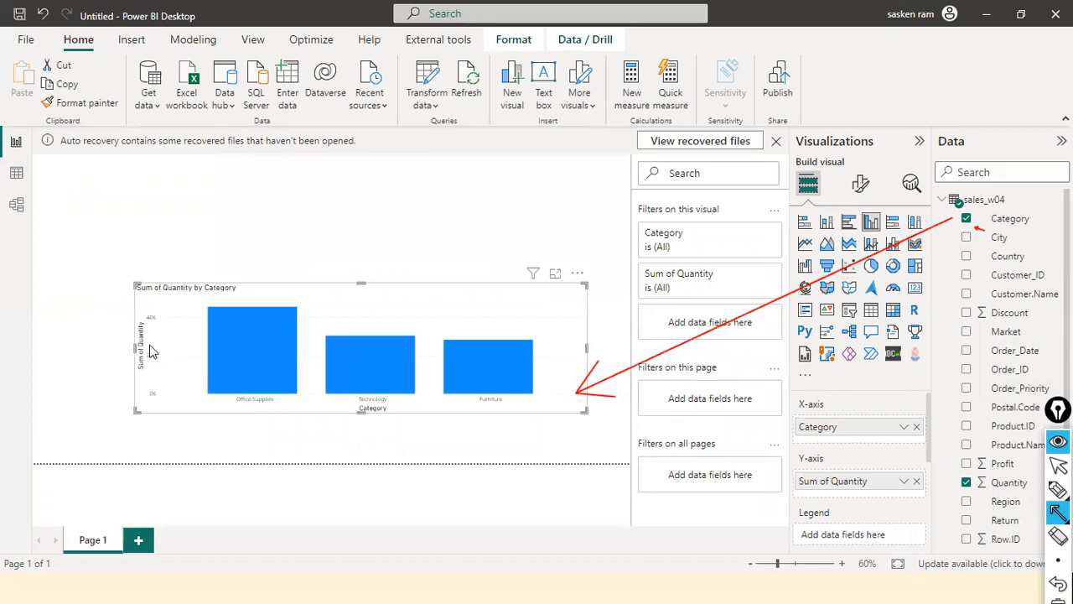
mouse_move(803, 481)
left_mouse_down()
mouse_move(303, 359)
mouse_move(149, 350)
left_mouse_up()
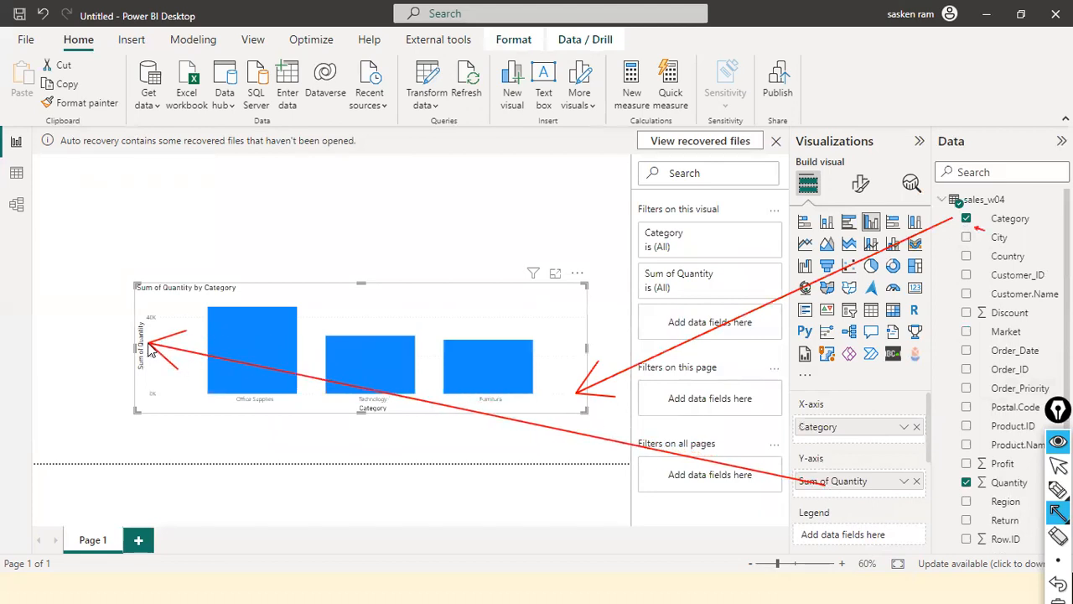
key("ctrl+shift+7")
key("ctrl+shift+2")
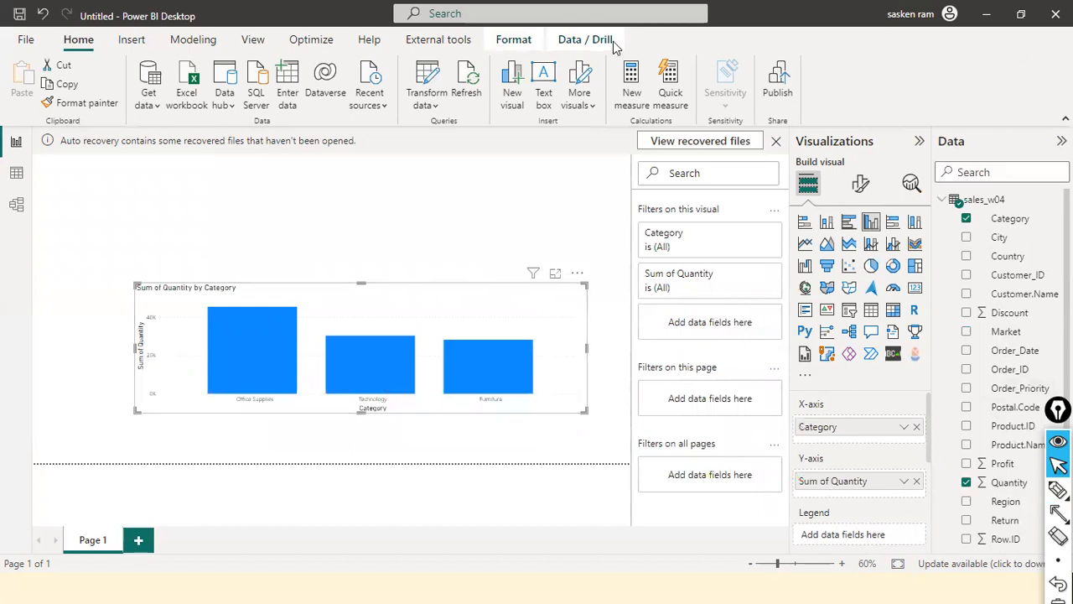
Shift the column chart slightly lower on the page and move the annotation toolbar away from the field list
left_click_drag(468, 325, 469, 356)
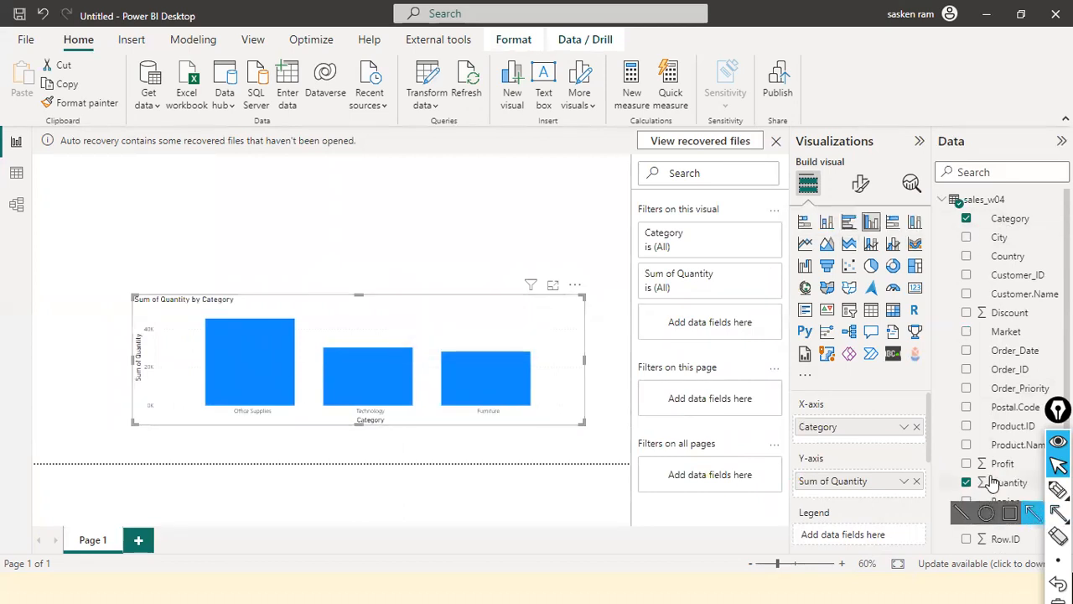
mouse_move(270, 369)
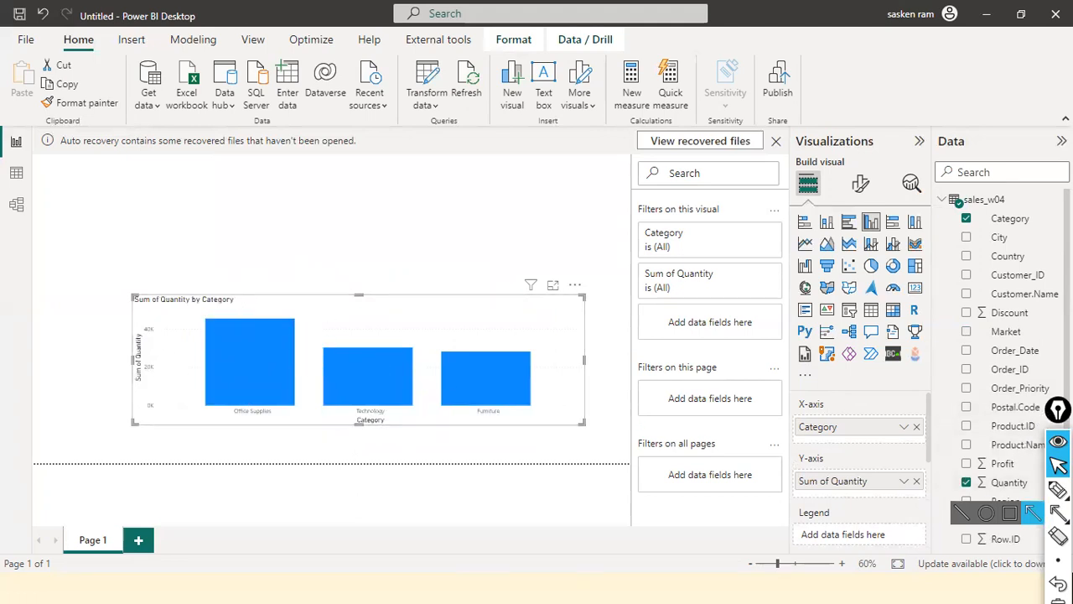
left_click_drag(1031, 426, 874, 404)
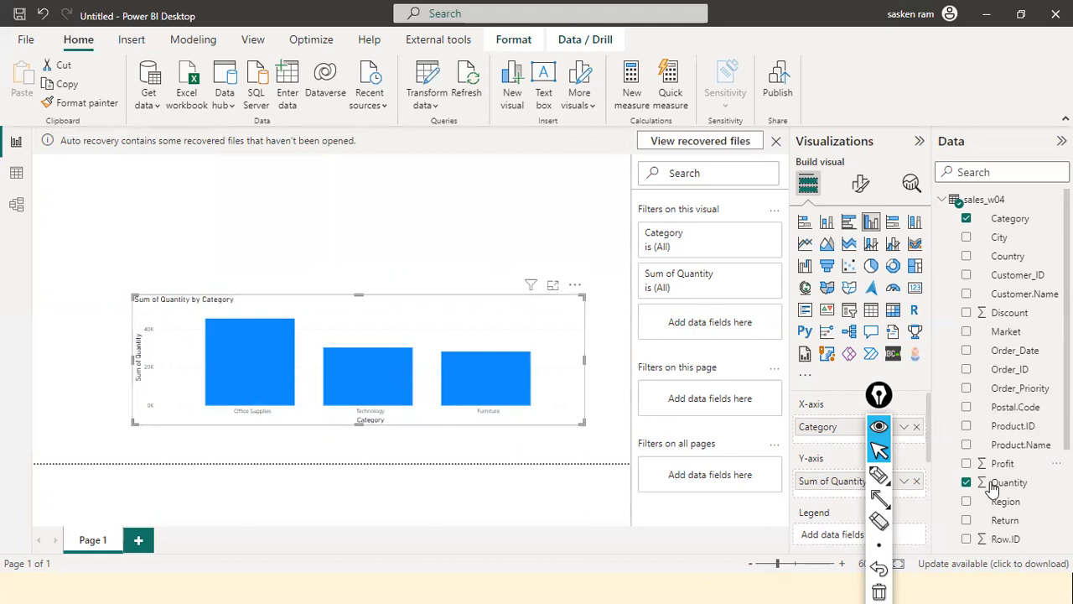
left_click_drag(876, 409, 705, 552)
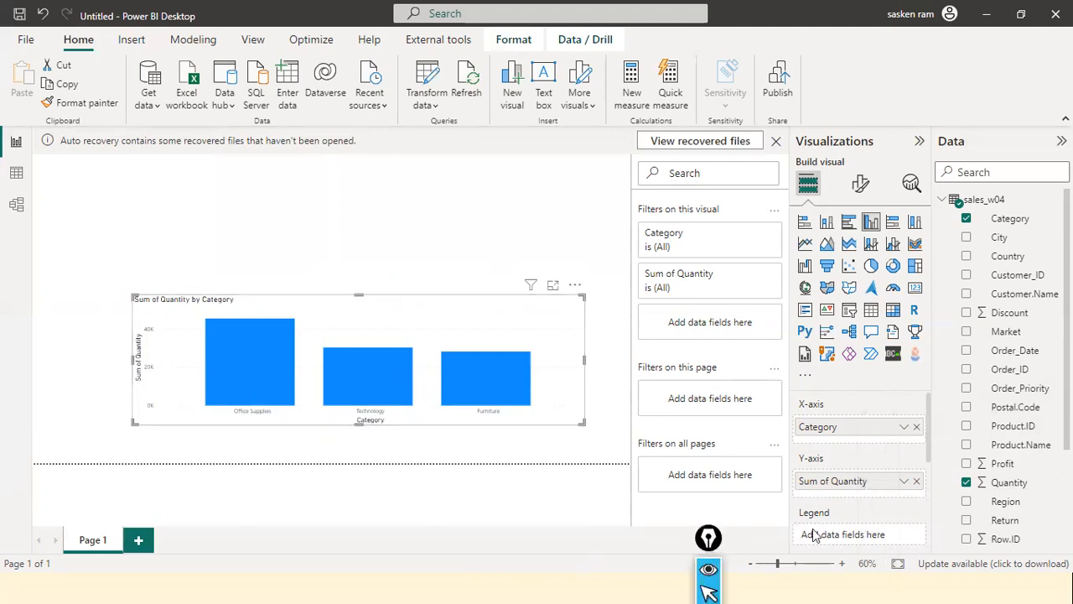
Frame the chart's X-axis and Y-axis field settings in red, connect them to the plotted axes with arrows, and clear the marks
left_click_drag(777, 460, 798, 474)
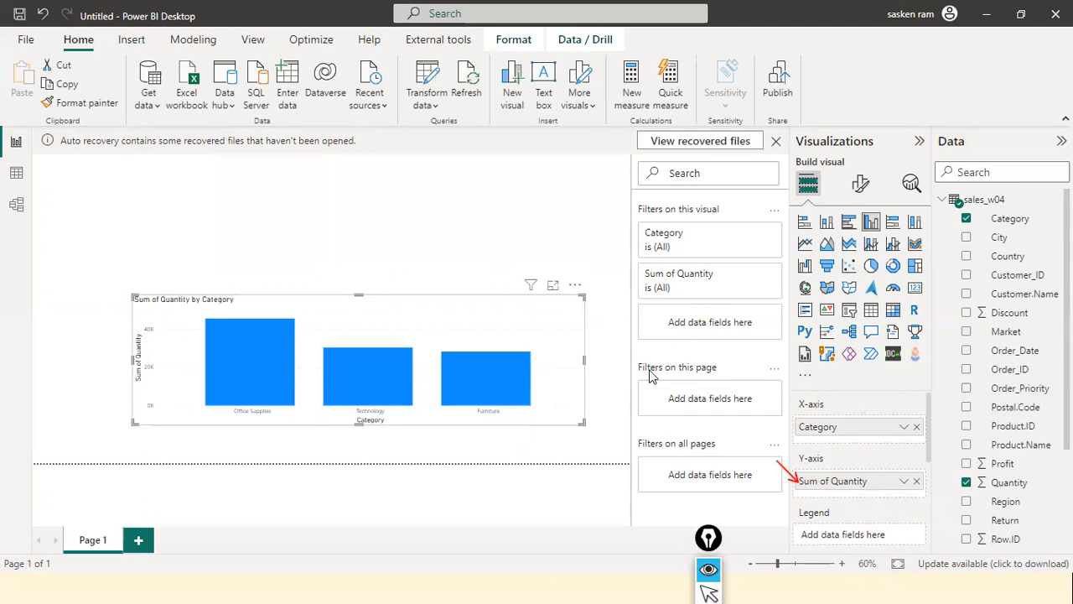
left_click(493, 238)
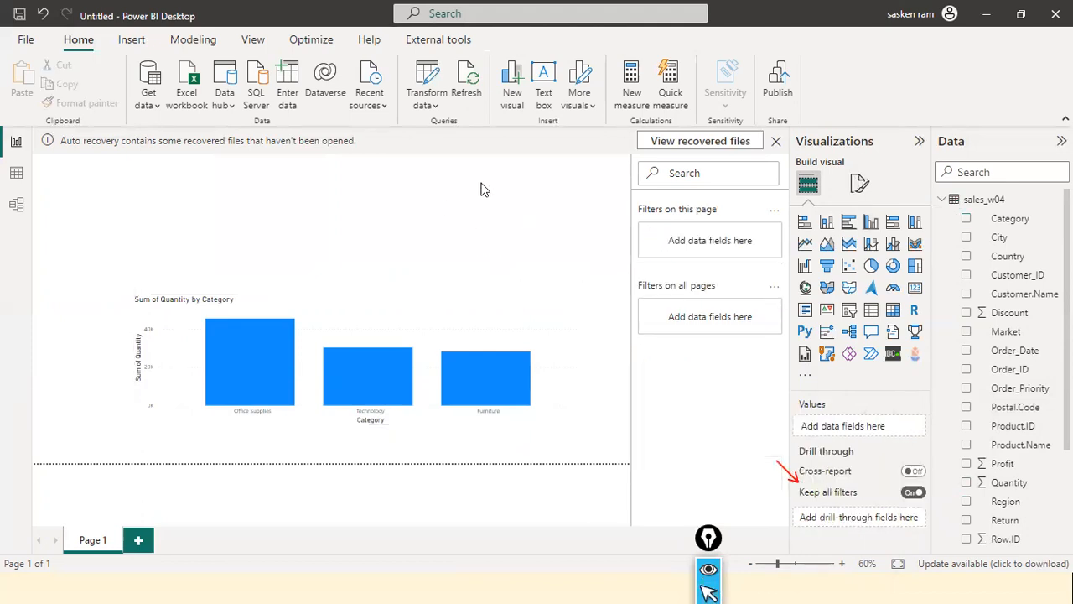
left_click(379, 316)
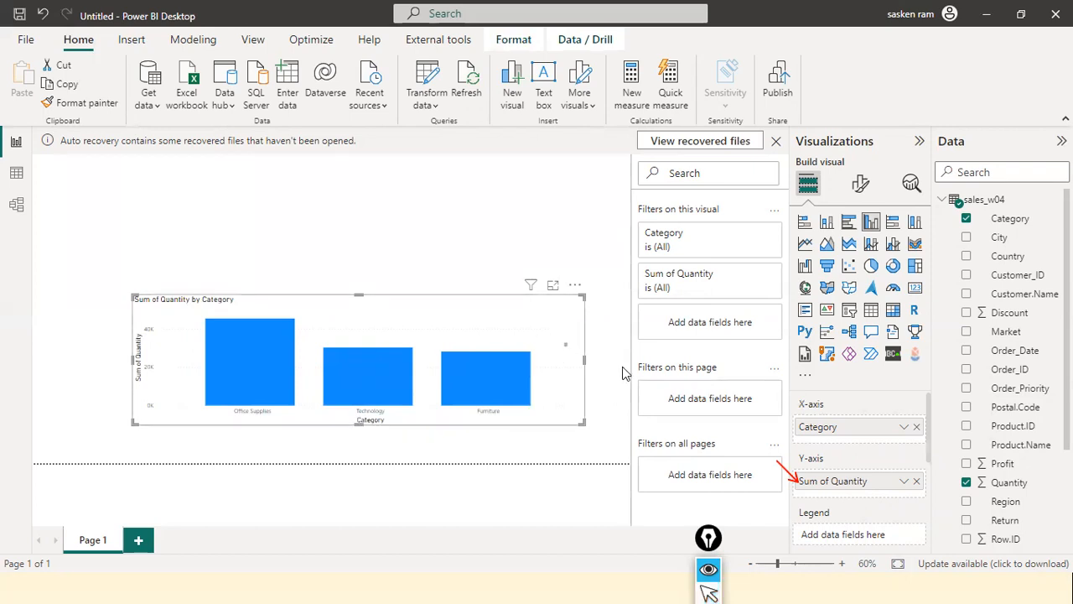
mouse_move(786, 386)
left_mouse_down()
mouse_move(830, 518)
mouse_move(926, 505)
left_mouse_up()
left_click_drag(578, 311, 788, 404)
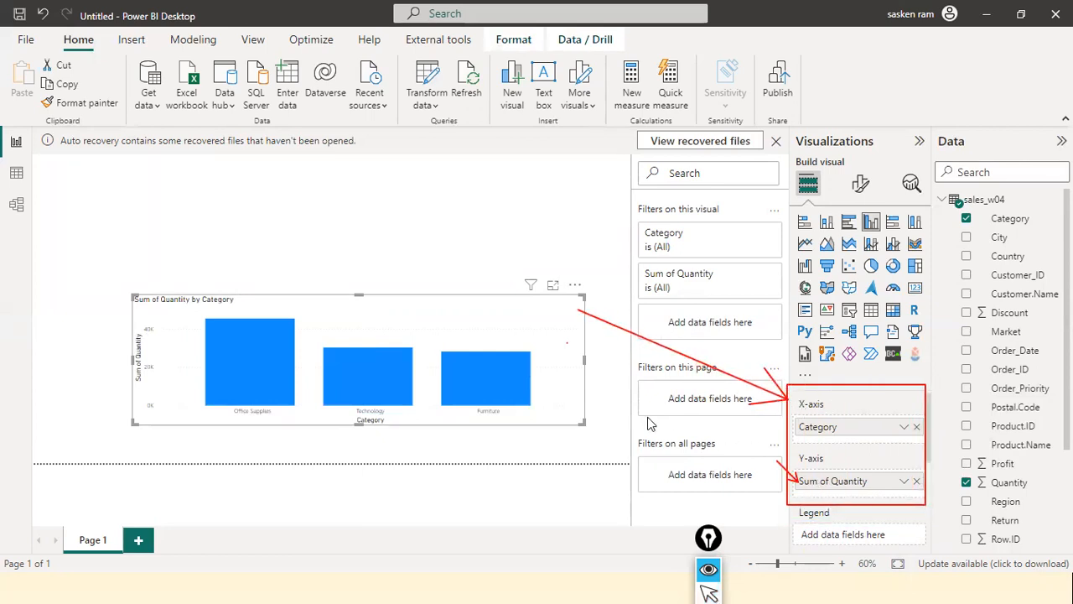
mouse_move(569, 411)
left_mouse_down()
mouse_move(788, 458)
mouse_move(650, 426)
mouse_move(434, 417)
left_mouse_up()
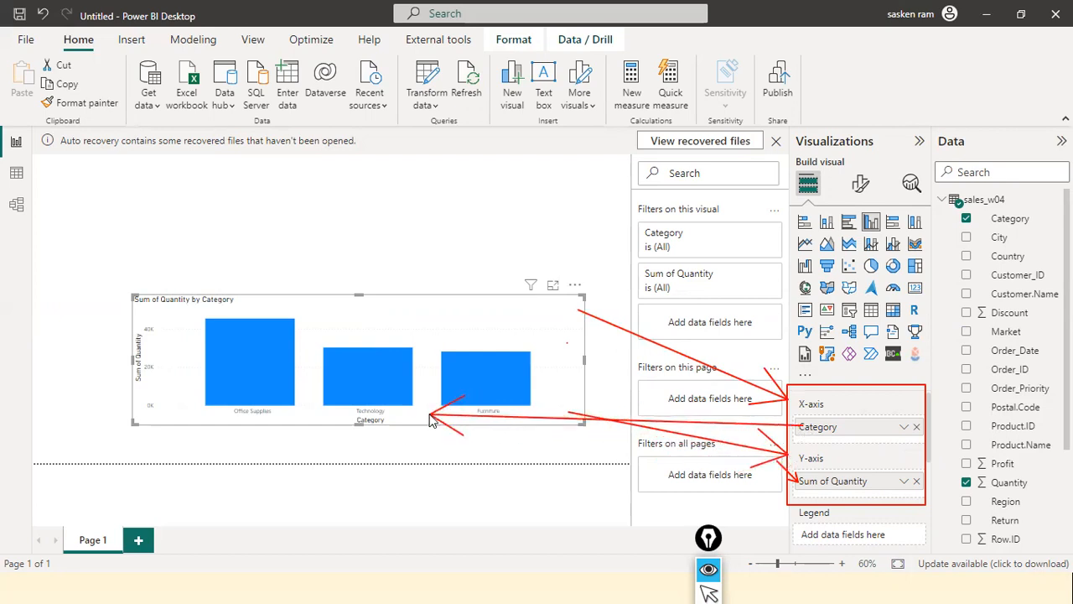
left_click_drag(788, 482, 467, 396)
mouse_move(344, 375)
left_mouse_down()
mouse_move(168, 344)
mouse_move(155, 359)
left_mouse_up()
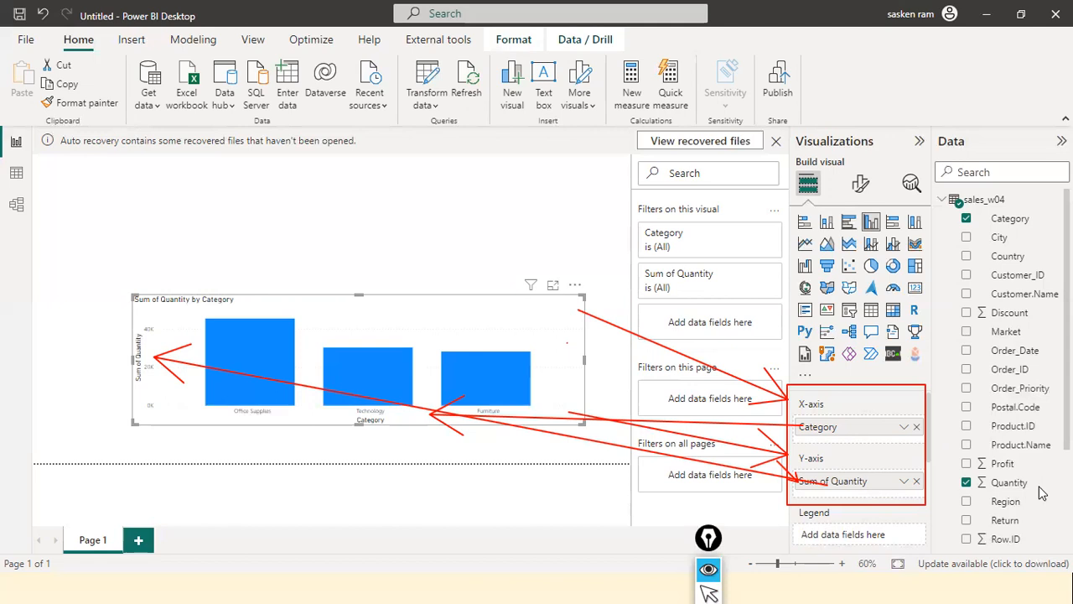
key("Escape")
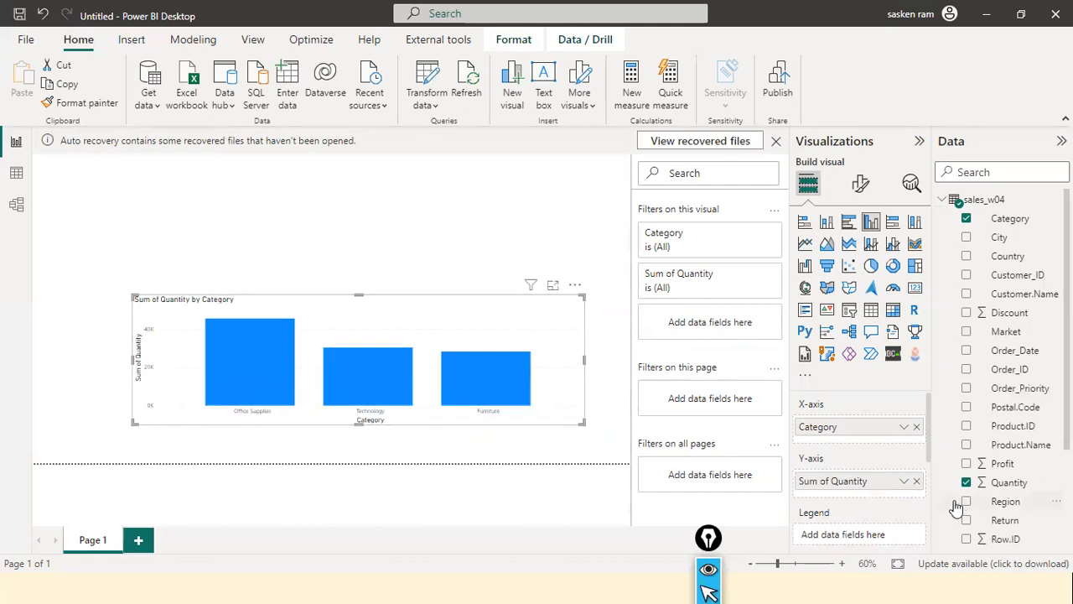
Select the Quantity field, mark its Summarization setting with a red arrow, review the available aggregations and keep Sum
left_click(1010, 483)
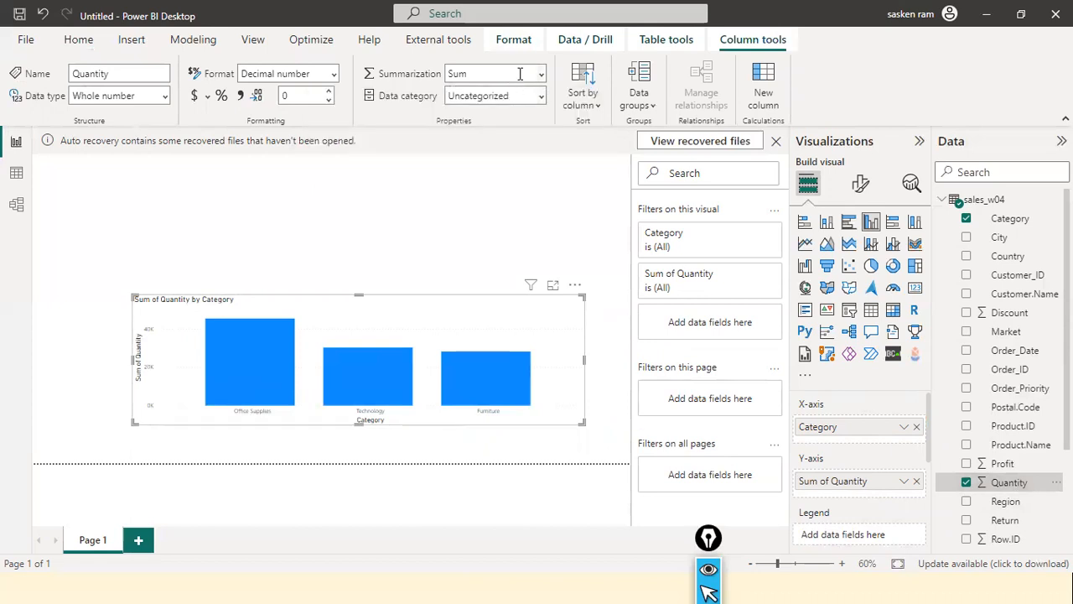
mouse_move(528, 77)
left_mouse_down()
mouse_move(911, 359)
mouse_move(956, 466)
mouse_move(982, 484)
left_mouse_up()
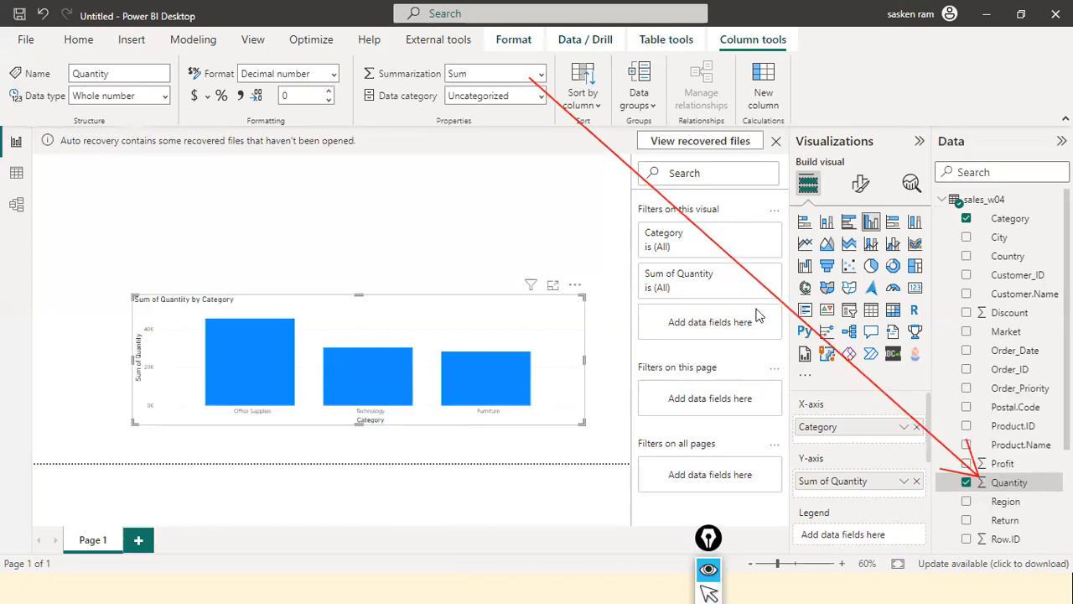
key("ctrl+shift+2")
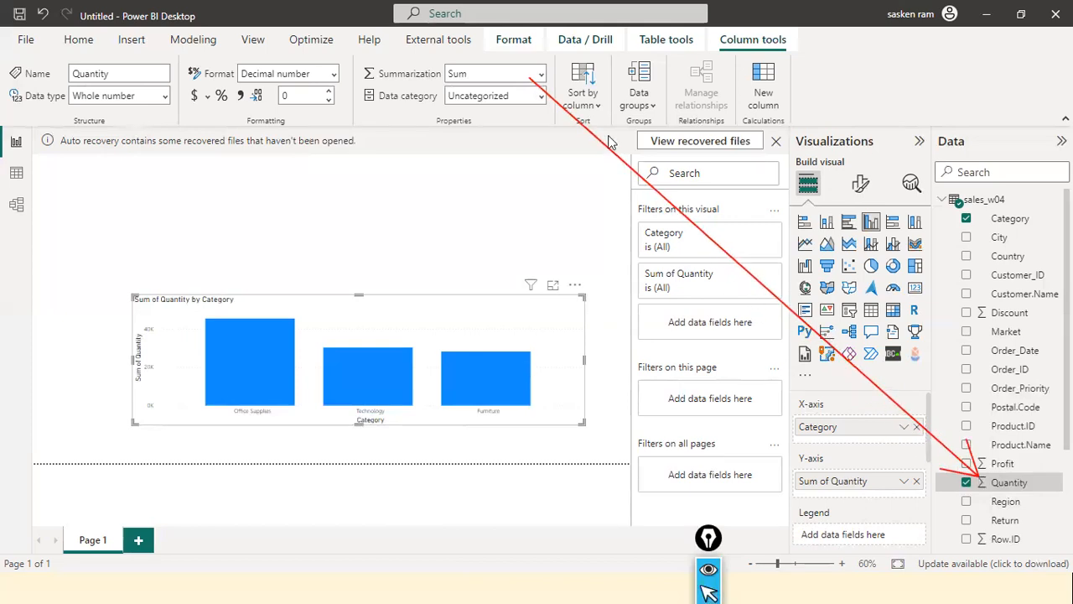
left_click(539, 75)
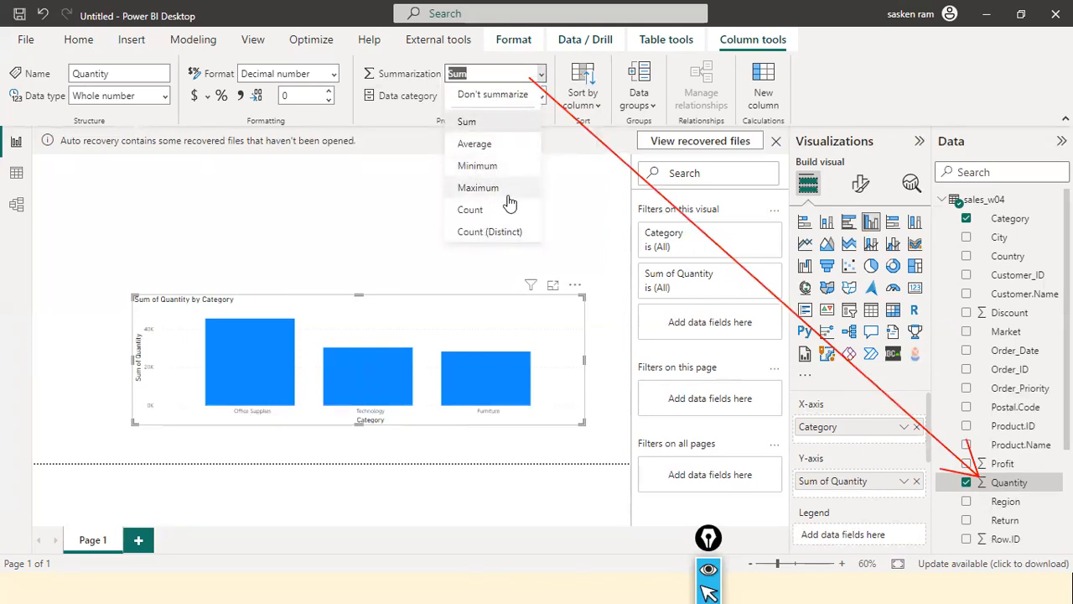
left_click(494, 125)
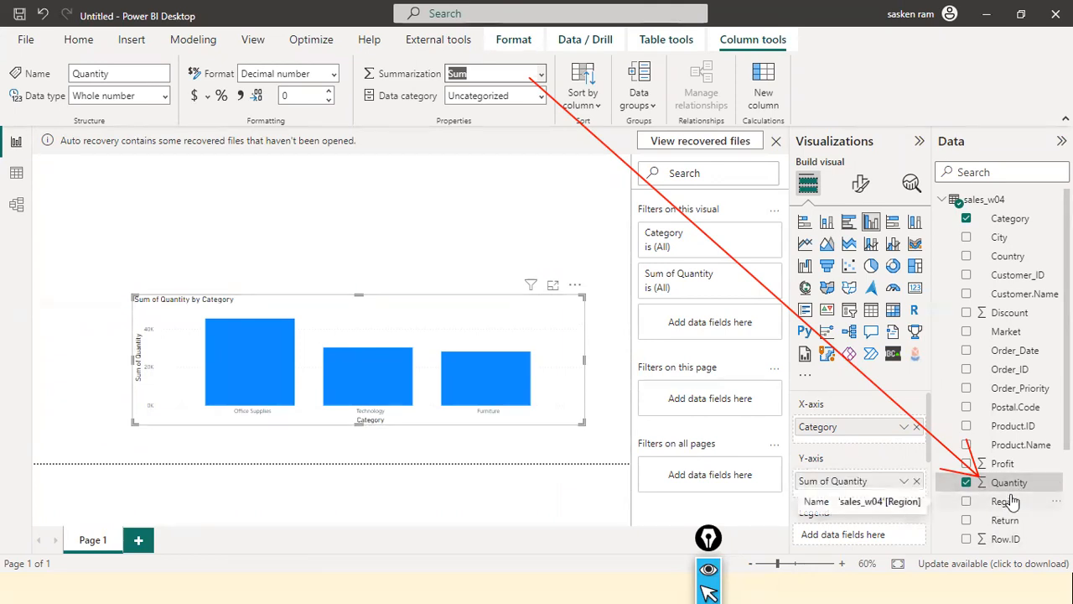
Narrow the Quantity by Category column chart from its left side and move it slightly lower on the page
mouse_move(329, 393)
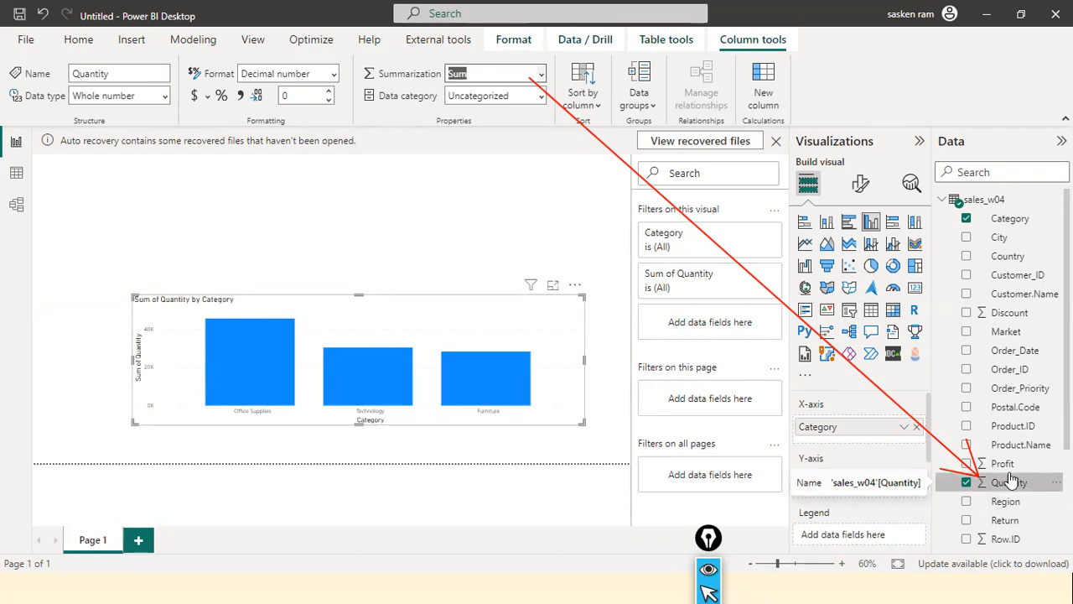
left_click(557, 193)
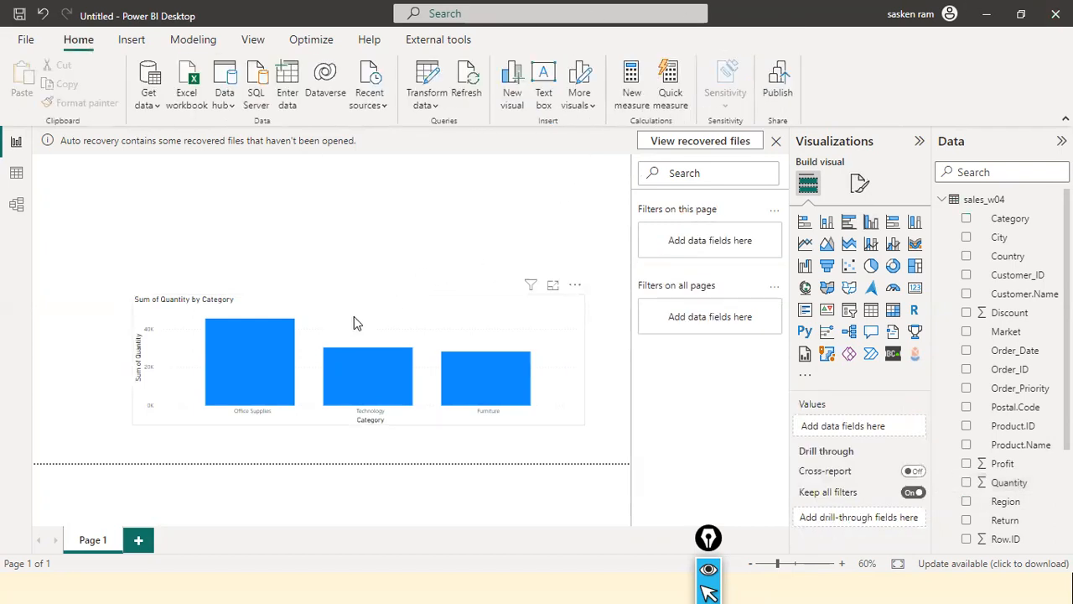
left_click(167, 356)
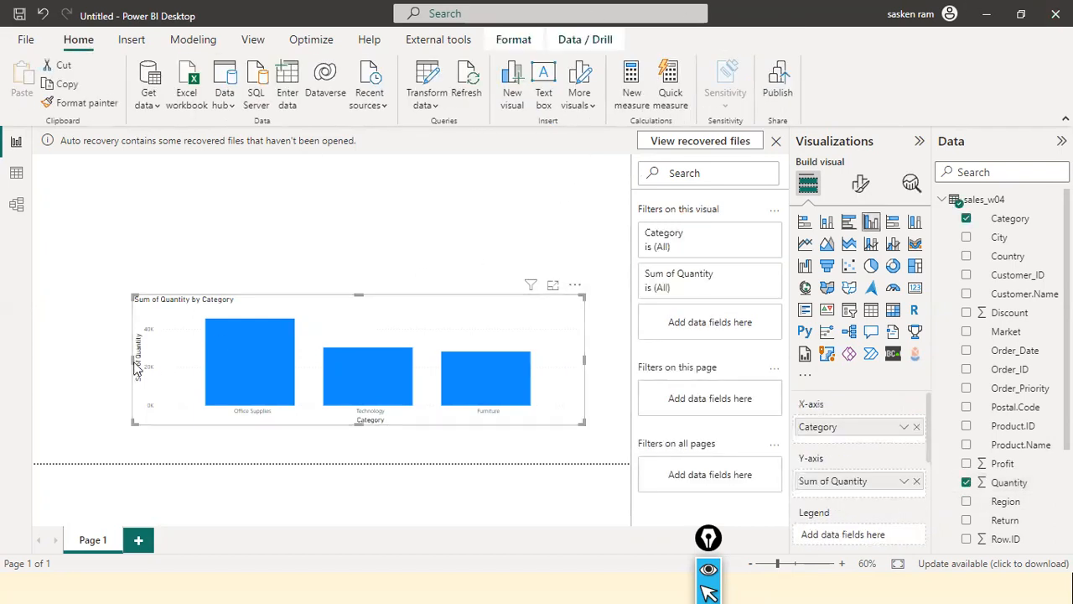
left_click_drag(148, 372, 180, 371)
left_click_drag(415, 316, 415, 346)
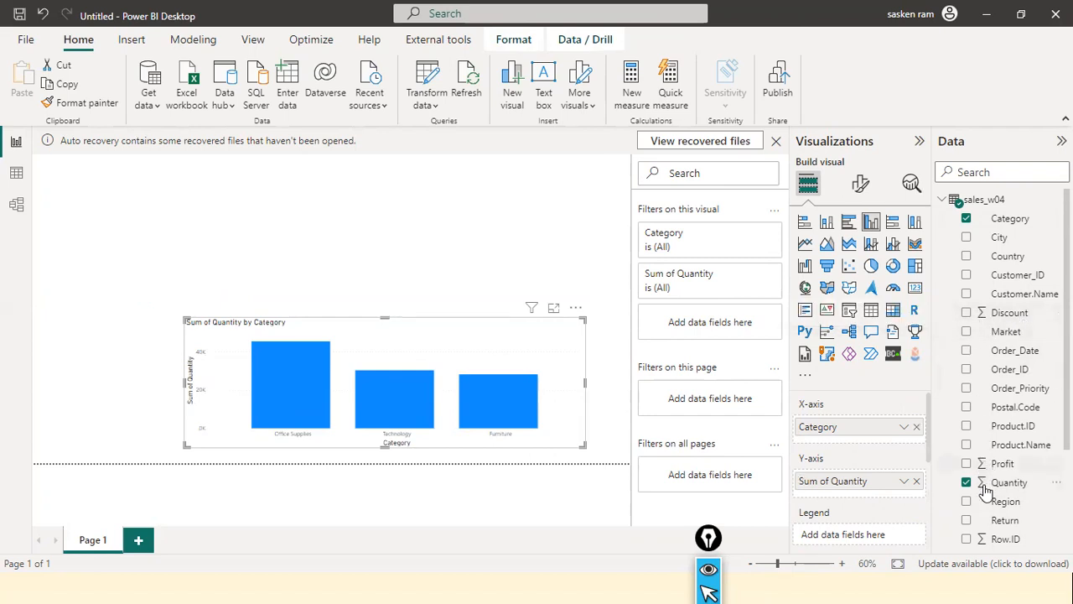
Select the Sales field, mark its Data type setting with a red arrow, and review the available data types without changing it
scroll(984, 491, "down", 2)
scroll(986, 496, "down", 3)
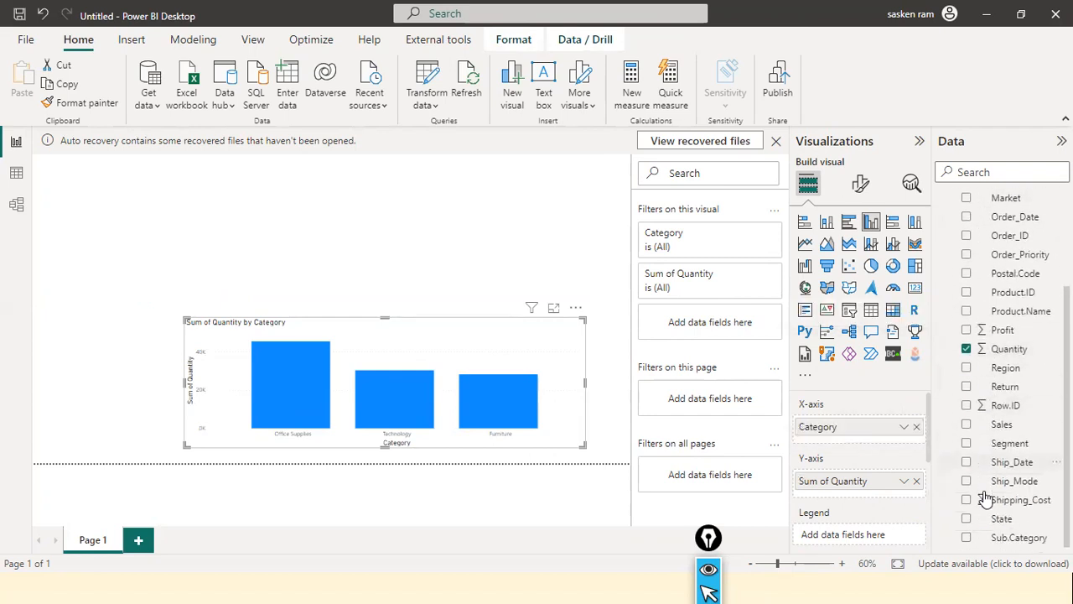
left_click(1003, 426)
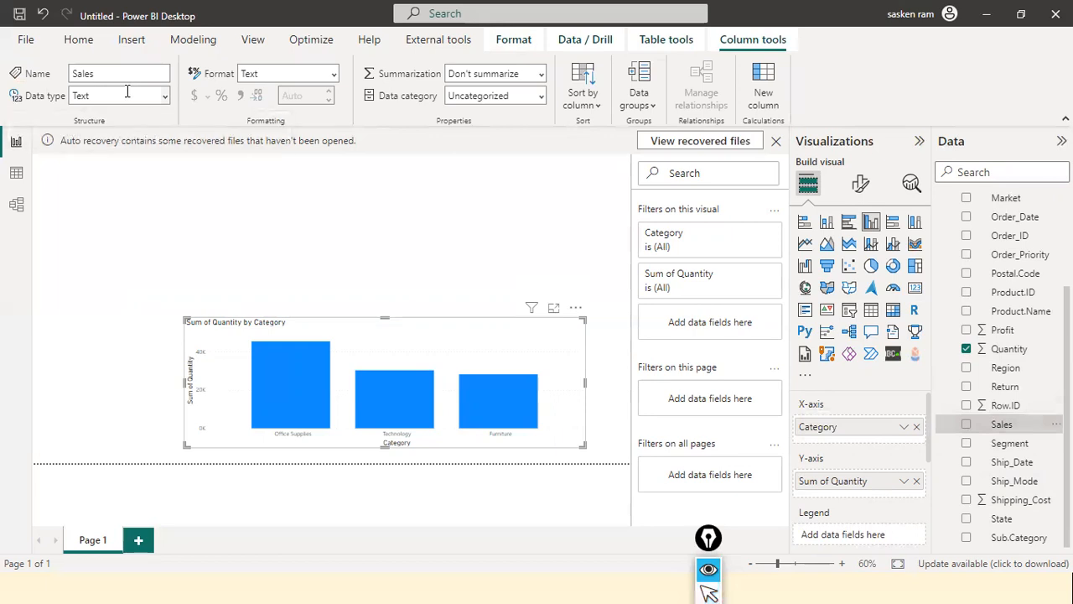
mouse_move(959, 424)
left_mouse_down()
mouse_move(420, 228)
mouse_move(166, 98)
left_mouse_up()
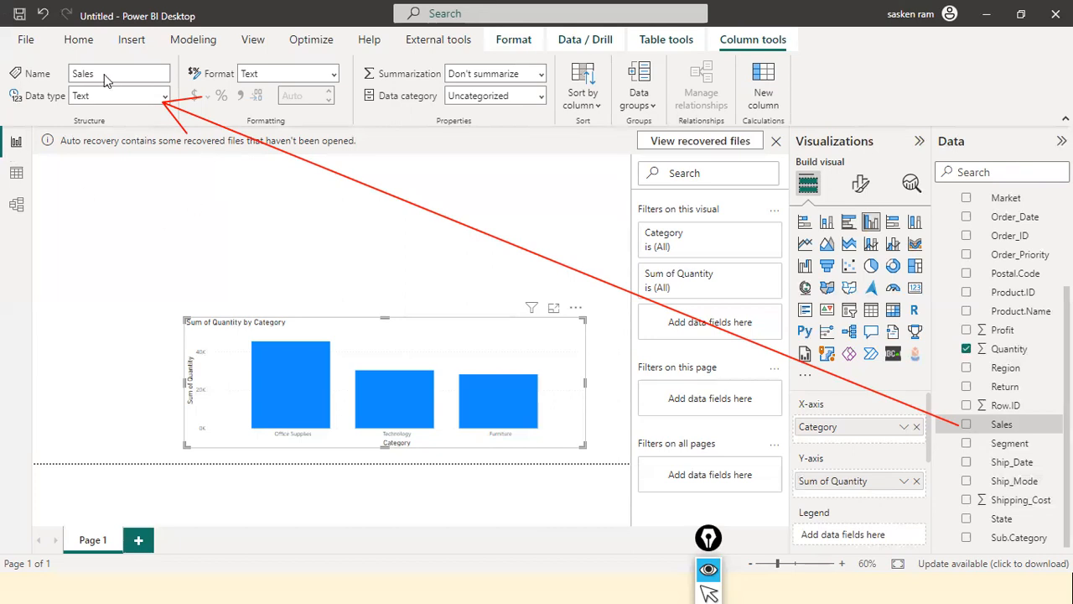
left_click(165, 98)
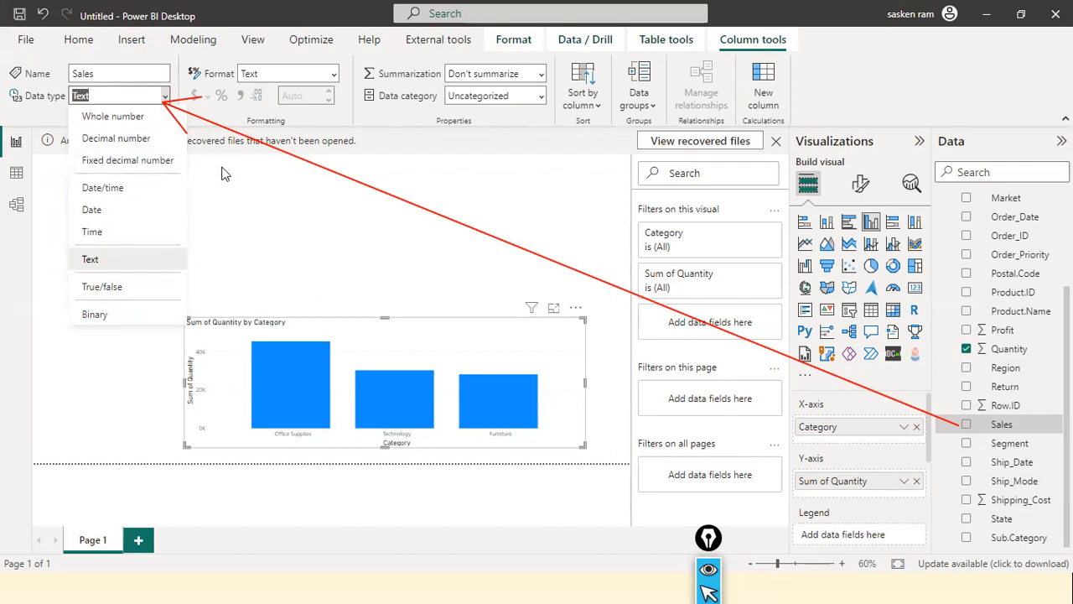
left_click(47, 172)
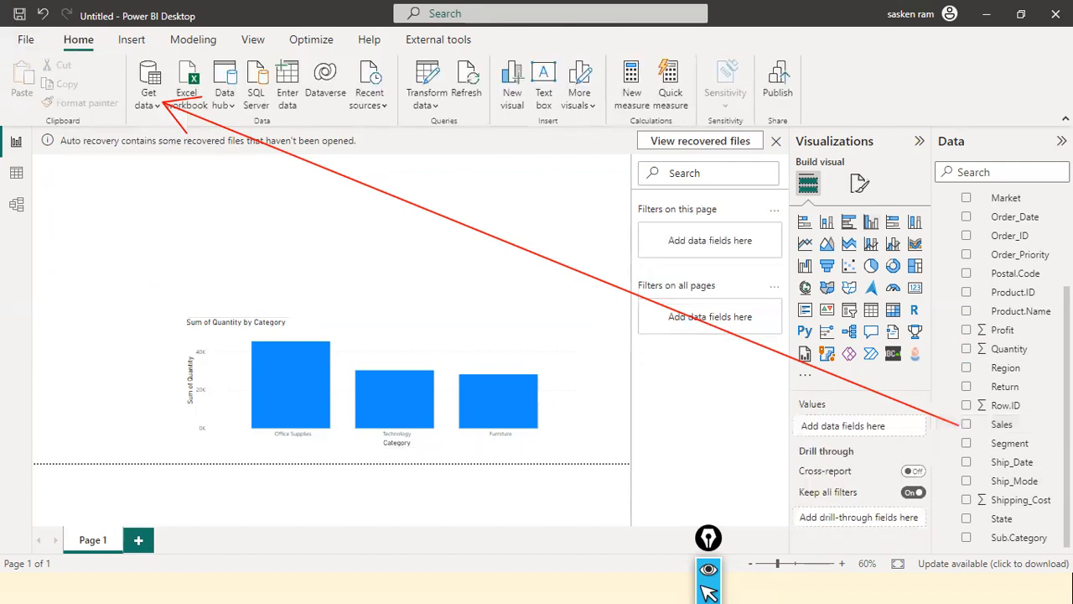
left_click(1002, 424)
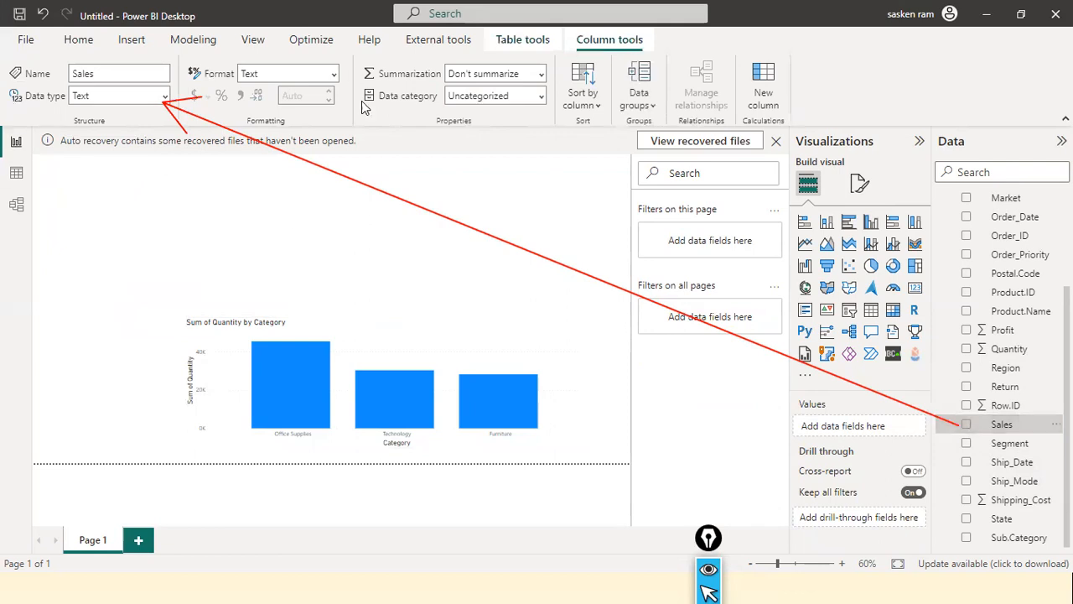
Review the Sales field's available data types without changing them, and select the Sales column in Data view
left_click(165, 95)
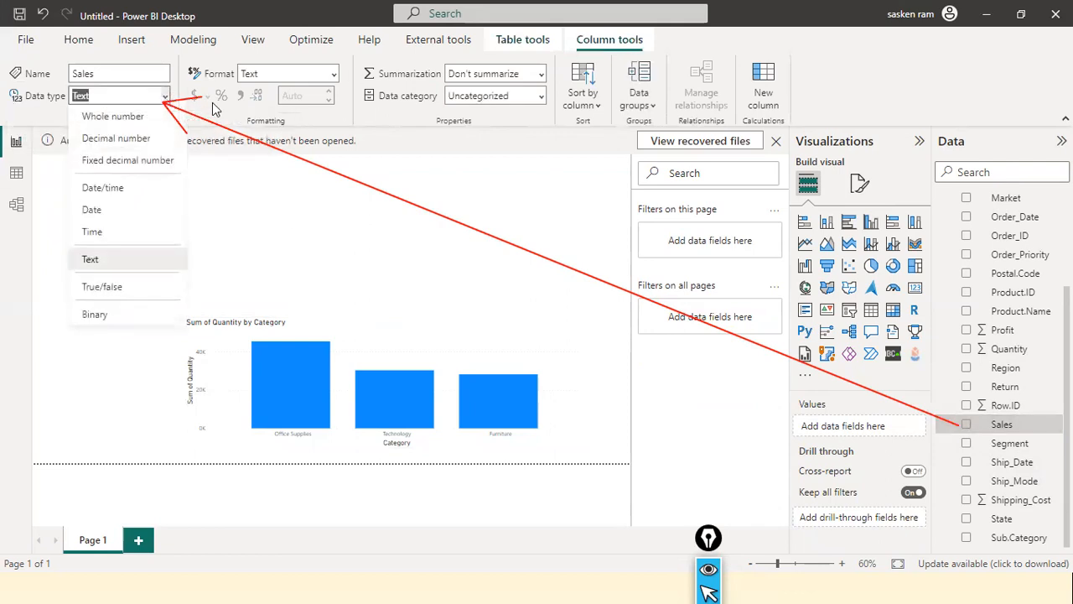
left_click(396, 249)
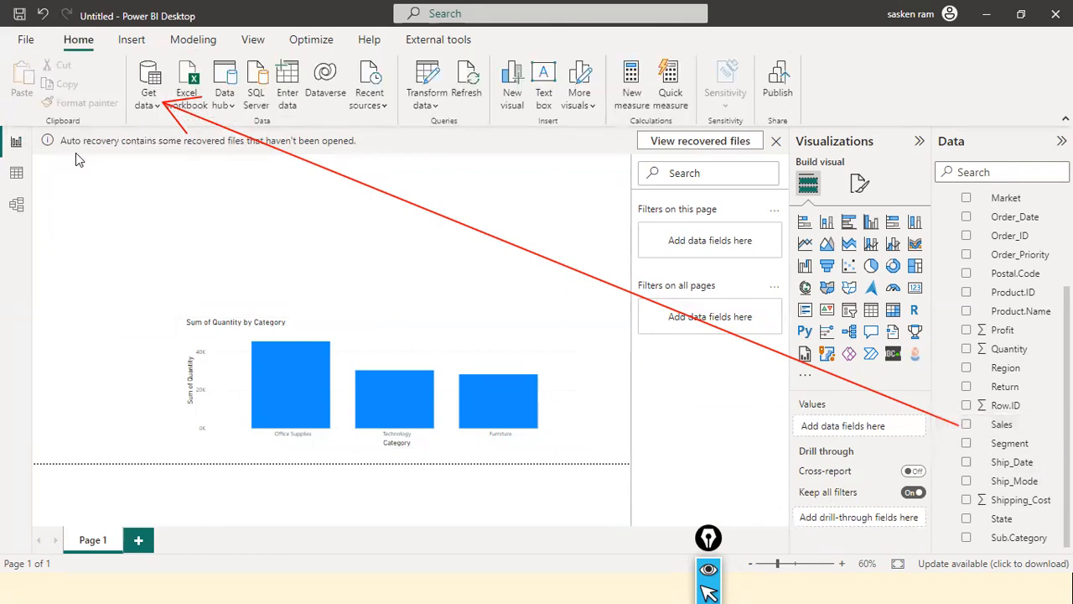
left_click(24, 174)
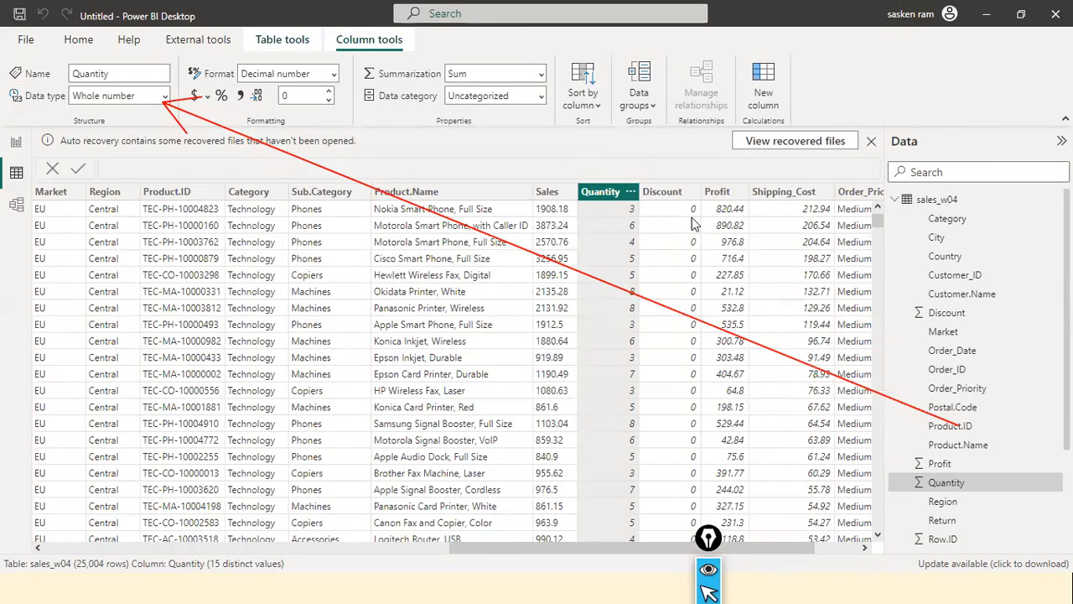
left_click(547, 199)
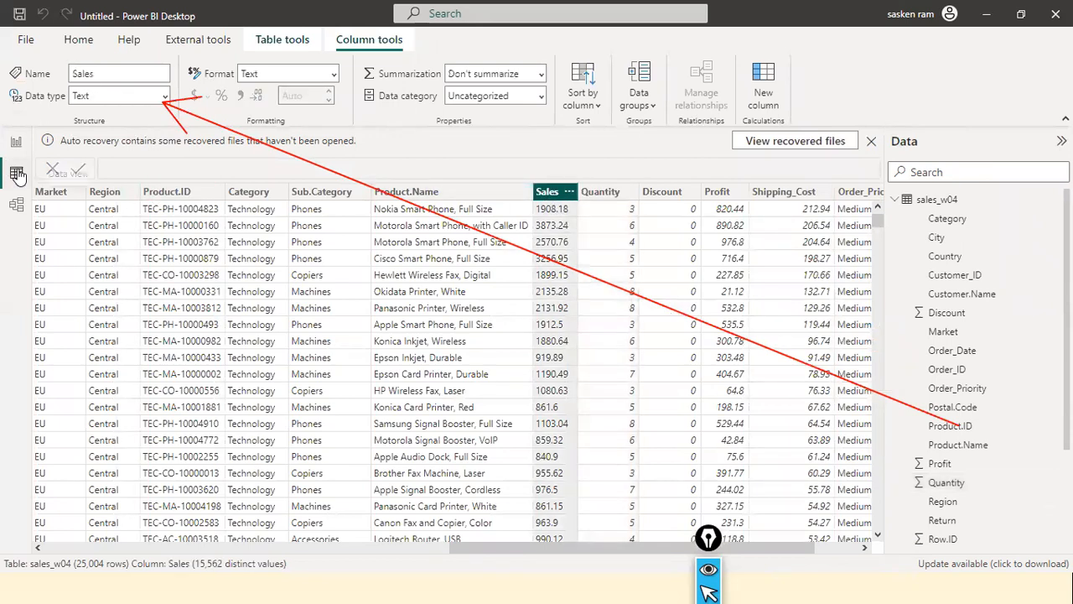
Examine the distinct values in the Sales column's filter list, from the blank and $2,309.65 entries downward, and close it without filtering
left_click(568, 193)
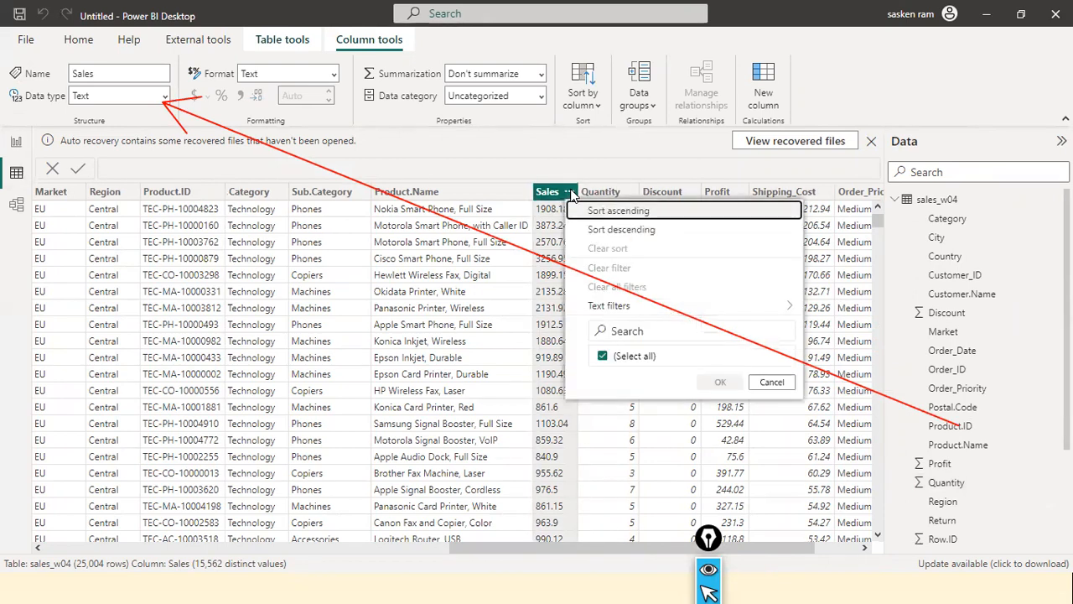
scroll(714, 291, "down", 3)
scroll(714, 291, "up", 3)
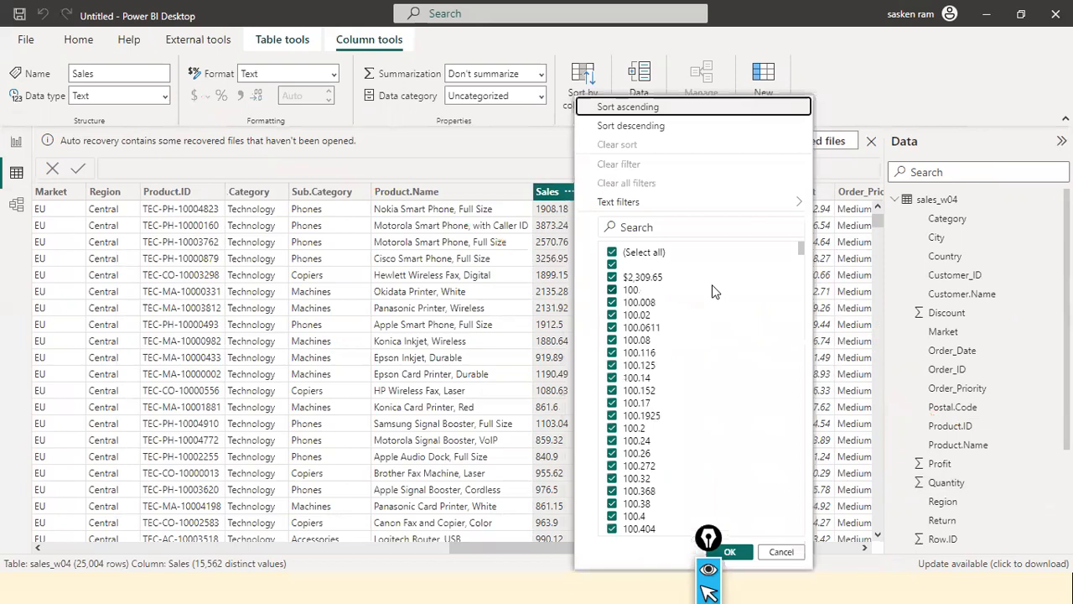
scroll(703, 432, "down", 4)
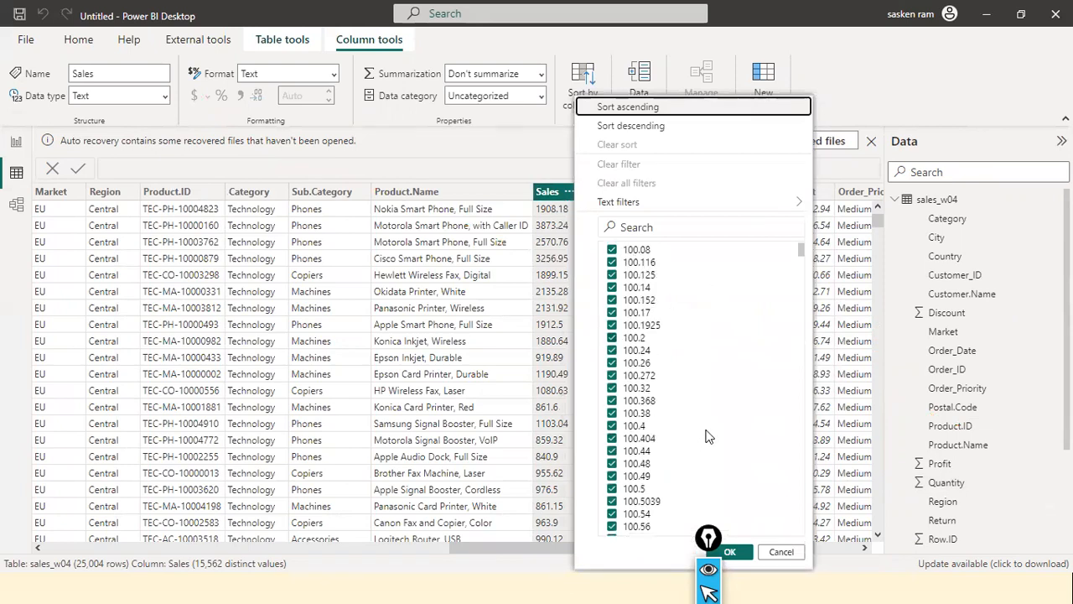
scroll(706, 435, "up", 4)
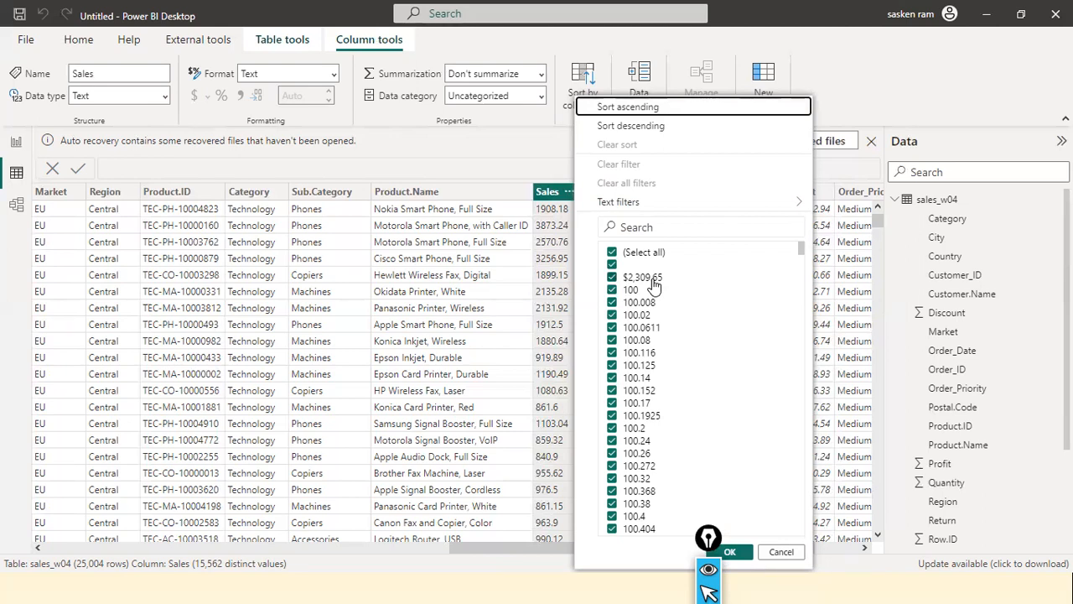
scroll(678, 309, "down", 10)
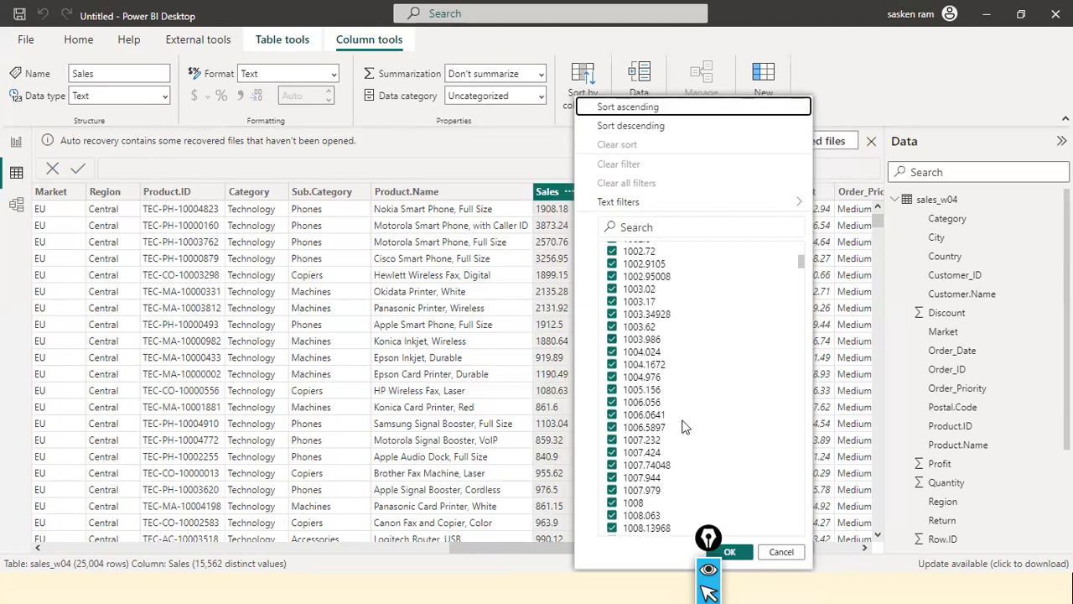
scroll(682, 427, "up", 10)
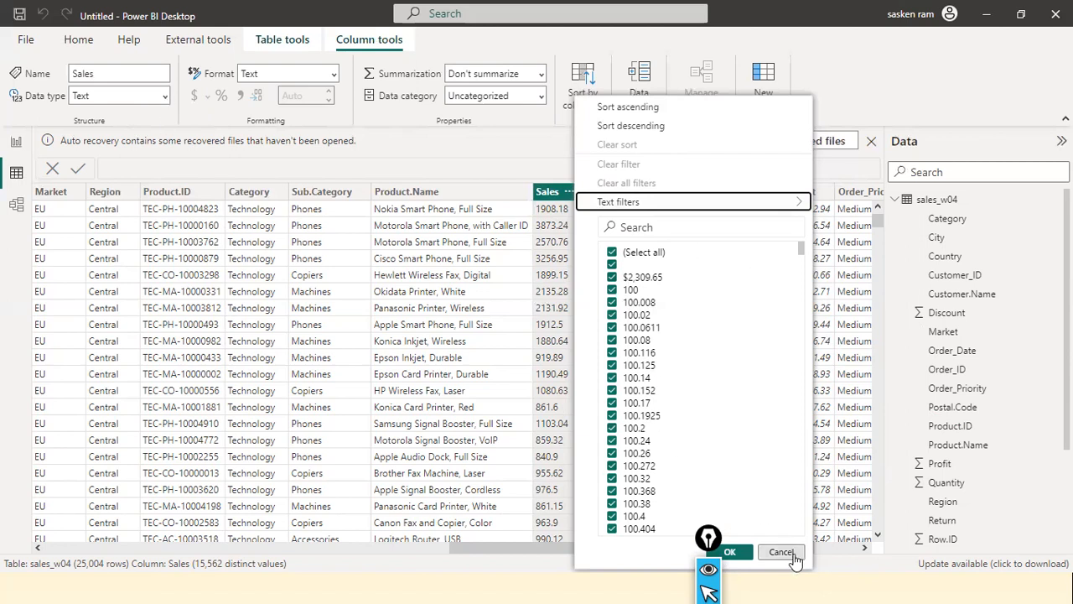
left_click(726, 552)
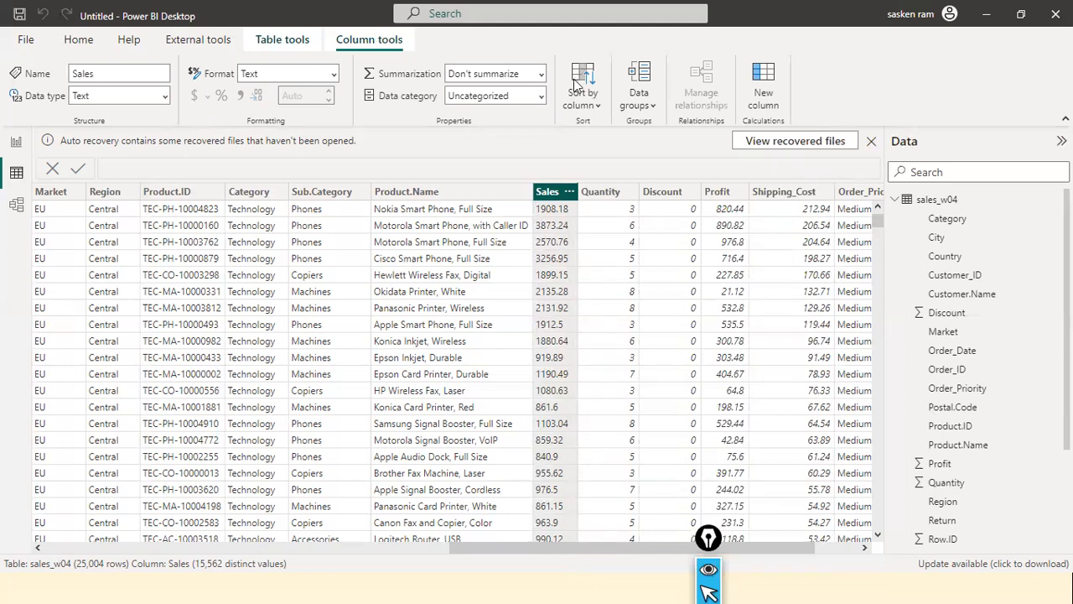
Show the sales_w04 table in Model view and mark the Model view switch with a red arrow
left_click(16, 204)
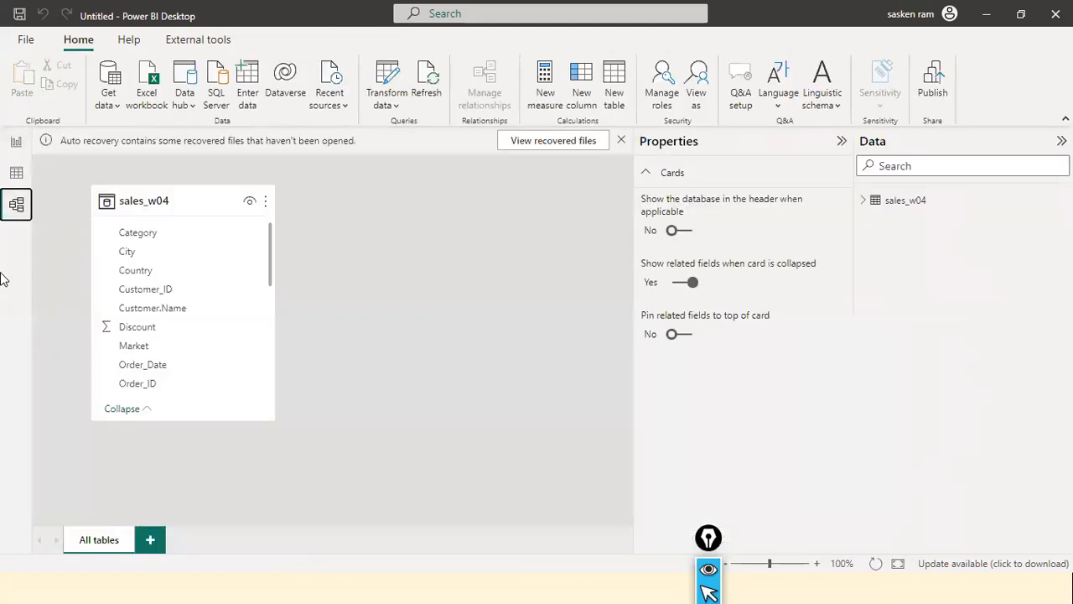
key("ctrl+shift+3")
mouse_move(16, 270)
left_mouse_down()
mouse_move(39, 214)
mouse_move(16, 213)
left_mouse_up()
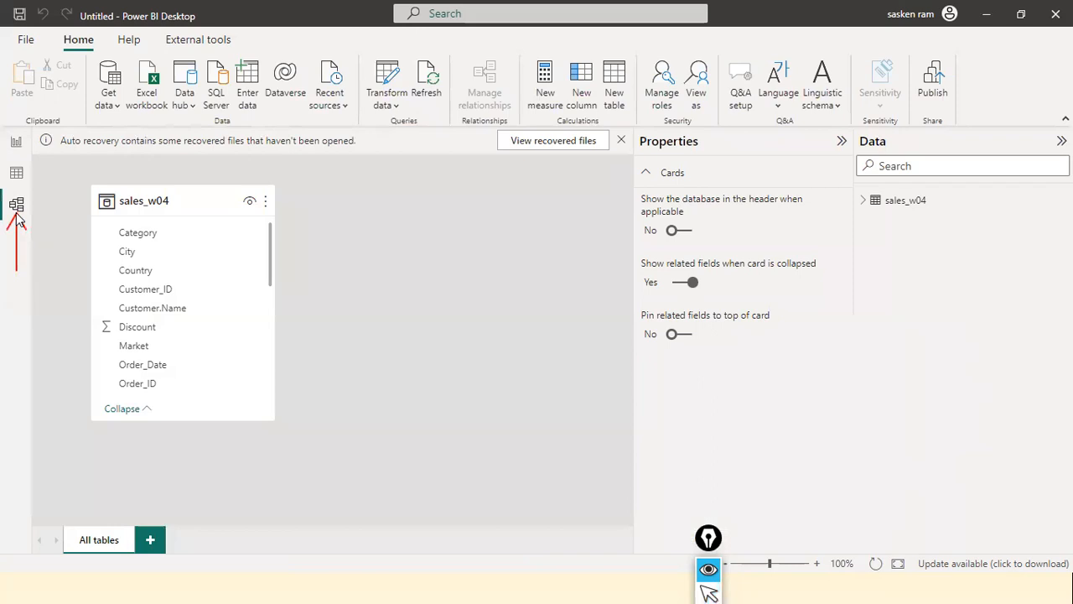
key("ctrl+shift+1")
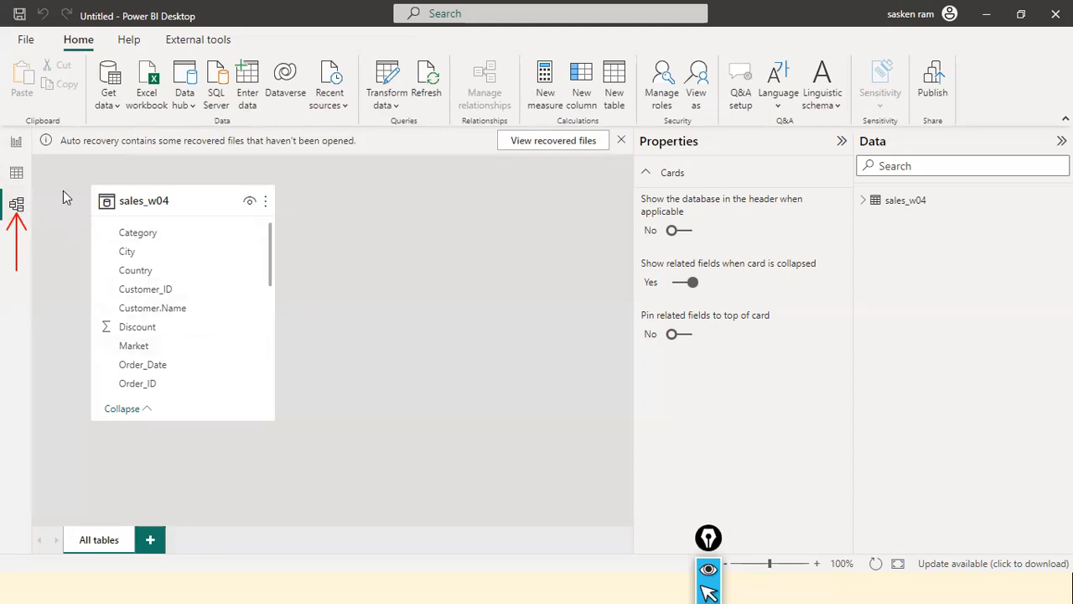
Compare Data view with Report view, finish in Report view, and collapse the field list of the sales_w04 table
left_click(16, 177)
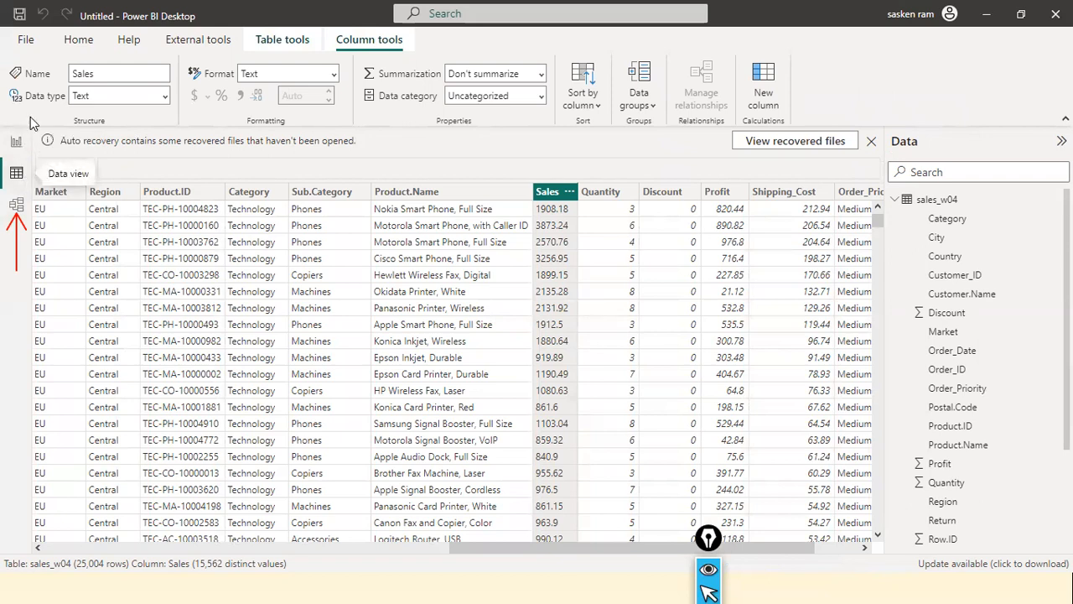
left_click(16, 143)
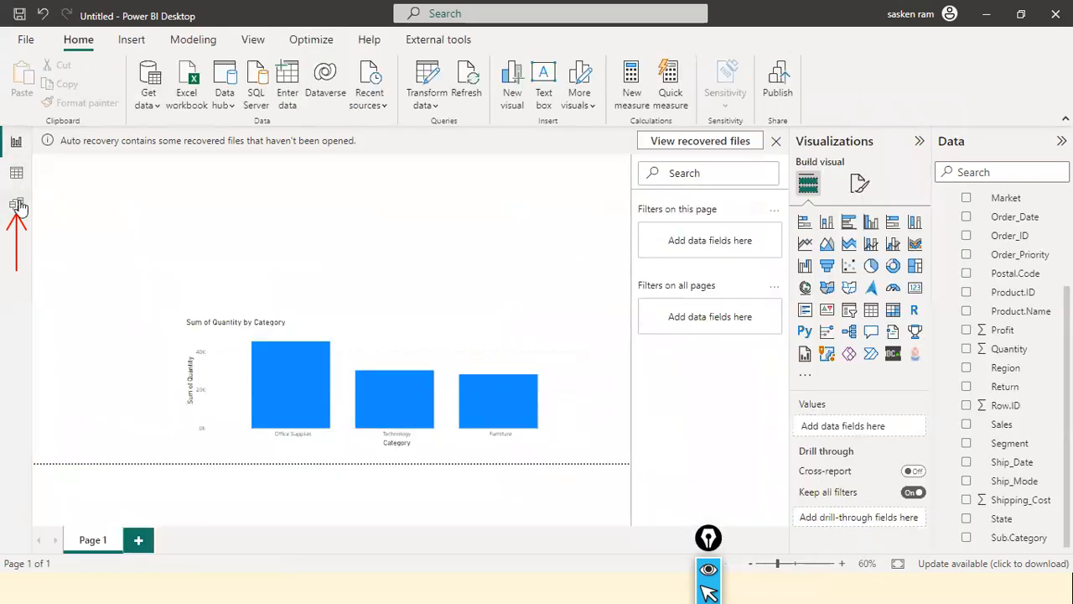
left_click(16, 172)
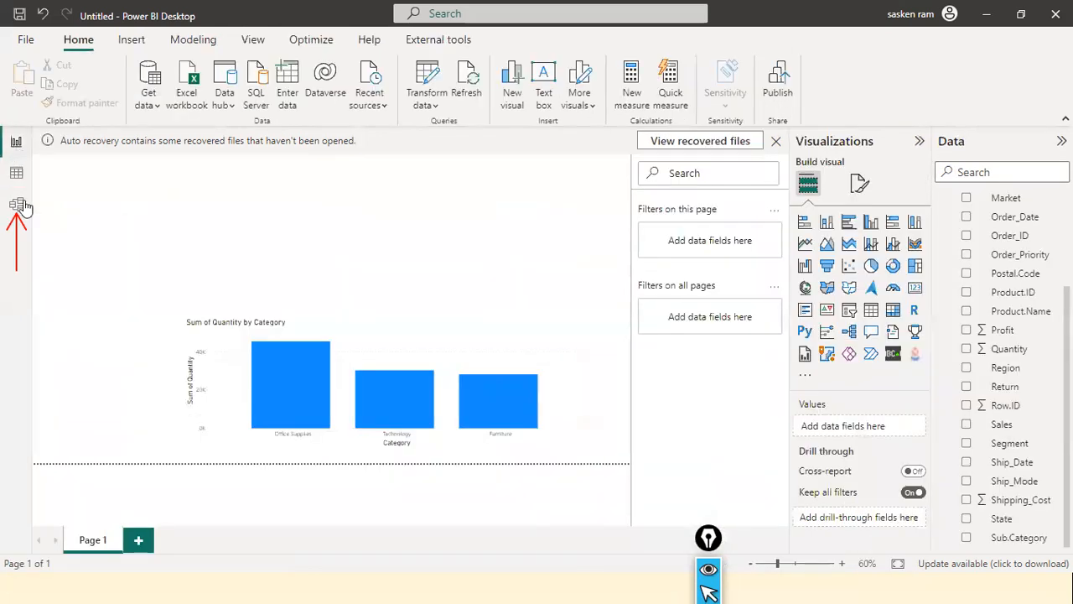
left_click(16, 141)
scroll(1006, 252, "up", 3)
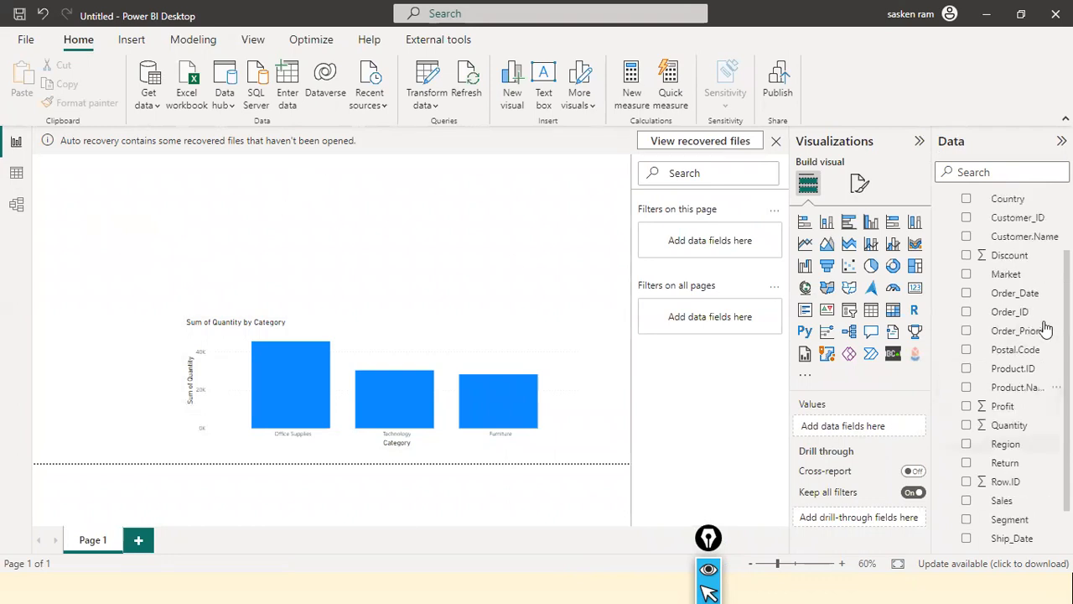
left_click(940, 202)
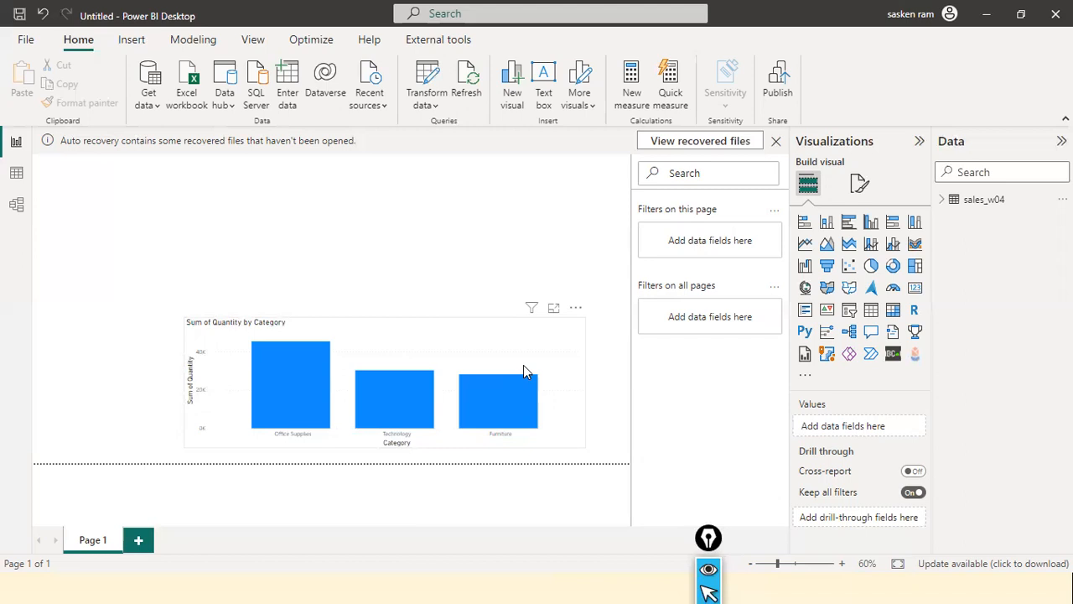
Handwrite "CSV Files" and "Comma Separated Values" in red above the column chart
key("ctrl+shift+3")
mouse_move(292, 188)
left_mouse_down()
mouse_move(293, 207)
mouse_move(338, 181)
mouse_move(372, 190)
mouse_move(402, 173)
mouse_move(397, 199)
mouse_move(432, 190)
mouse_move(430, 164)
left_mouse_up()
left_click_drag(334, 238, 419, 245)
mouse_move(455, 242)
left_mouse_down()
mouse_move(479, 249)
mouse_move(534, 213)
mouse_move(562, 220)
mouse_move(572, 203)
left_mouse_up()
mouse_move(438, 268)
left_mouse_down()
mouse_move(484, 280)
mouse_move(545, 267)
left_mouse_up()
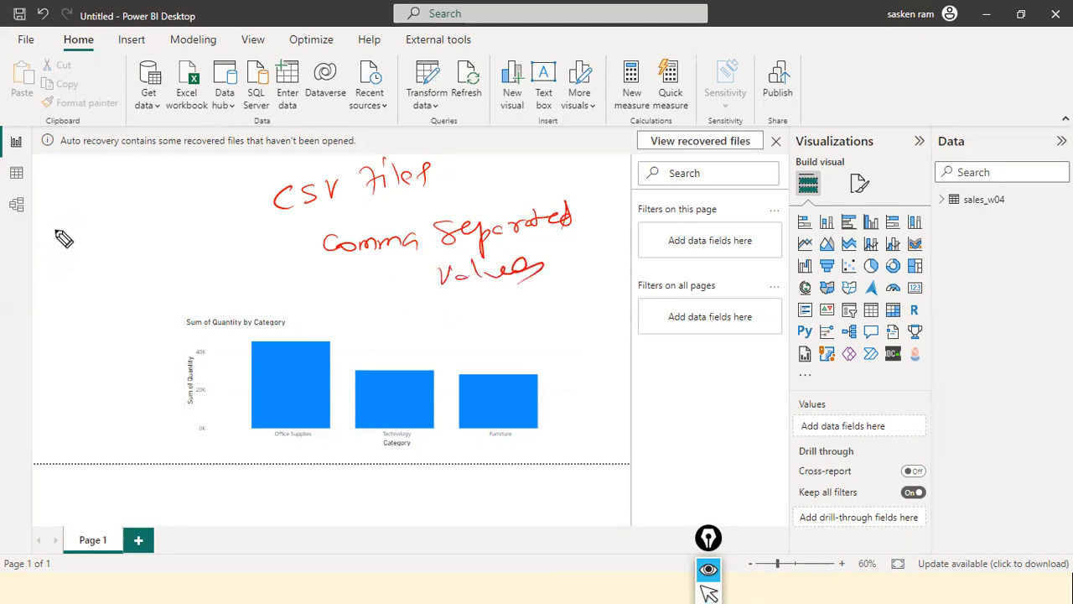
Handwrite a sample employee row under empid and ename, add and circle comma separators, and label them as delimiter or separator
mouse_move(57, 243)
left_mouse_down()
mouse_move(130, 244)
mouse_move(179, 220)
left_mouse_up()
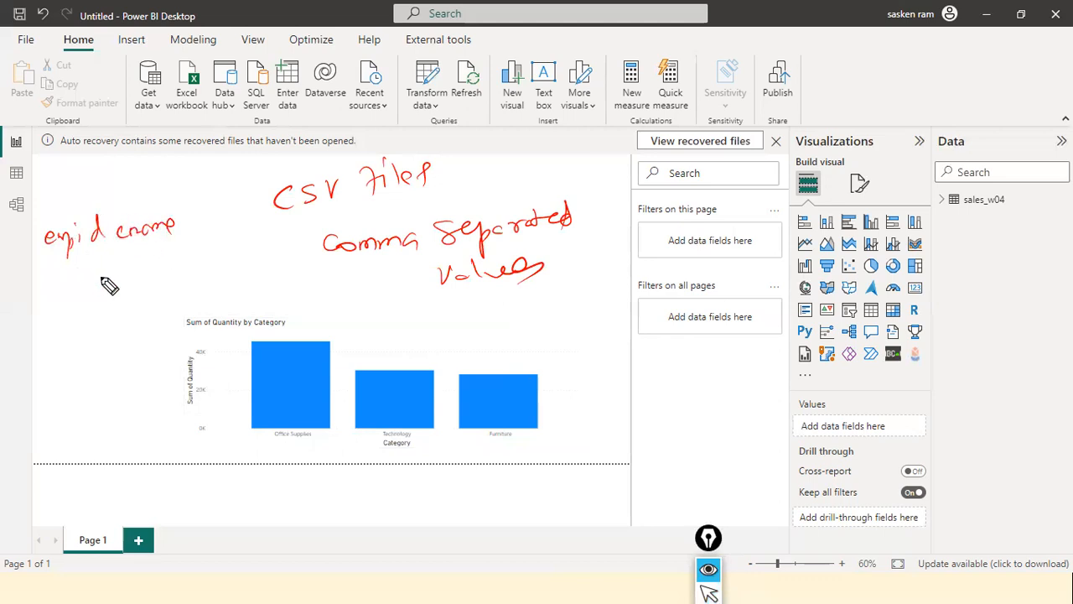
mouse_move(67, 263)
left_mouse_down()
mouse_move(70, 277)
mouse_move(81, 264)
mouse_move(106, 274)
mouse_move(155, 251)
mouse_move(197, 249)
left_mouse_up()
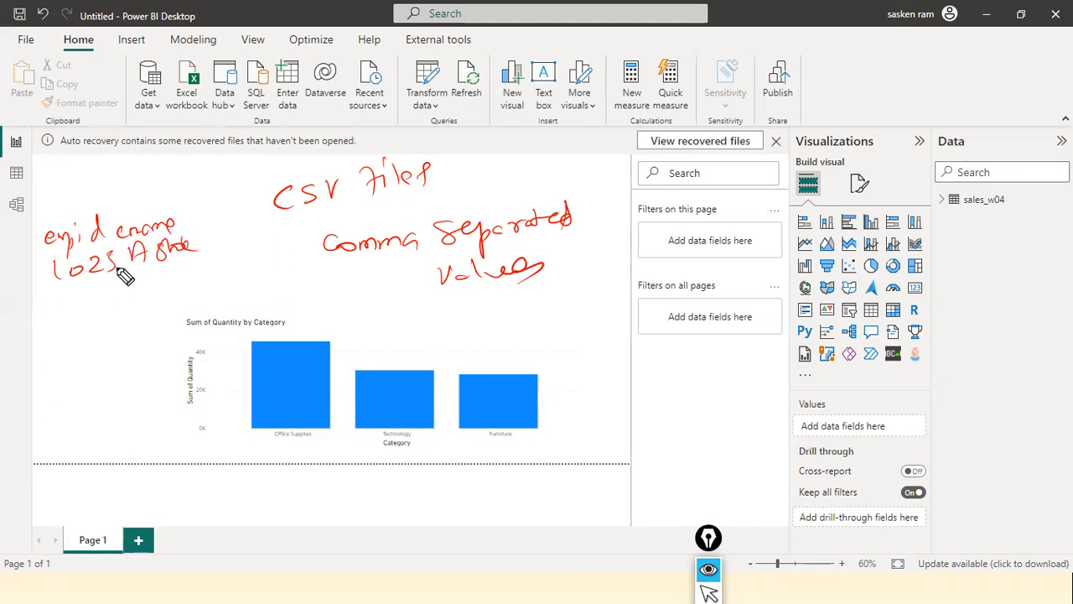
left_click_drag(110, 232, 109, 272)
left_click_drag(141, 270, 186, 262)
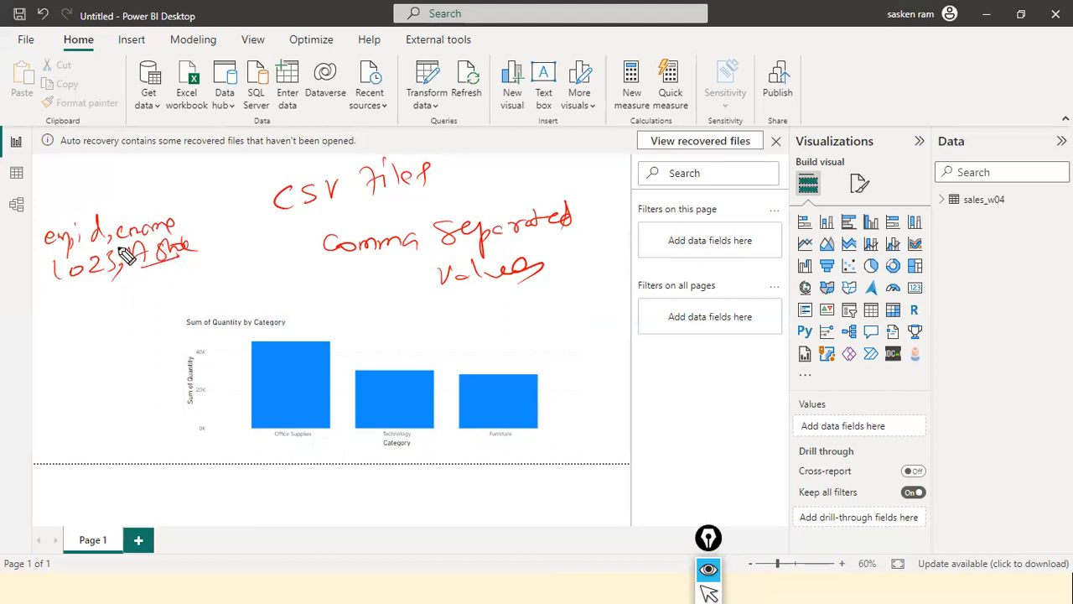
mouse_move(109, 232)
left_mouse_down()
mouse_move(109, 272)
mouse_move(130, 270)
left_mouse_up()
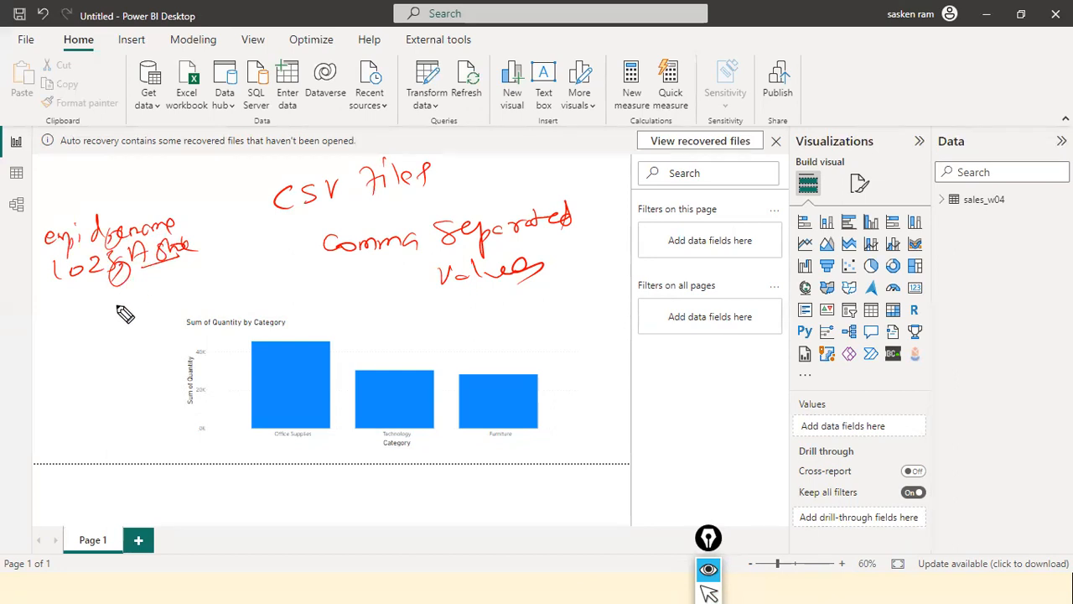
mouse_move(122, 282)
left_mouse_down()
mouse_move(244, 277)
mouse_move(230, 299)
mouse_move(304, 275)
mouse_move(272, 259)
mouse_move(267, 271)
mouse_move(280, 263)
mouse_move(276, 273)
mouse_move(189, 271)
left_mouse_up()
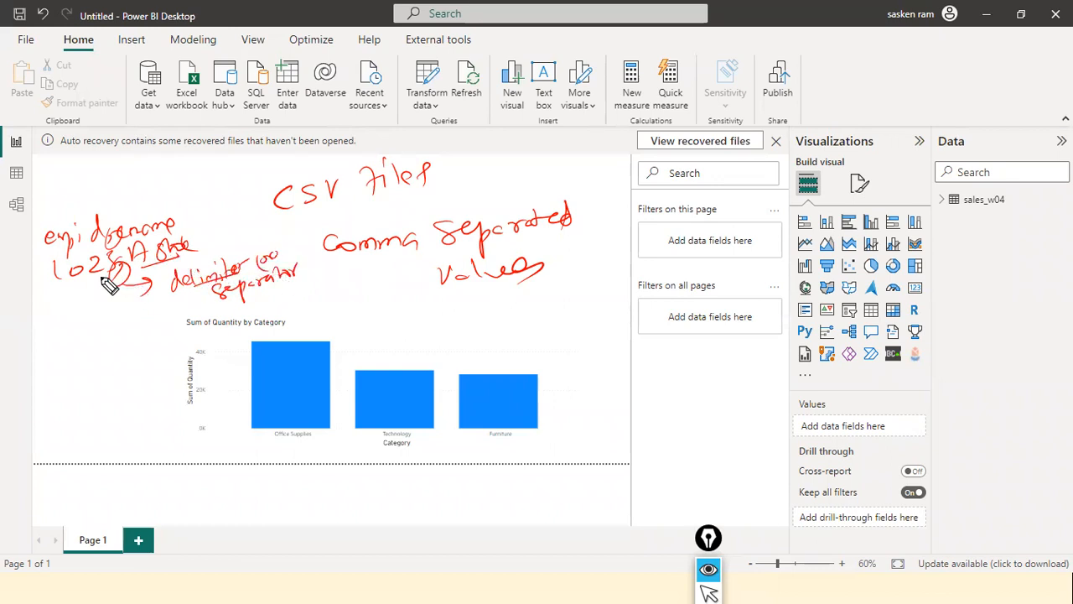
Write sales_w04.csv with its extension circled, note xls below it, and link it to the CSV heading and its meaning with red strokes
mouse_move(256, 178)
left_mouse_down()
mouse_move(478, 302)
mouse_move(514, 294)
left_mouse_up()
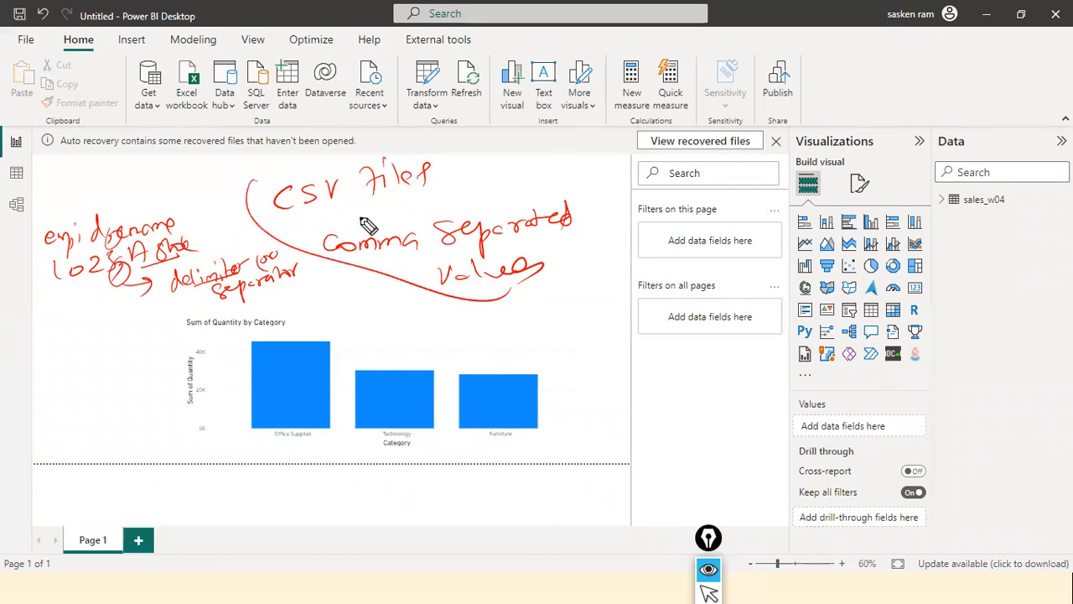
mouse_move(79, 170)
left_mouse_down()
mouse_move(72, 178)
mouse_move(86, 187)
mouse_move(197, 176)
mouse_move(228, 162)
mouse_move(221, 177)
mouse_move(243, 172)
mouse_move(197, 156)
mouse_move(182, 186)
mouse_move(247, 192)
left_mouse_up()
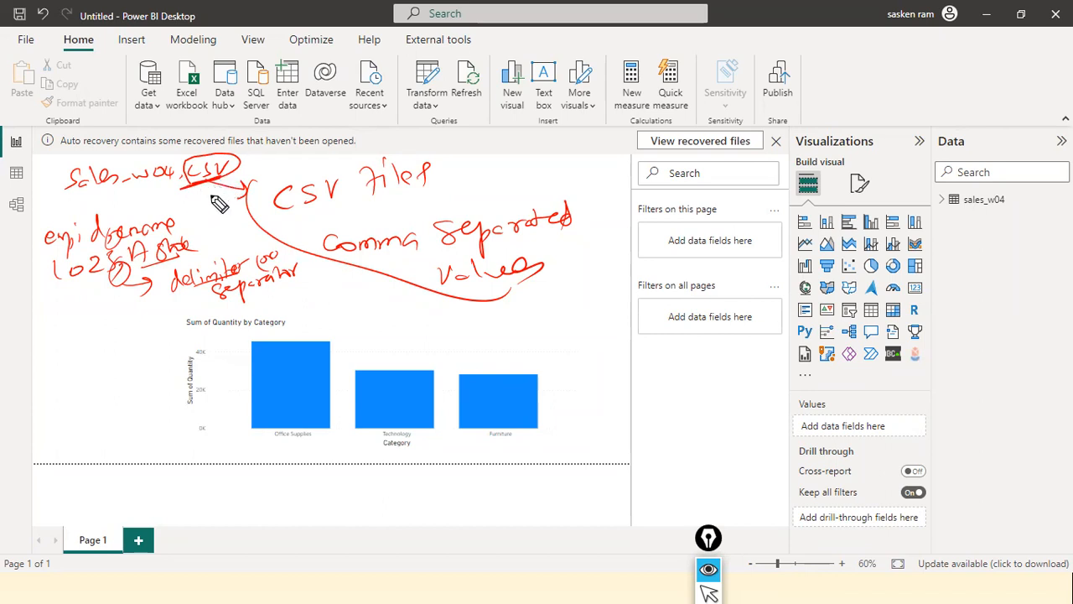
left_click_drag(193, 196, 201, 202)
mouse_move(200, 196)
left_mouse_down()
mouse_move(193, 202)
mouse_move(214, 201)
left_mouse_up()
left_click_drag(313, 207, 346, 220)
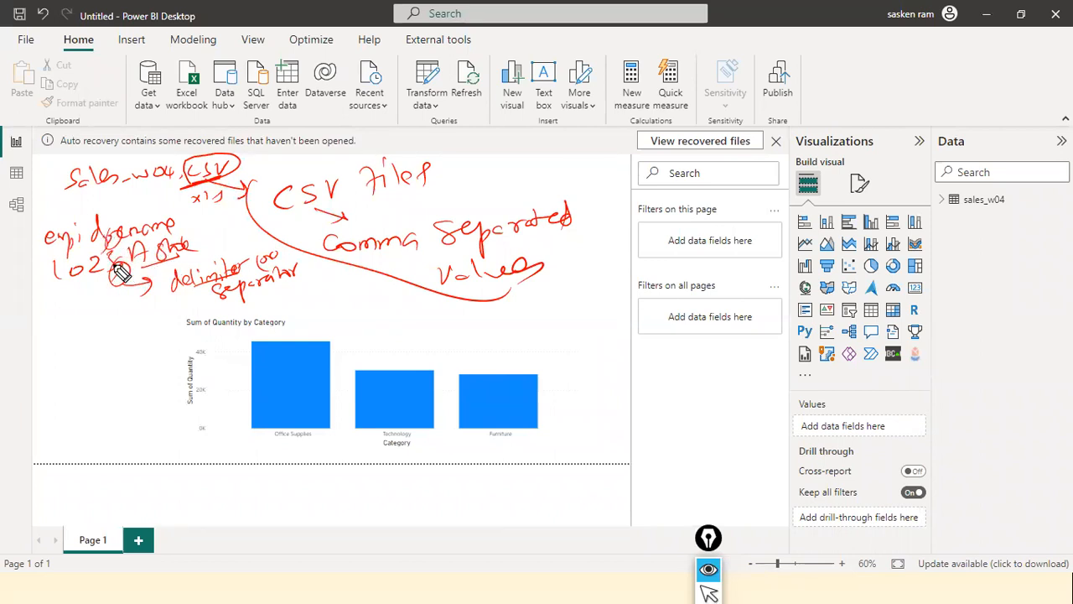
Draw pairs of vertical strokes below the sample row, re-mark its separator, and clear all red annotations from the screen
mouse_move(119, 316)
left_mouse_down()
mouse_move(120, 333)
mouse_move(131, 333)
mouse_move(126, 385)
left_mouse_up()
left_click(124, 362)
left_click_drag(130, 356, 131, 387)
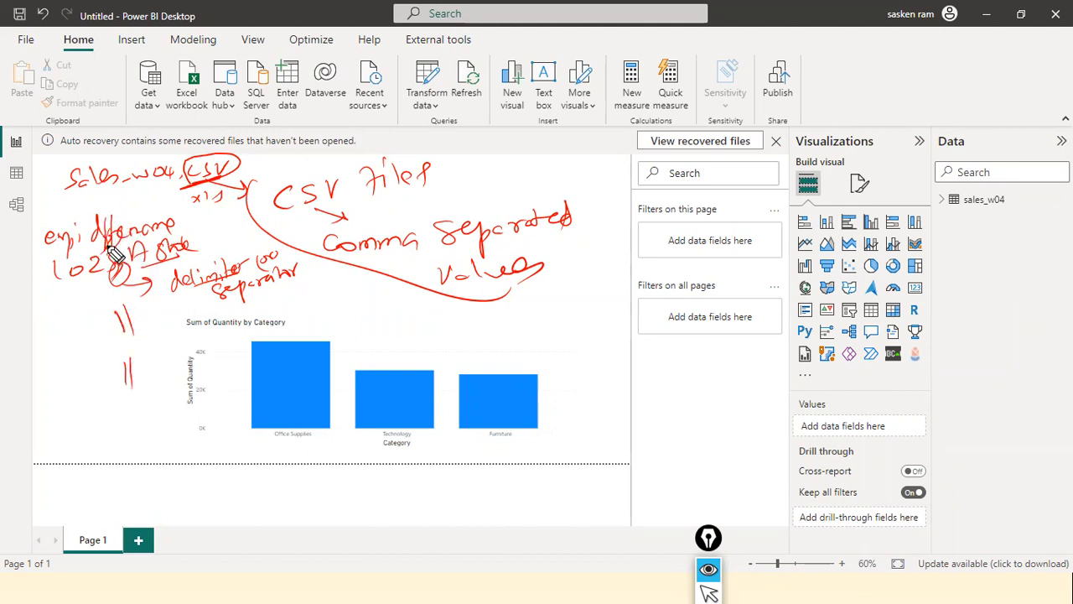
mouse_move(120, 262)
left_mouse_down()
mouse_move(117, 280)
mouse_move(126, 276)
left_mouse_up()
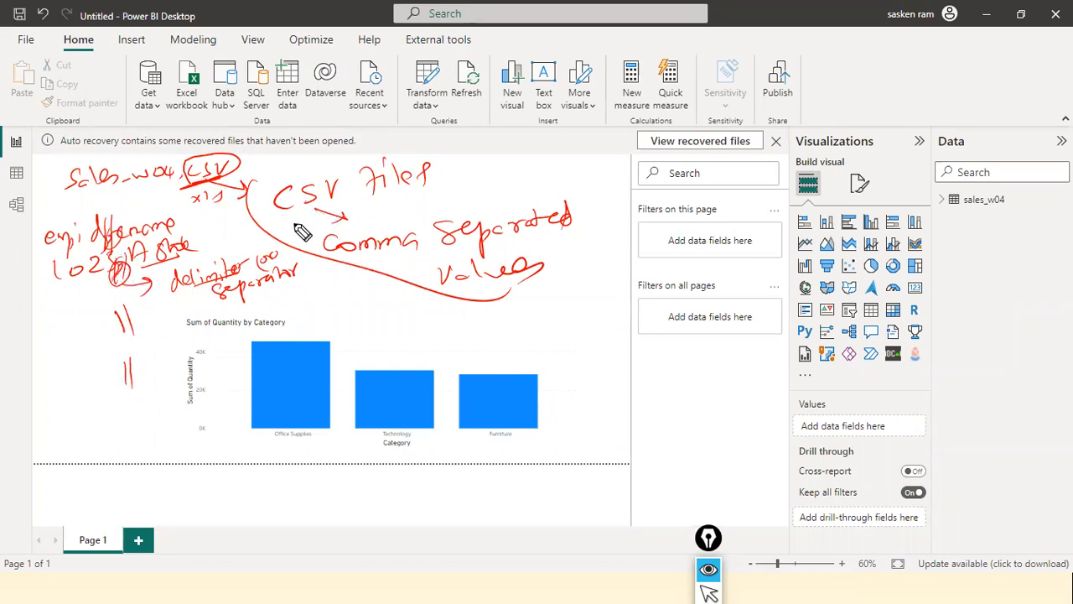
left_click_drag(149, 322, 151, 352)
key("ctrl+shift+7")
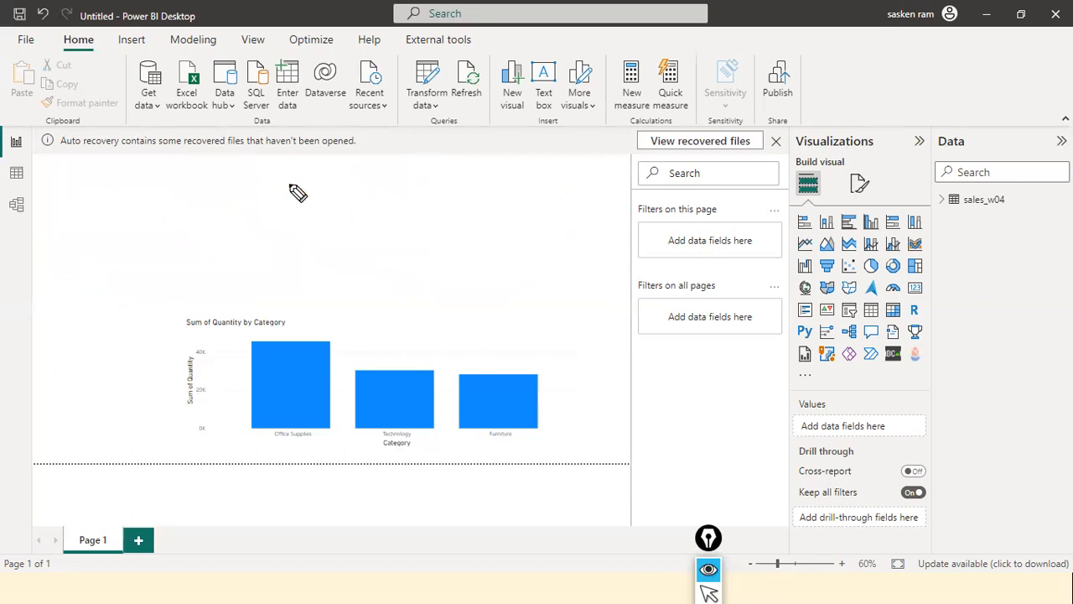
key("ctrl+shift+2")
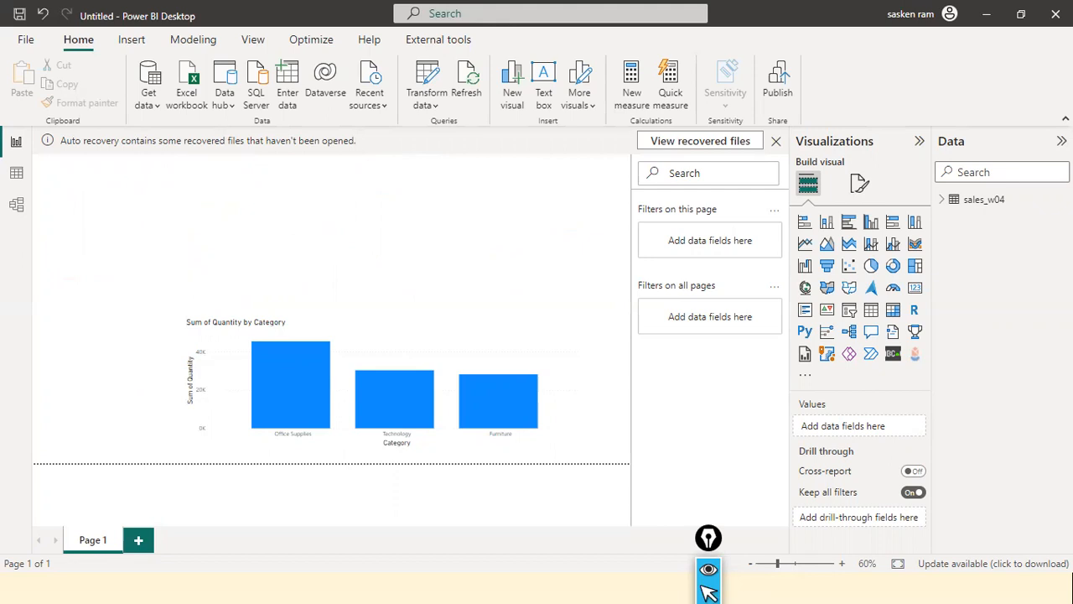
Review the common data sources offered for import, including Excel workbook, and close the list without choosing one
key("ctrl+shift+3")
key("ctrl+shift+2")
left_click(152, 112)
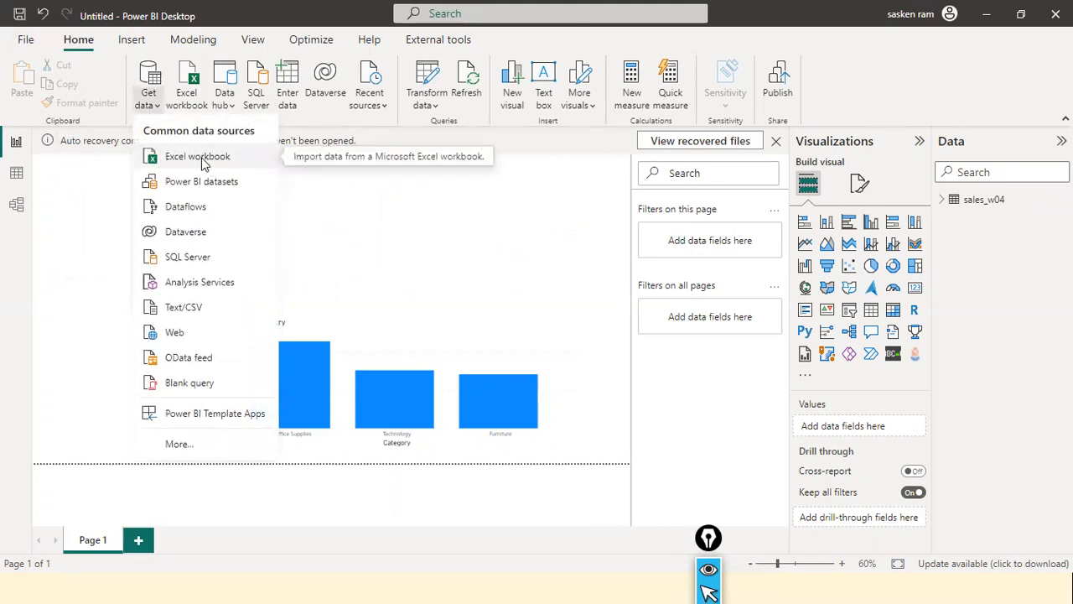
left_click(364, 246)
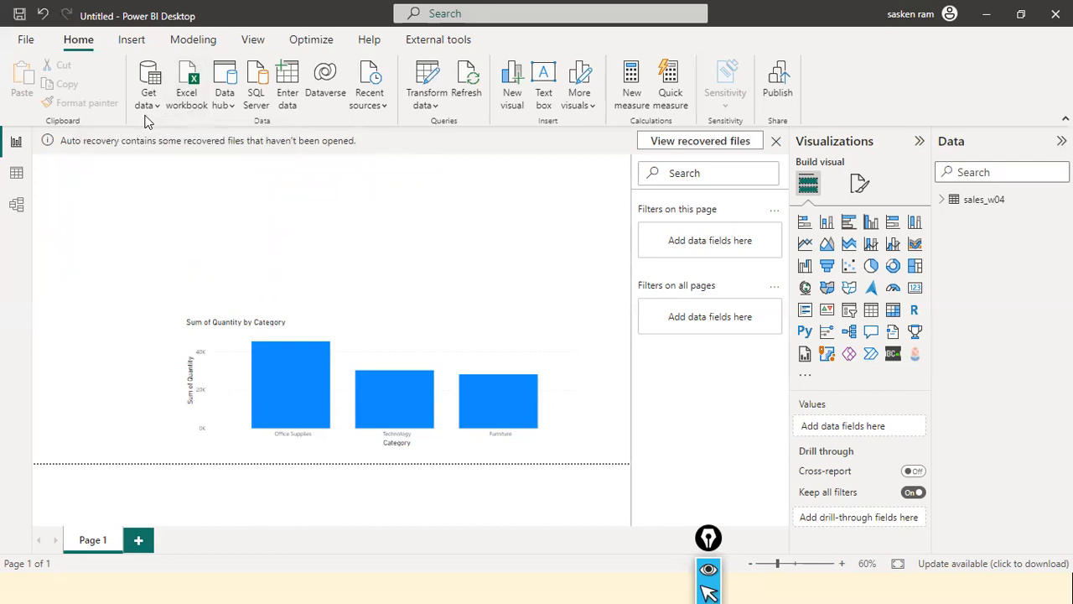
Choose DimCustomer.xls from the dat1 folder as an Excel workbook data source
left_click(187, 88)
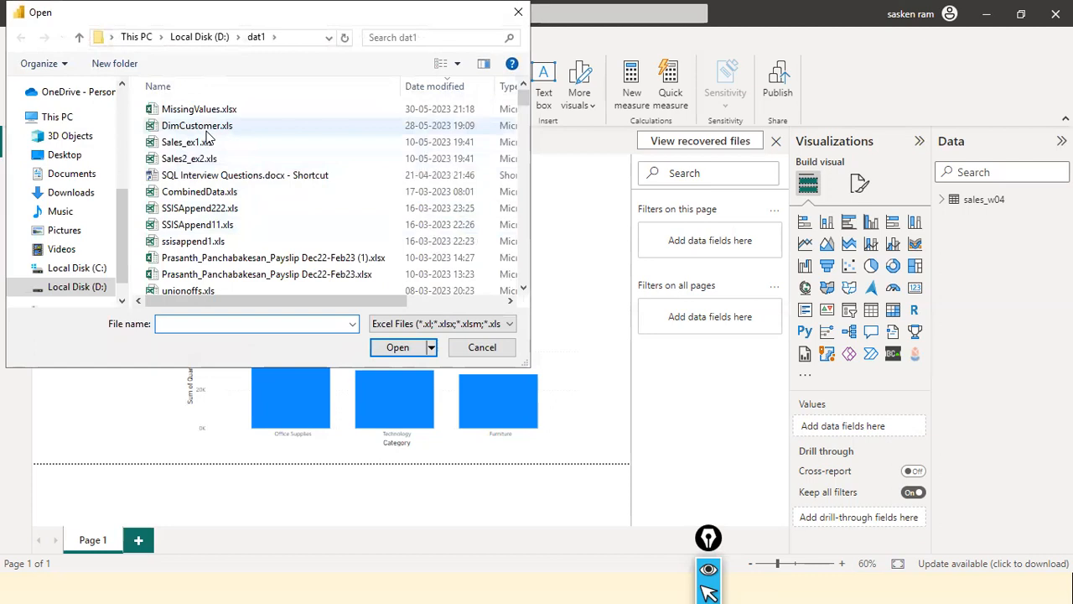
double_click(201, 127)
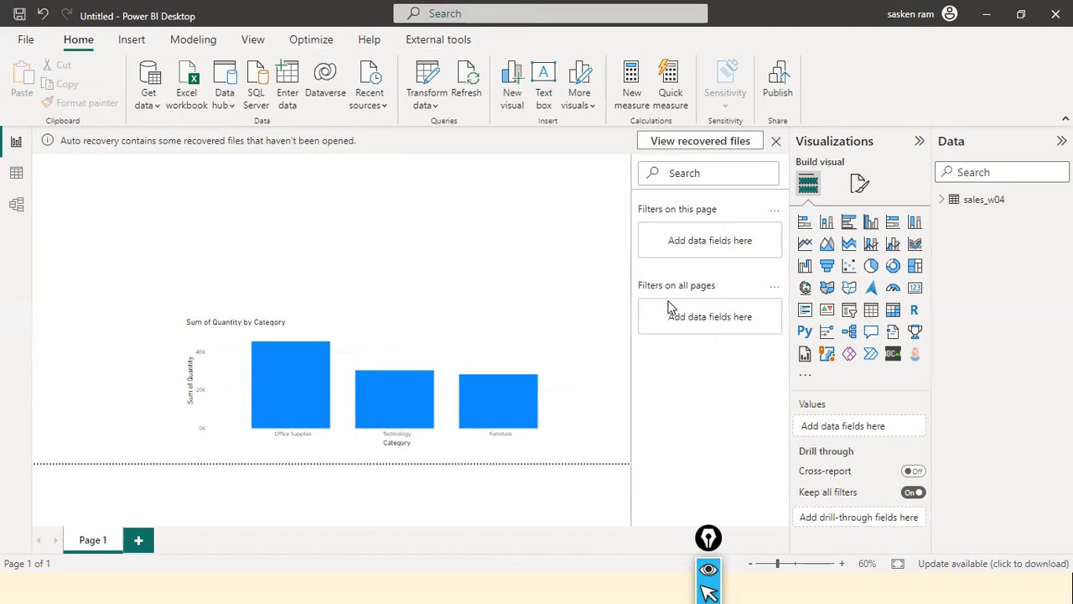
Switch to File Explorer and open the dat1 folder on Local Disk (D:)
key("alt+Tab")
key("alt+Tab")
key("alt+Tab")
key("alt+Tab")
key("alt+Tab")
key("alt+Tab")
key("alt+Tab")
key("alt+Tab")
key("alt+Tab")
key("alt+Tab")
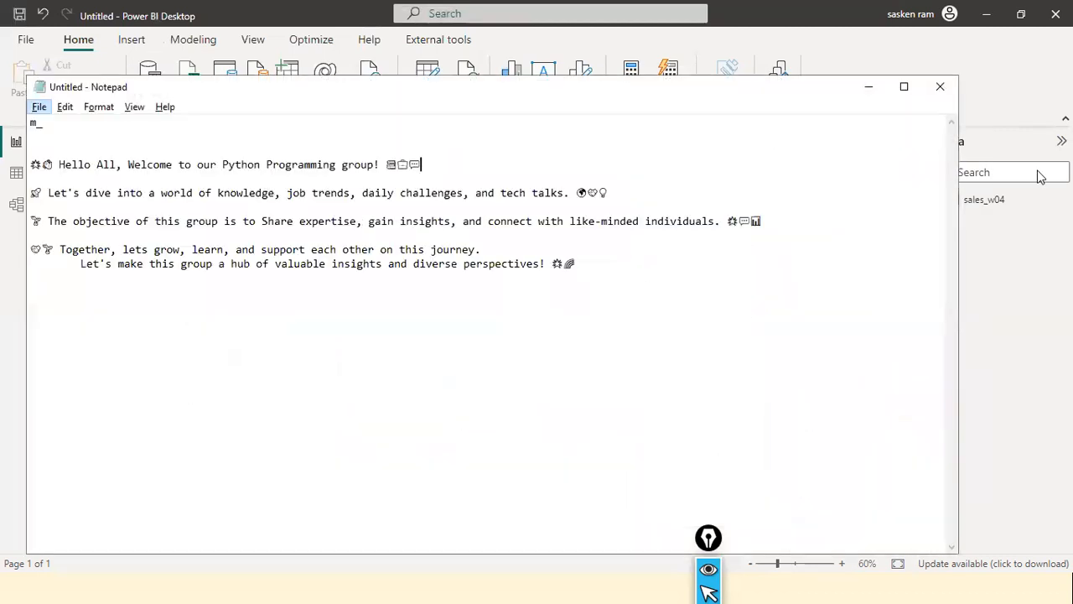
key("alt+Tab")
key("alt+Tab")
key("alt+Tab")
key("alt+Tab")
key("alt+Tab")
key("alt+Tab")
key("alt+Tab")
key("alt+Tab")
key("alt+Tab")
key("alt+Tab")
key("alt+Tab")
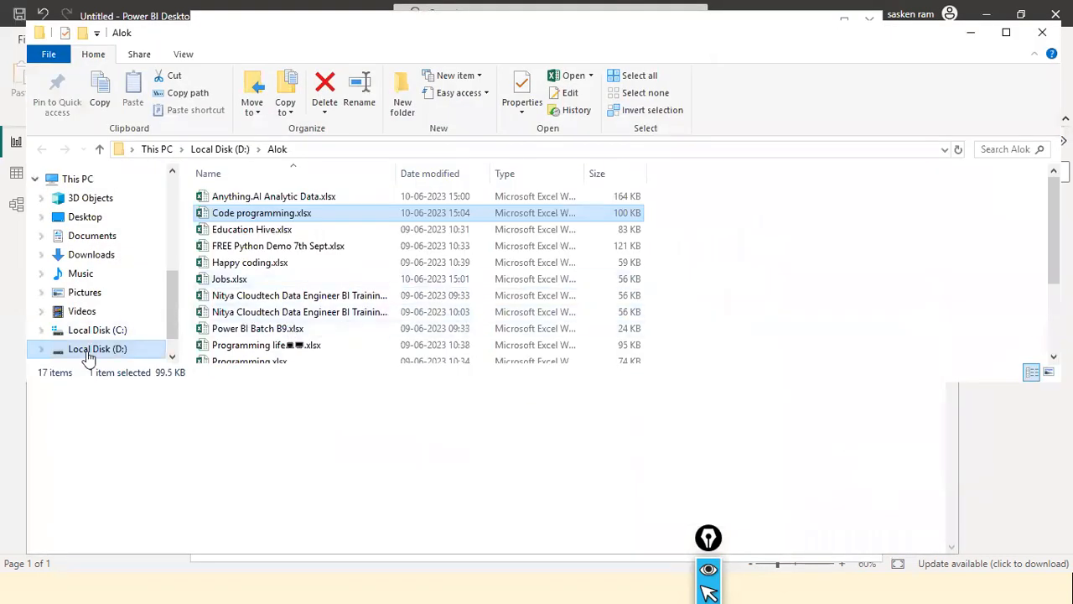
left_click(33, 350)
left_click(265, 309)
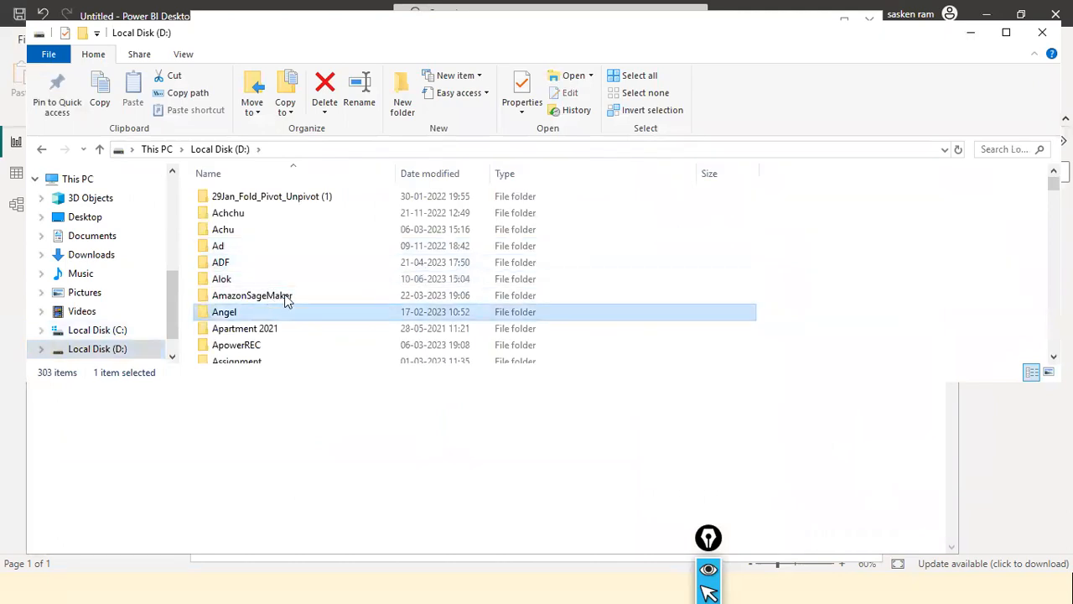
type("dat")
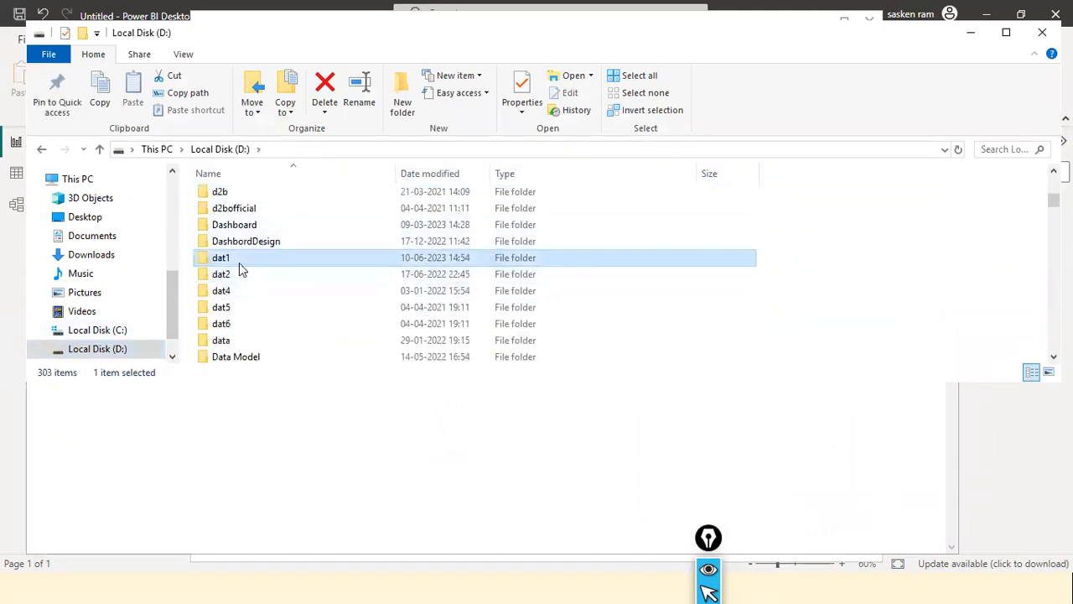
double_click(243, 260)
Open DimCustomer.xls from the dat1 folder in Excel and dismiss the Office activation wizard
left_click(266, 284)
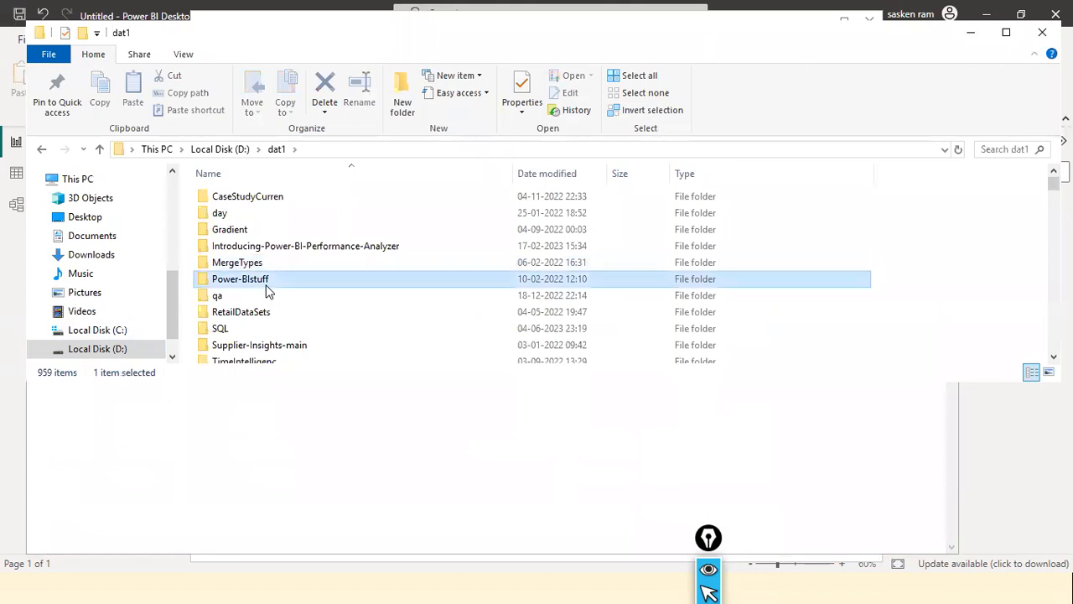
type("d")
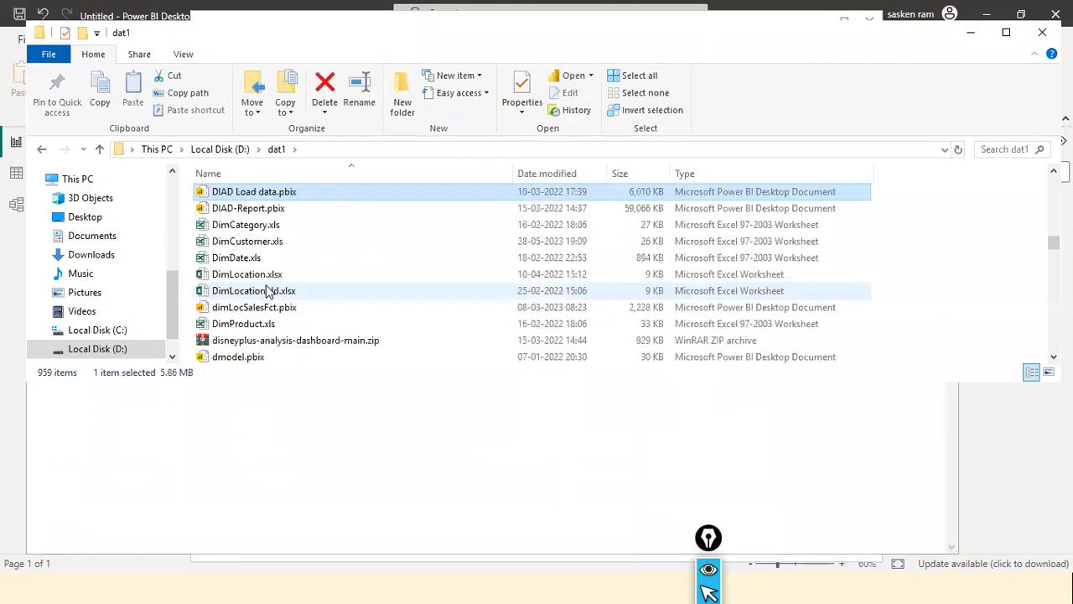
left_click(238, 243)
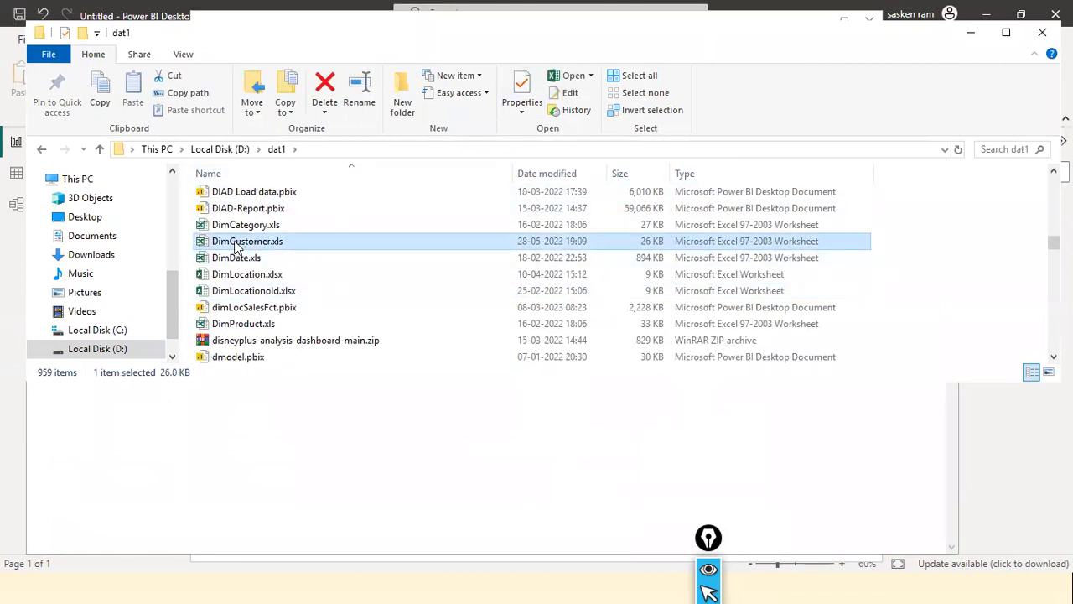
double_click(236, 243)
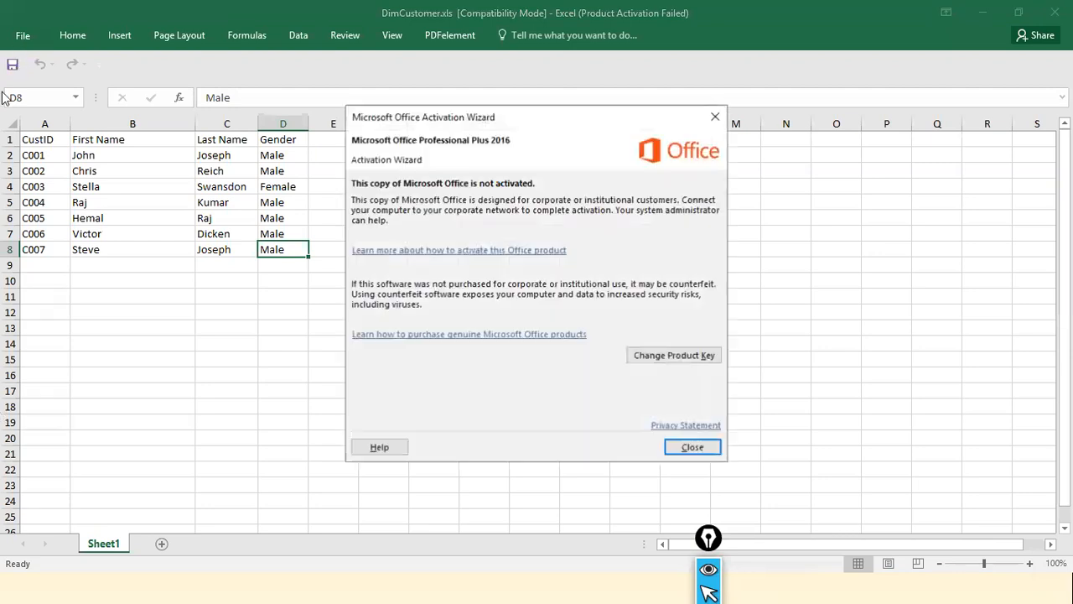
left_click(692, 447)
Show saving a copy of DimCustomer.xls as Excel Workbook (*.xlsx), cancel without saving, and close the workbook
left_click(22, 35)
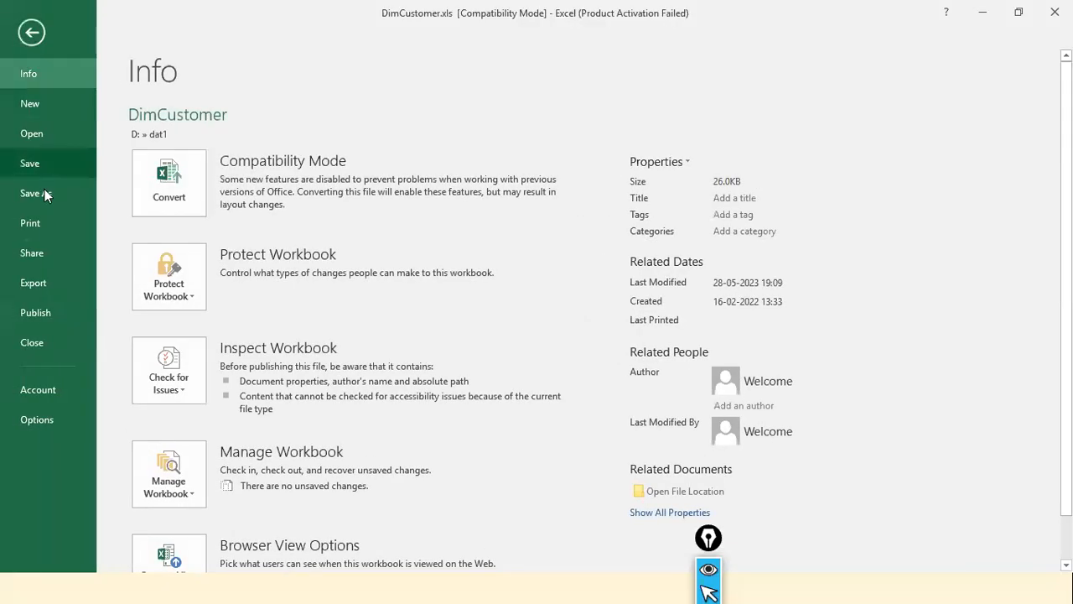
left_click(45, 193)
left_click(178, 251)
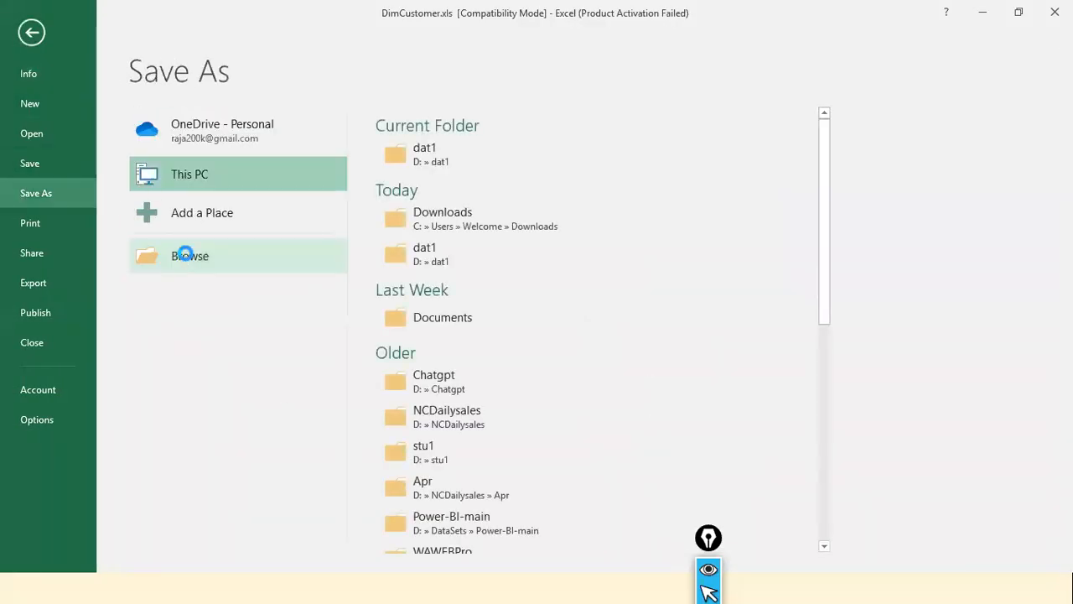
left_click(268, 286)
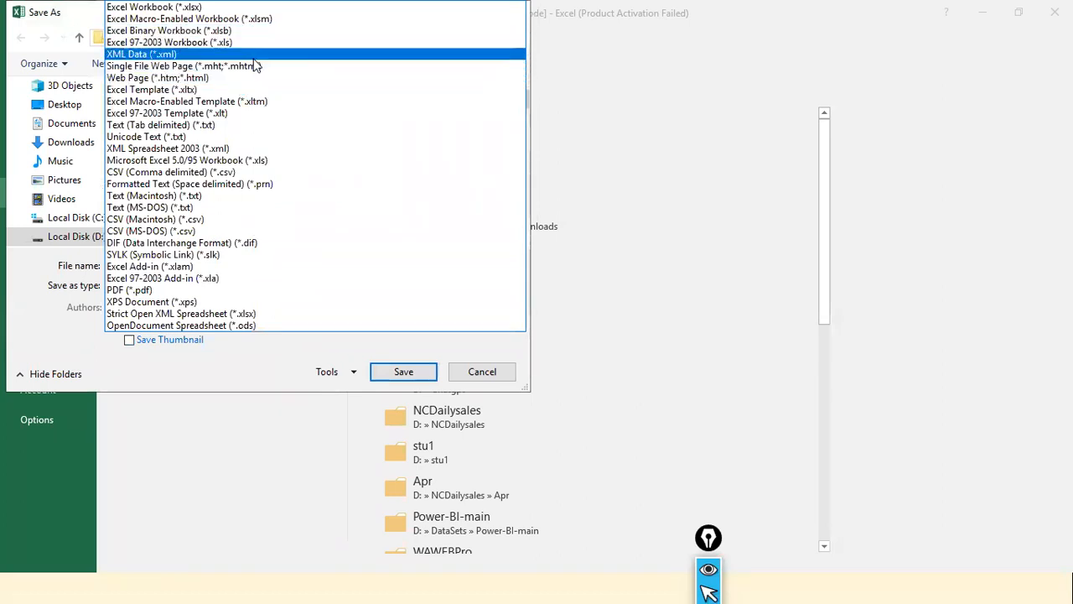
left_click(251, 7)
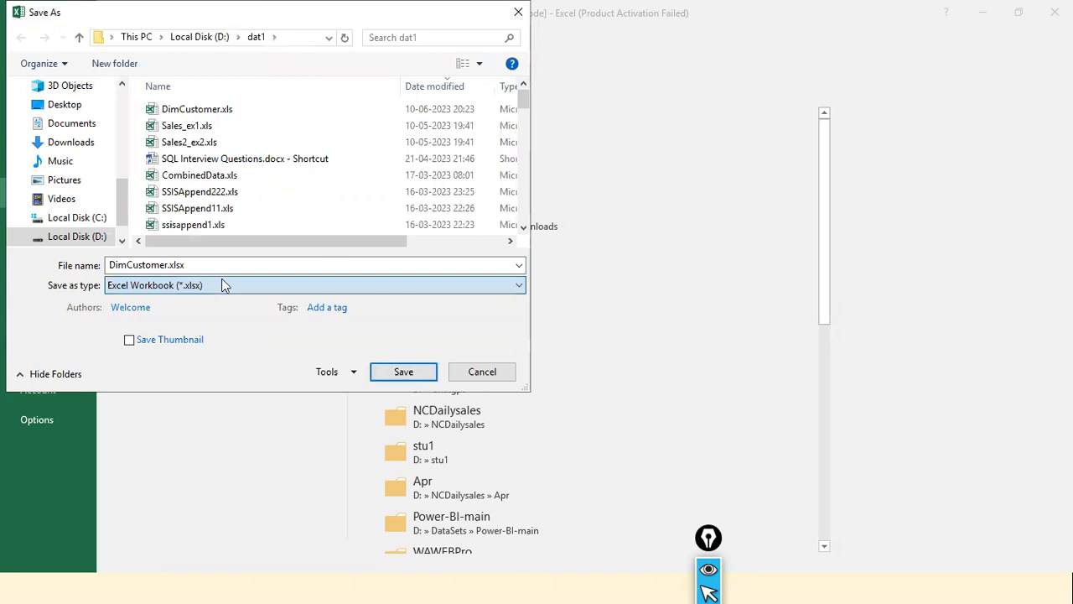
left_click(186, 264)
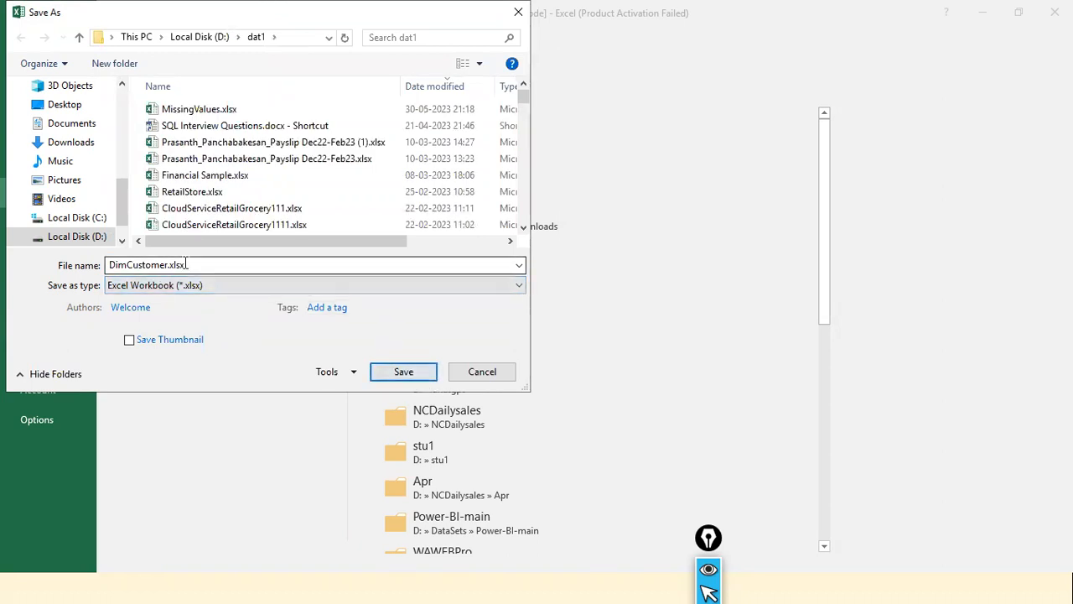
left_click(469, 374)
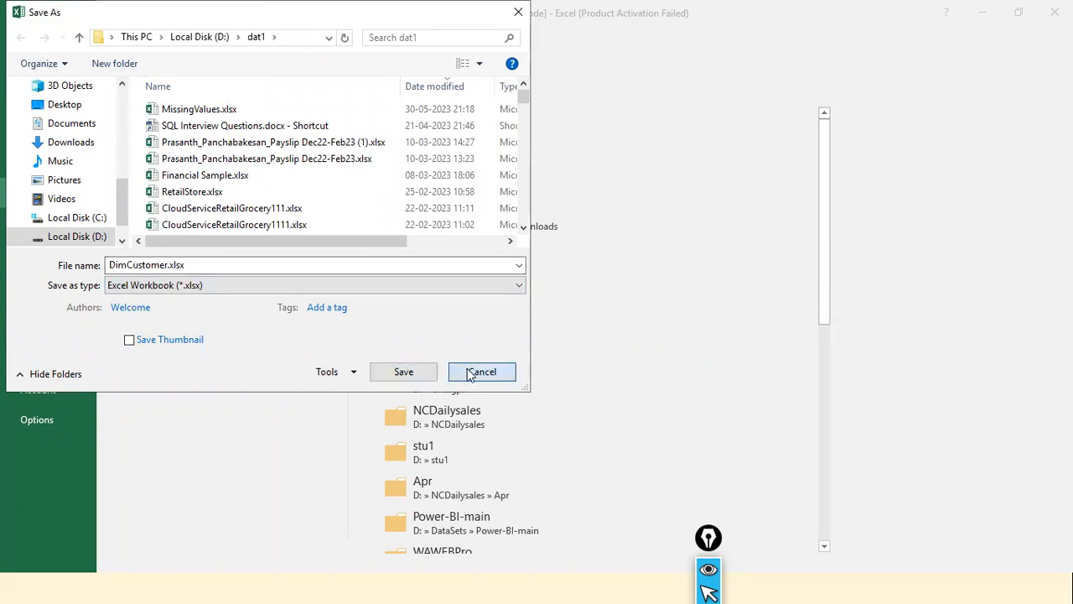
key("Escape")
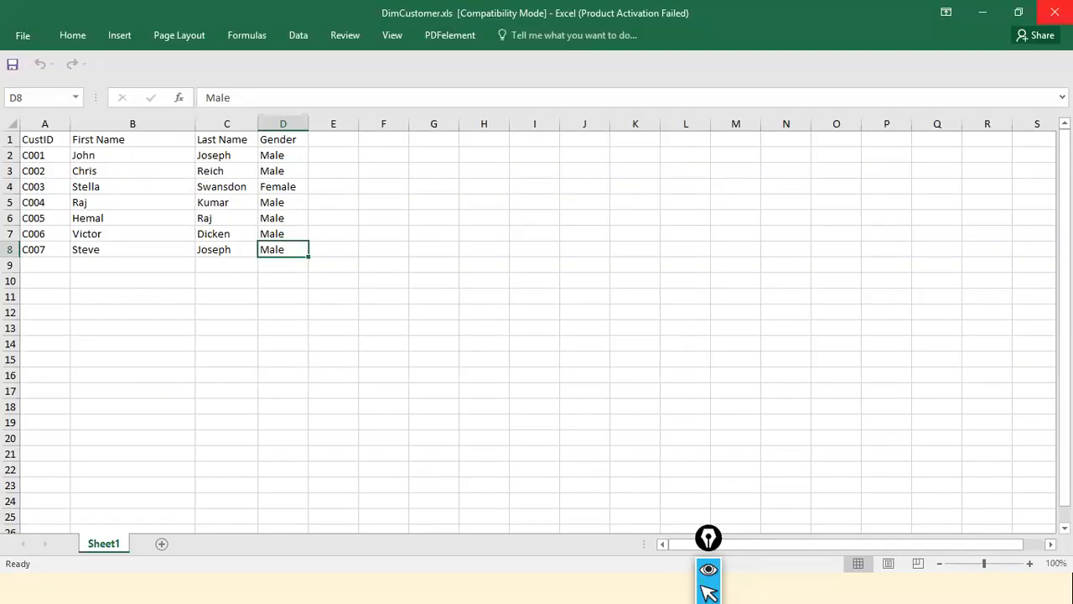
left_click(1055, 12)
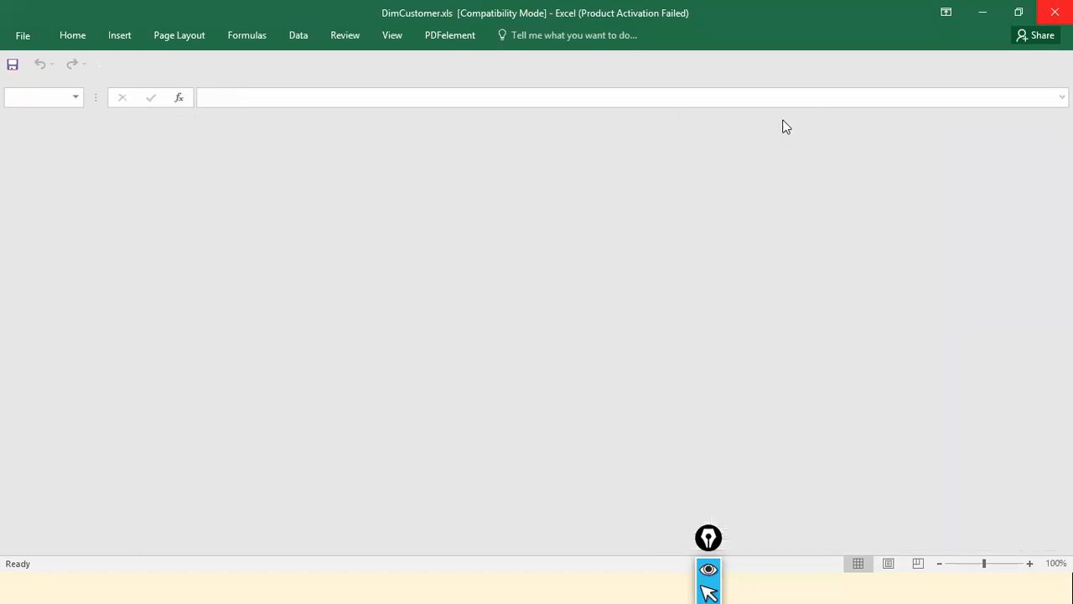
Switch back to Power BI Desktop and select Sheet1 of DimCustomer.xls in the Navigator
key("alt+Tab")
key("alt+Tab")
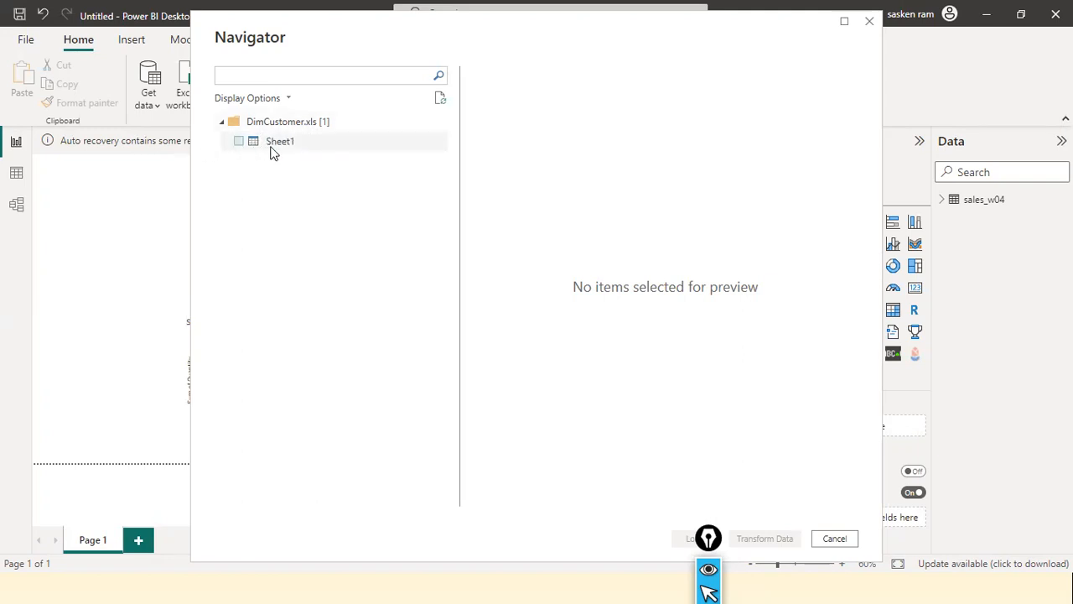
left_click(239, 142)
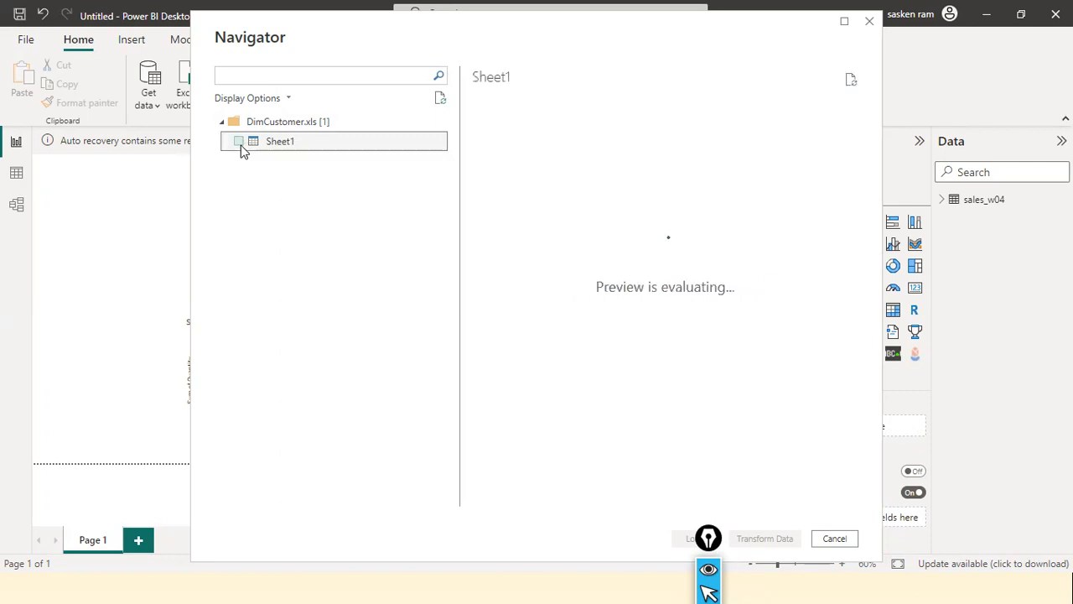
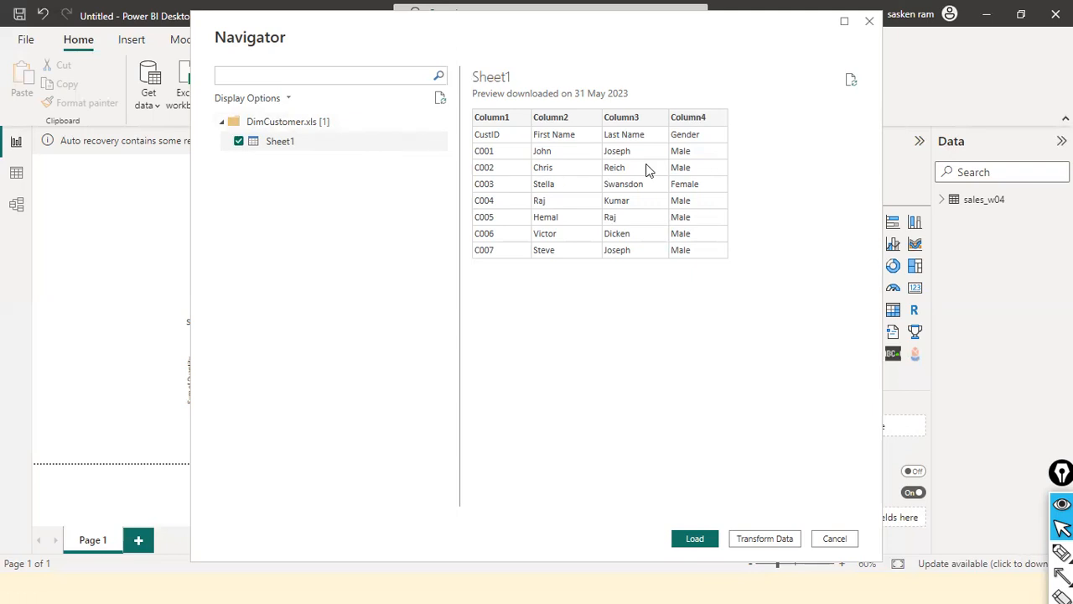
Mark the first data row and the generic column headers in the Sheet1 preview with arrows, and clear the annotations
key("ctrl+shift+a")
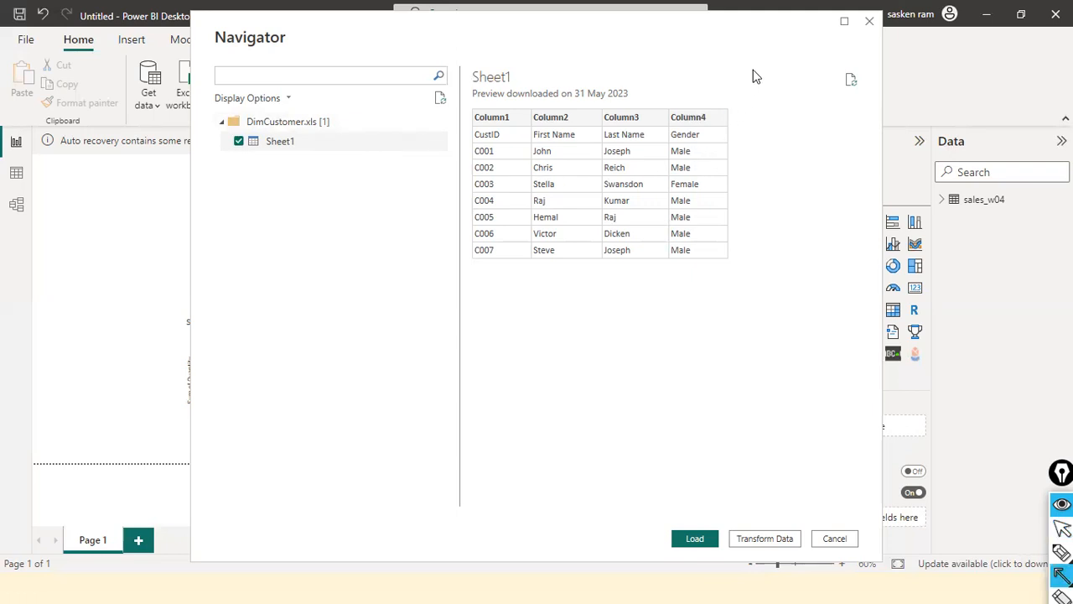
left_click_drag(782, 133, 714, 134)
mouse_move(425, 130)
left_mouse_down()
mouse_move(456, 142)
mouse_move(477, 134)
left_mouse_up()
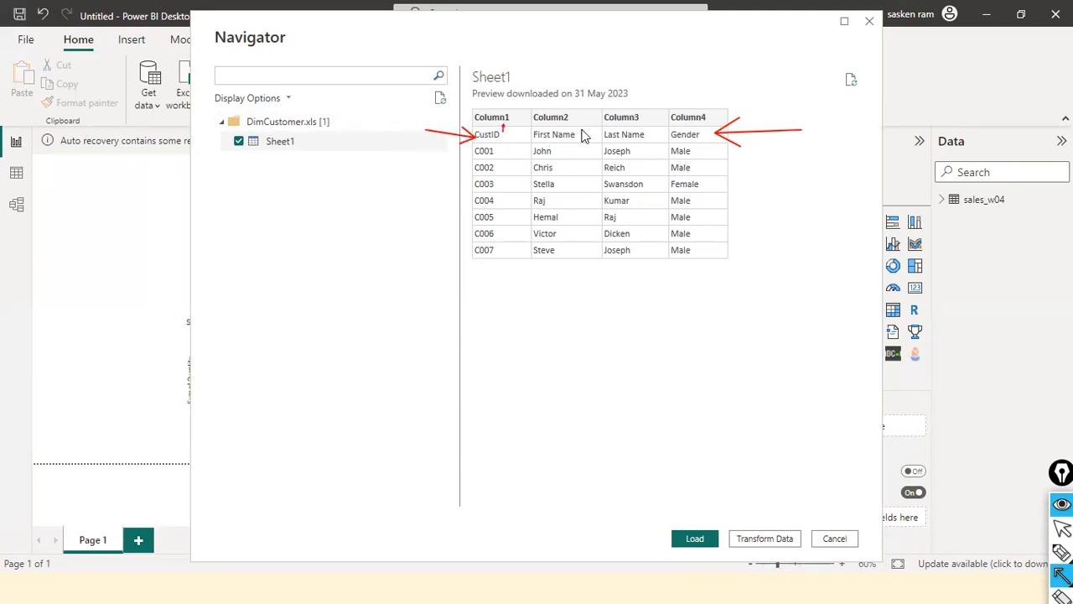
left_click_drag(582, 130, 581, 121)
mouse_move(654, 138)
left_mouse_down()
mouse_move(655, 114)
mouse_move(685, 121)
left_mouse_up()
key("ctrl+shift+7")
key("ctrl+shift+2")
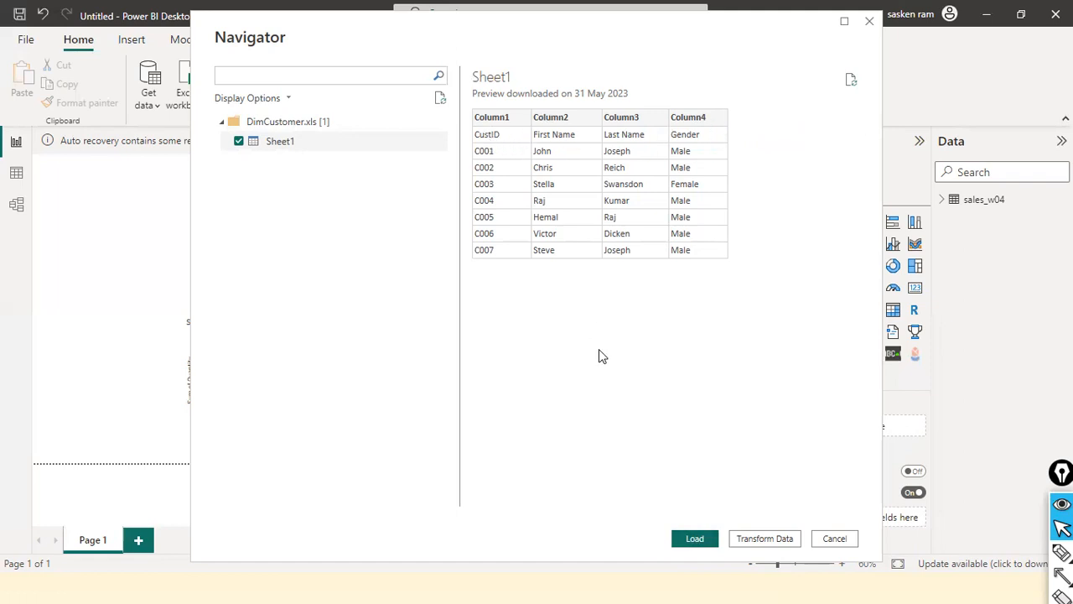
Load Sheet1 with the pending query changes applied, and rename the resulting table DimCustomer
left_click(695, 538)
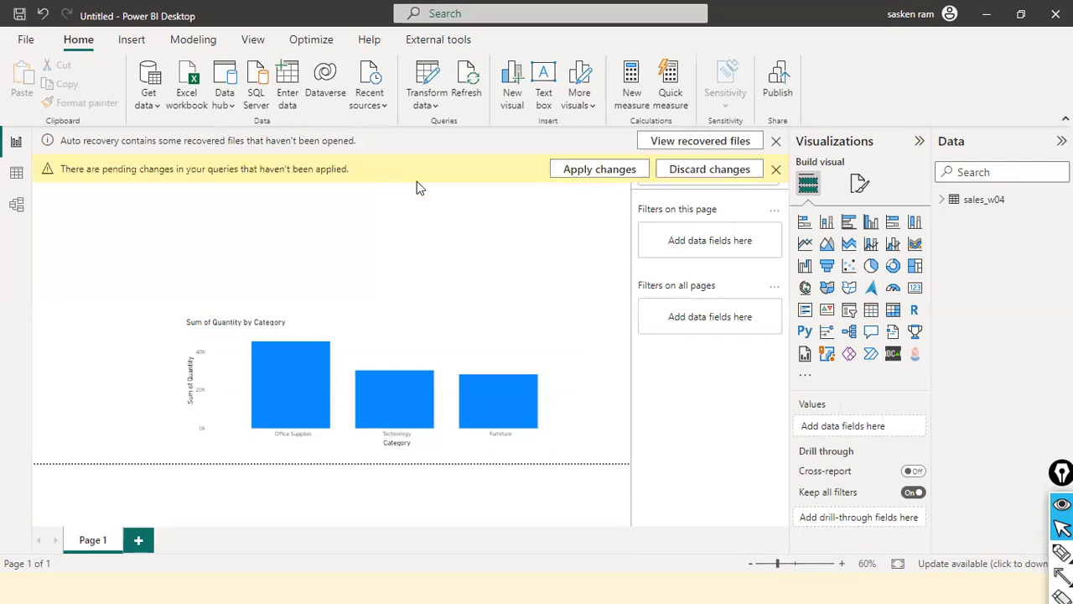
left_click(599, 170)
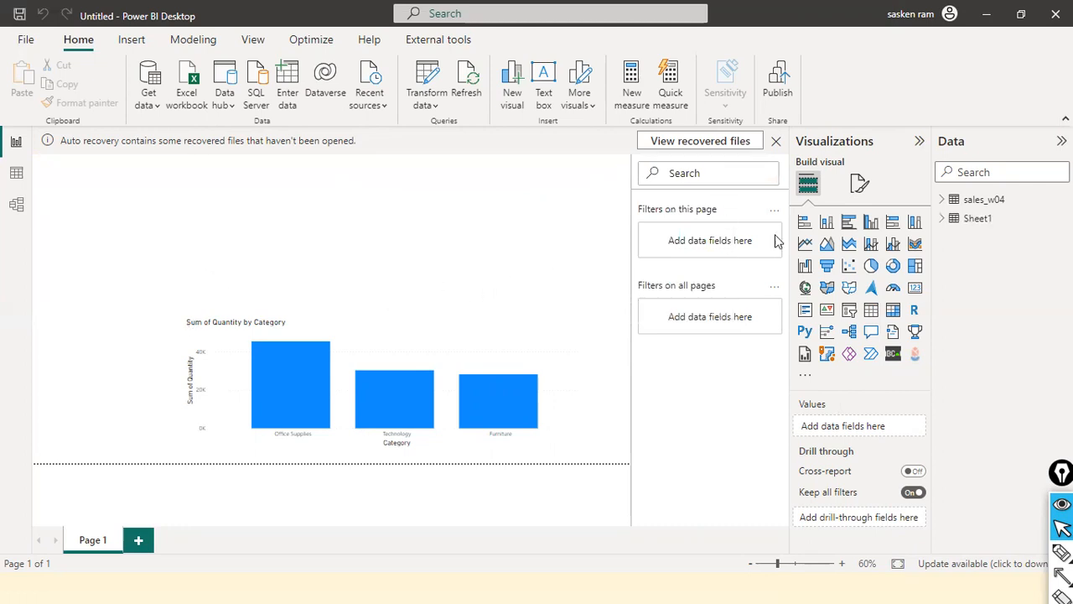
double_click(995, 219)
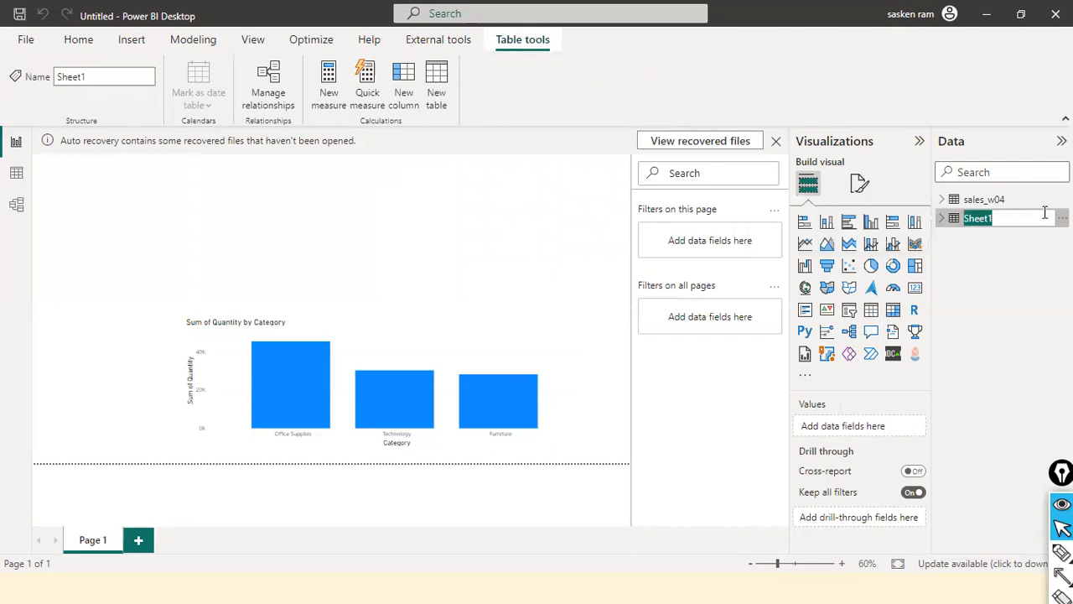
type("d")
key("Return")
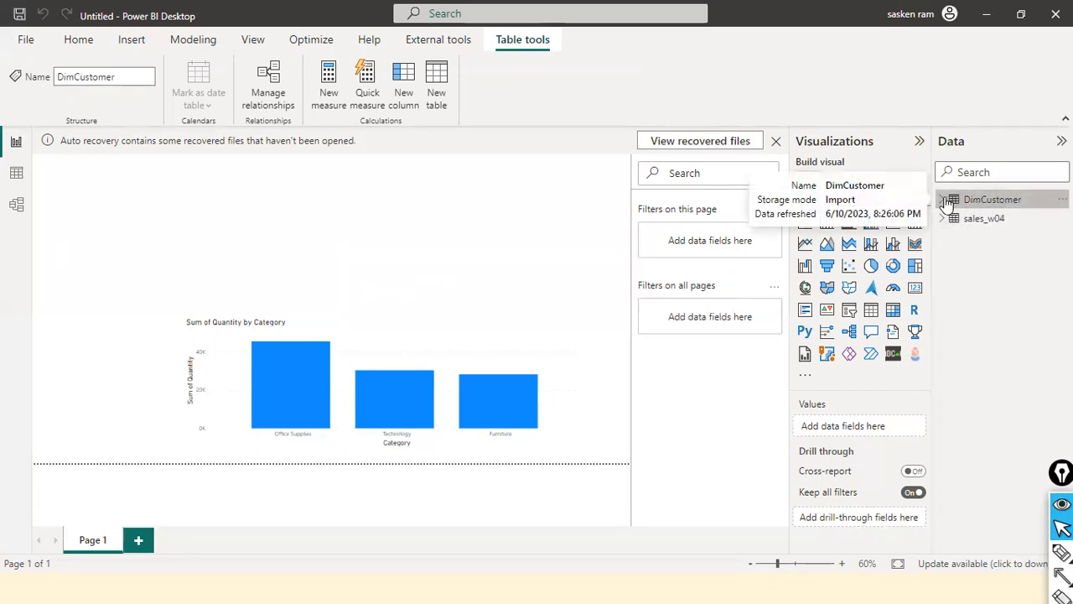
Expand the fields of DimCustomer and sales_w04, and view the DimCustomer rows in the table view
left_click(954, 203)
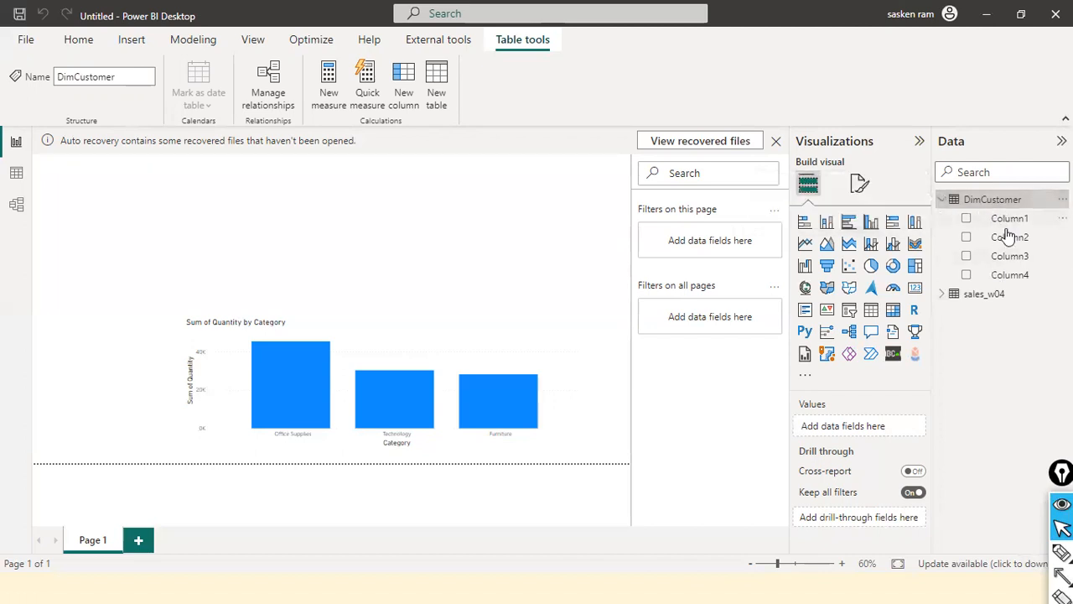
left_click(943, 297)
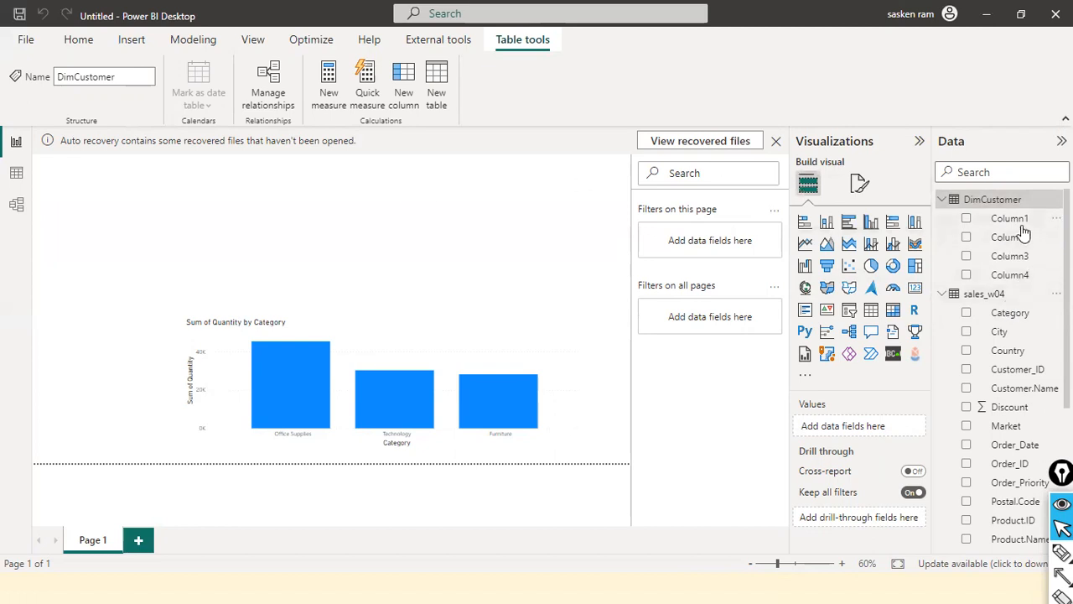
left_click(17, 174)
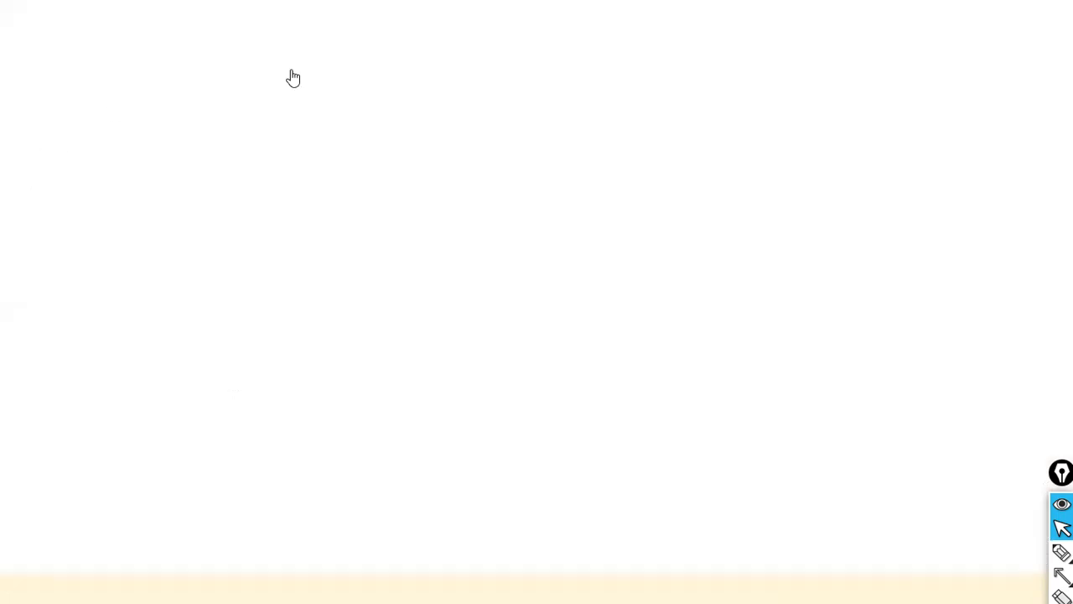
left_click(947, 201)
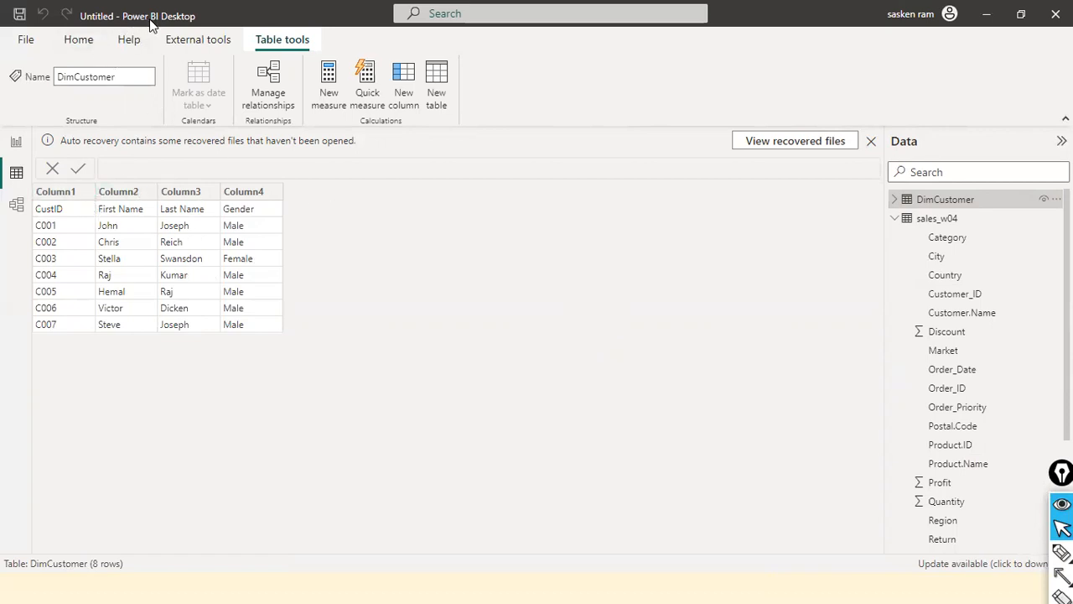
Open the Power Query Editor for transforming the loaded data
left_click(83, 45)
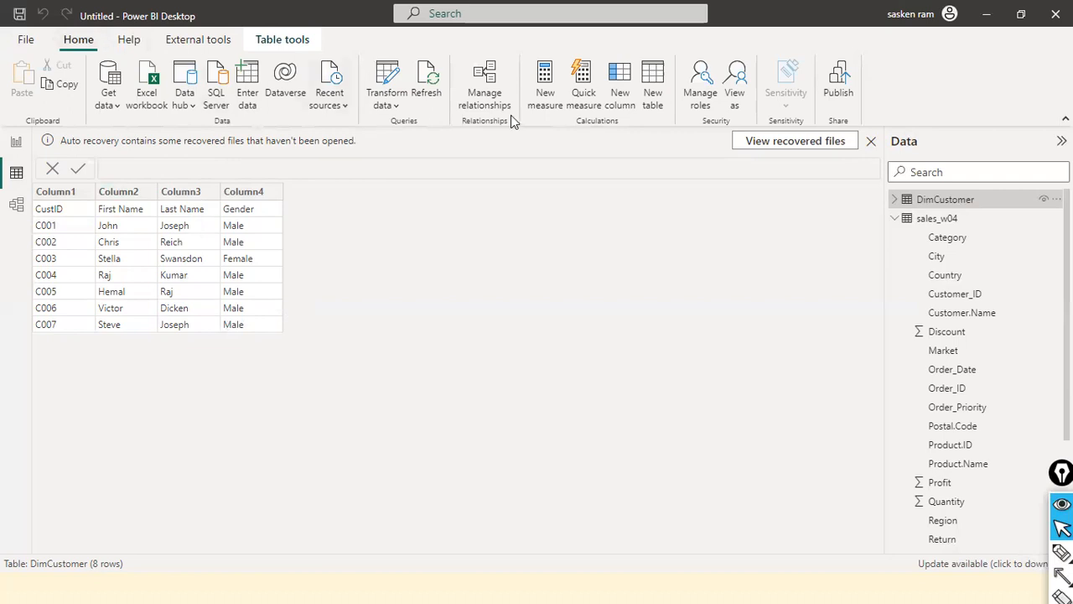
left_click(394, 106)
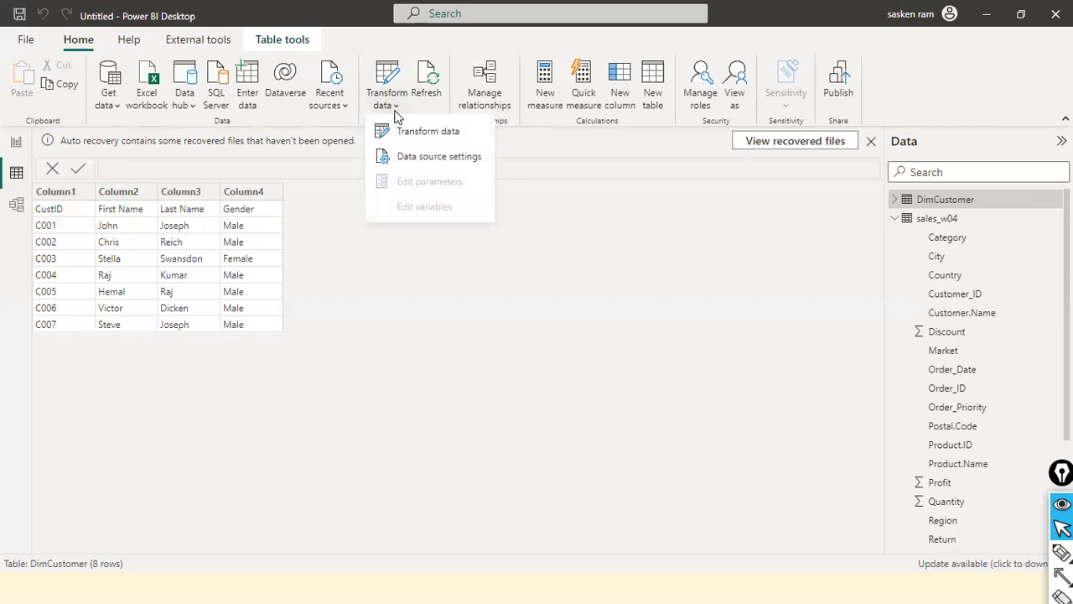
left_click(429, 132)
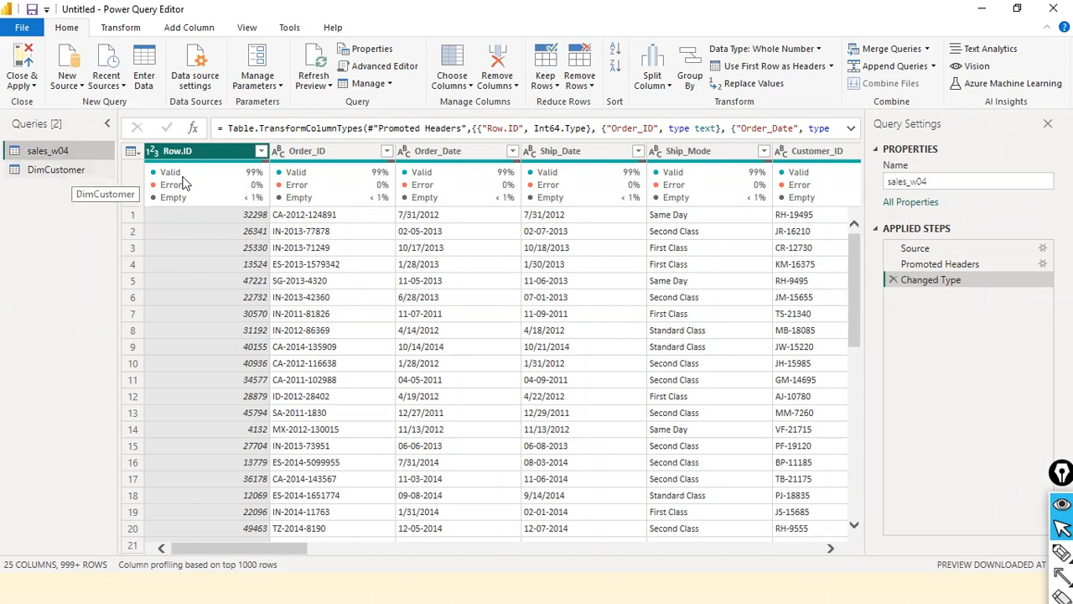
Check the DimCustomer column names in the report view of Power BI Desktop, and return to the Power Query Editor
key("alt+Tab")
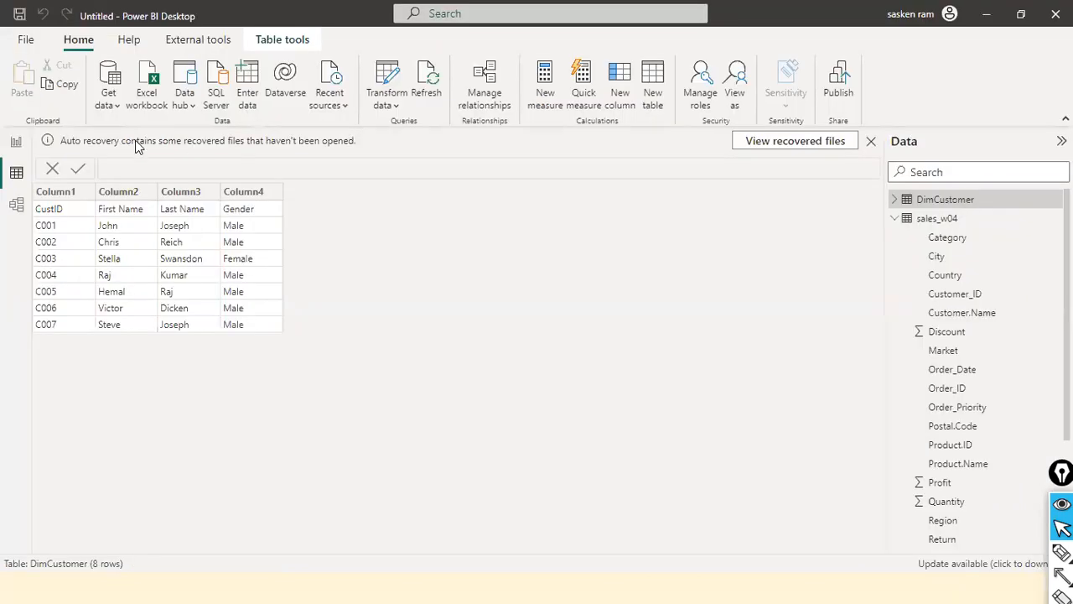
left_click(15, 143)
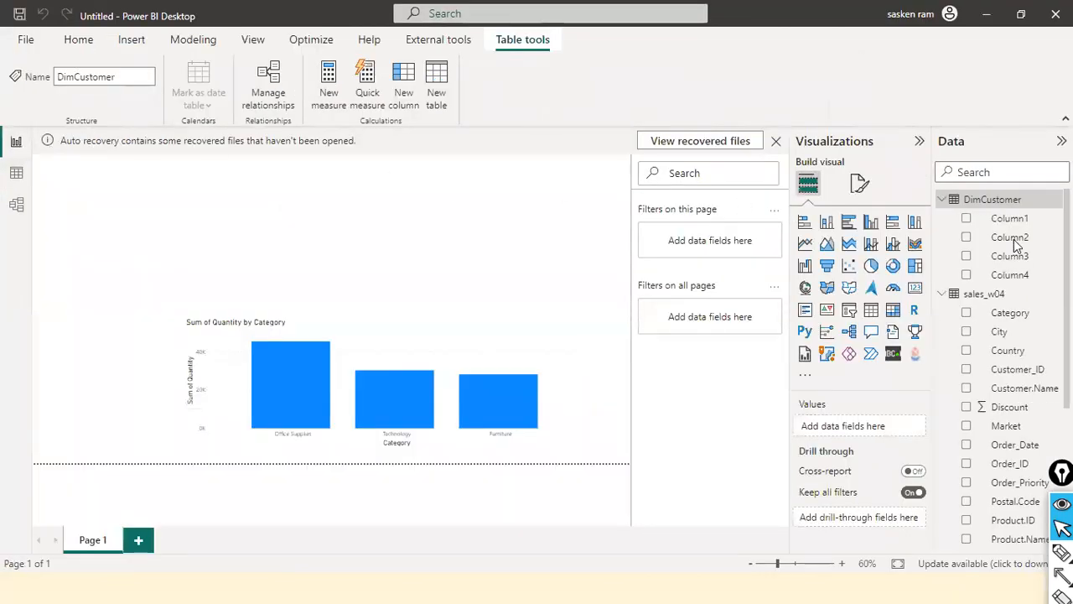
key("alt+Tab")
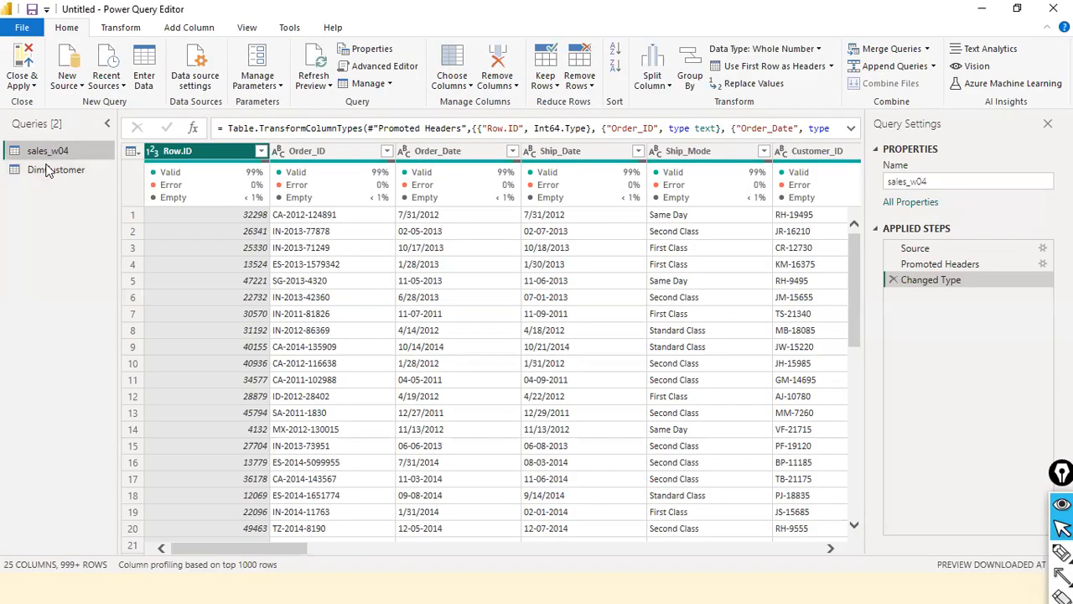
Refresh the preview of the DimCustomer query and bring up the header promotion options
left_click(58, 175)
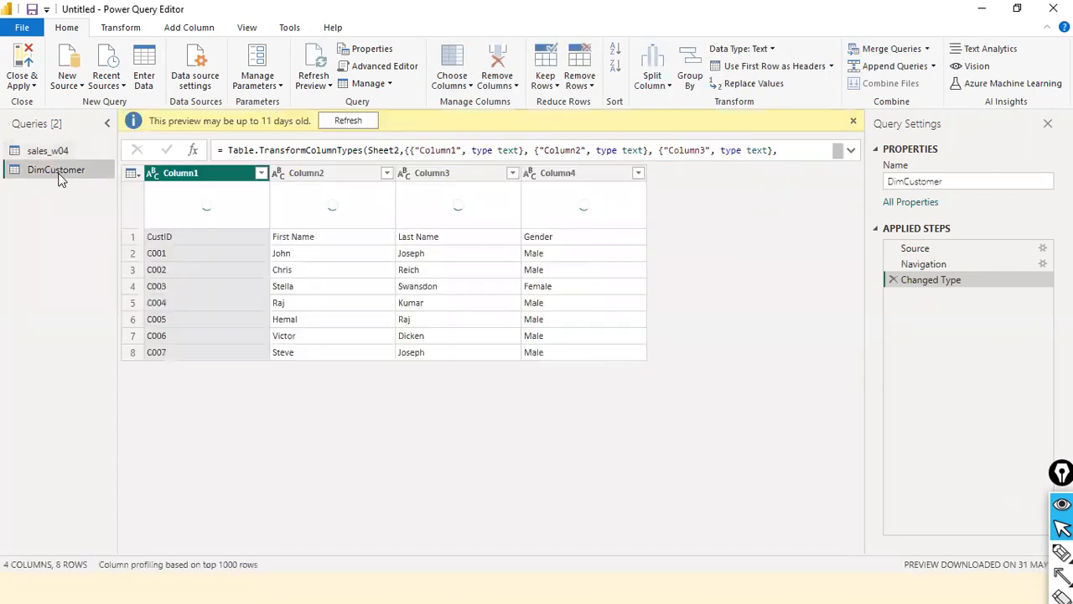
left_click(358, 122)
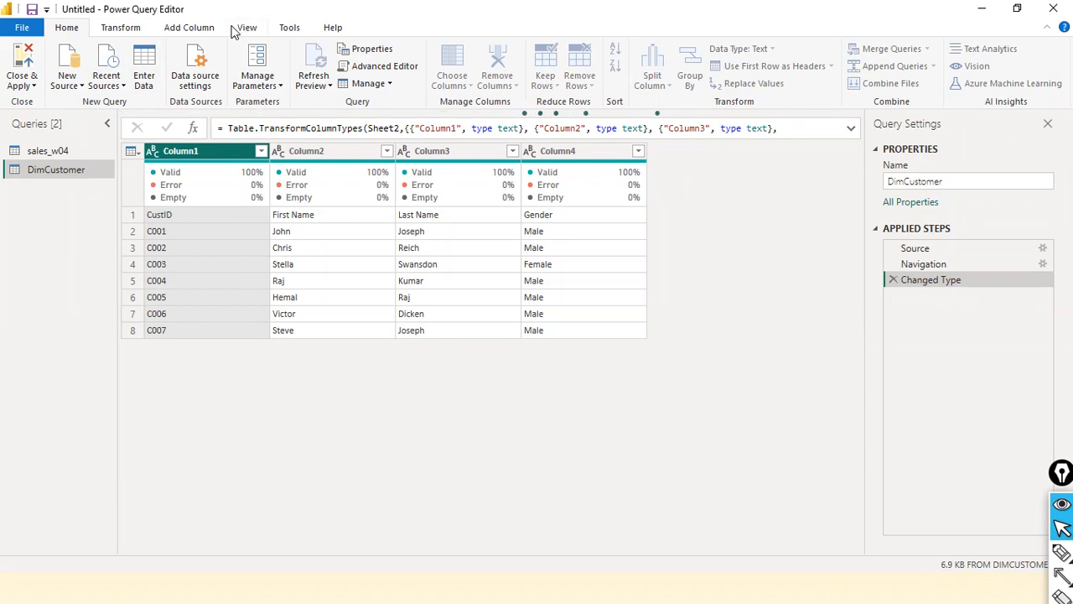
left_click(126, 29)
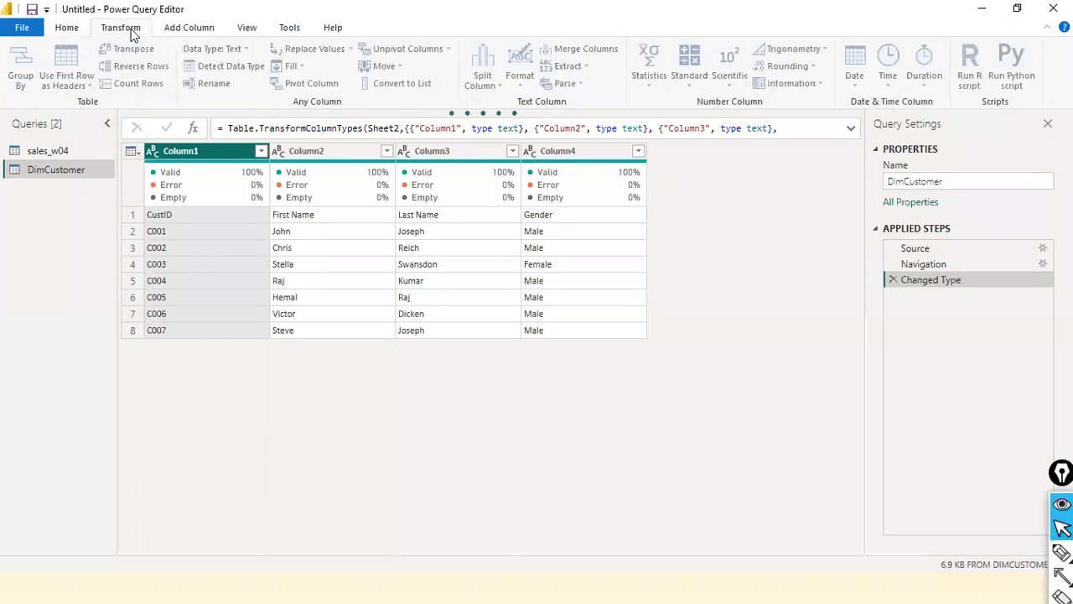
left_click(50, 151)
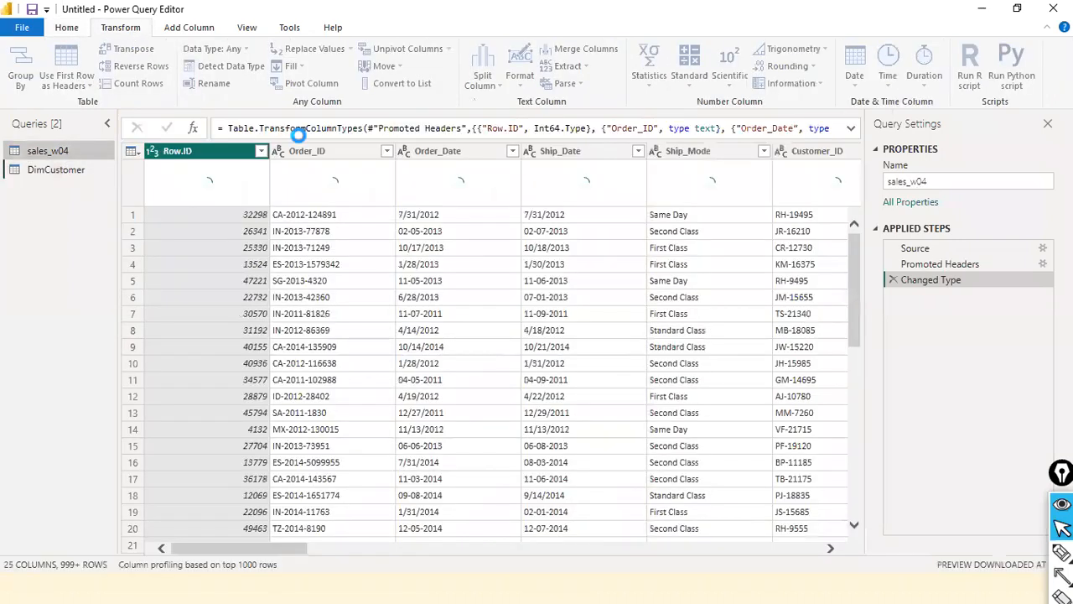
left_click(56, 169)
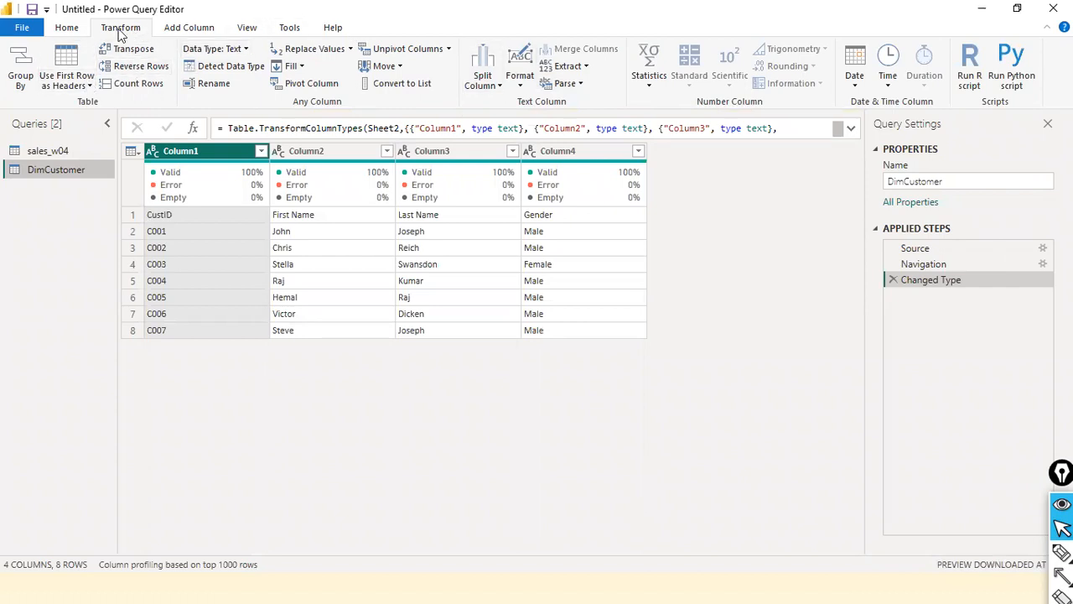
left_click(90, 86)
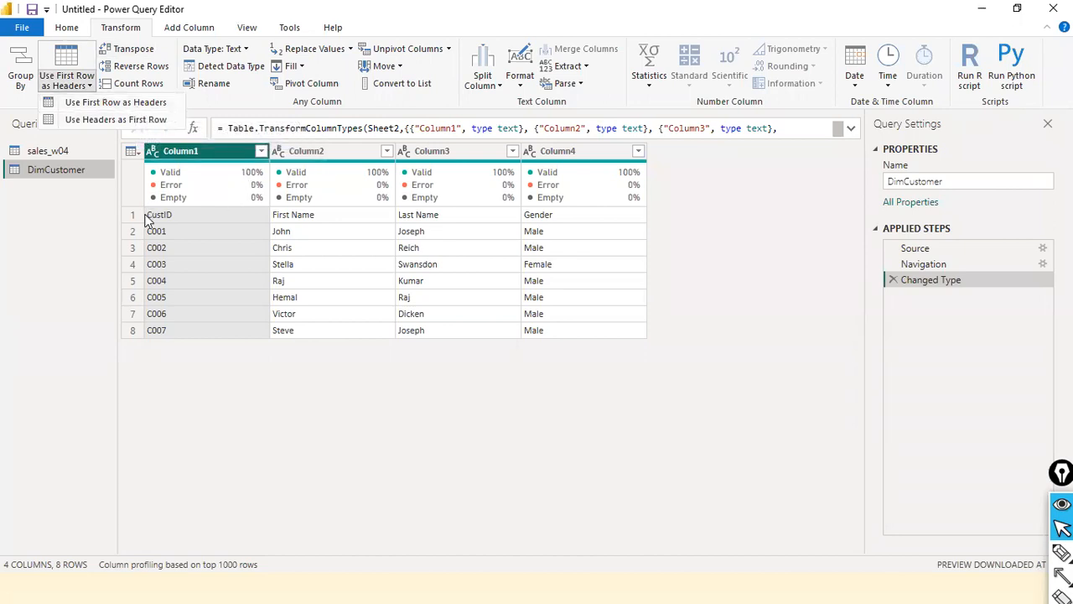
Draw arrows from the first DimCustomer row up to each column header, and clear the annotations
key("ctrl+shift+a")
mouse_move(71, 209)
left_mouse_down()
mouse_move(134, 221)
mouse_move(265, 215)
mouse_move(717, 233)
mouse_move(709, 224)
left_mouse_up()
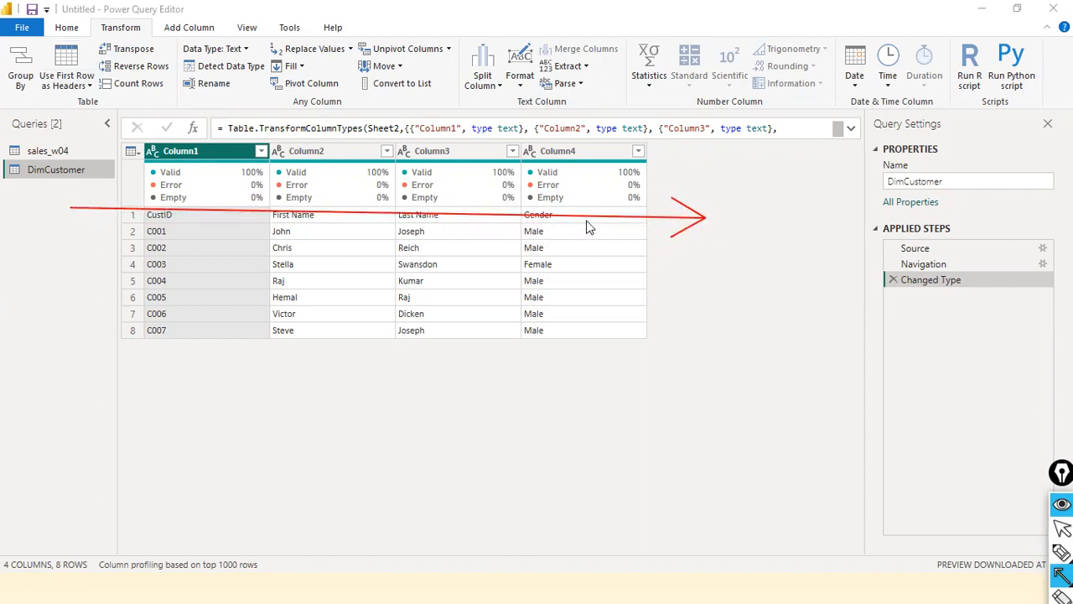
left_click_drag(590, 215, 597, 153)
left_click_drag(447, 211, 459, 143)
left_click_drag(338, 213, 340, 147)
left_click_drag(172, 215, 181, 153)
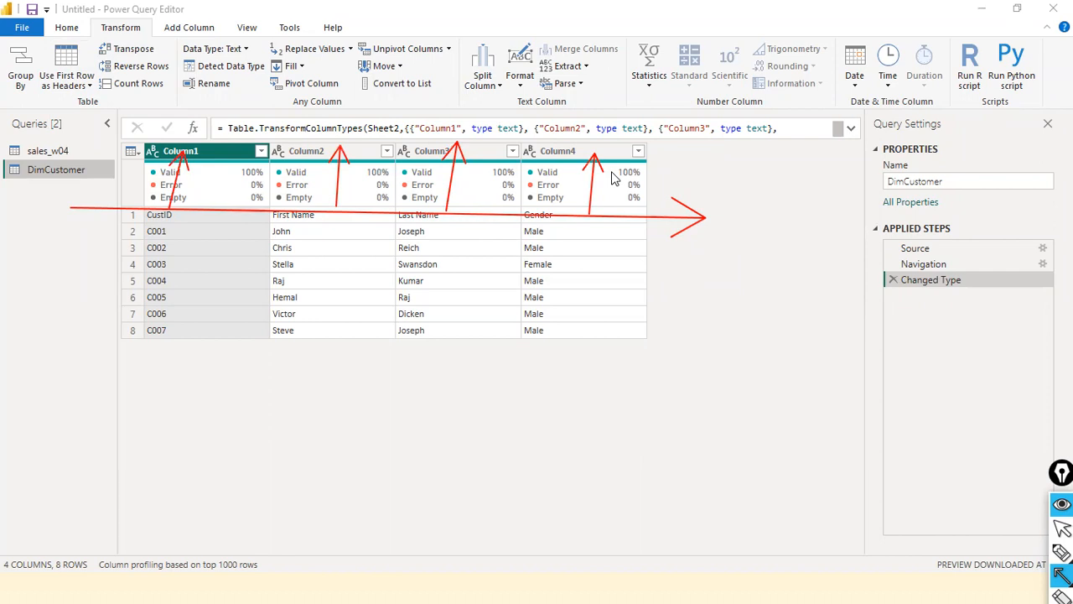
key("ctrl+shift+7")
key("ctrl+shift+2")
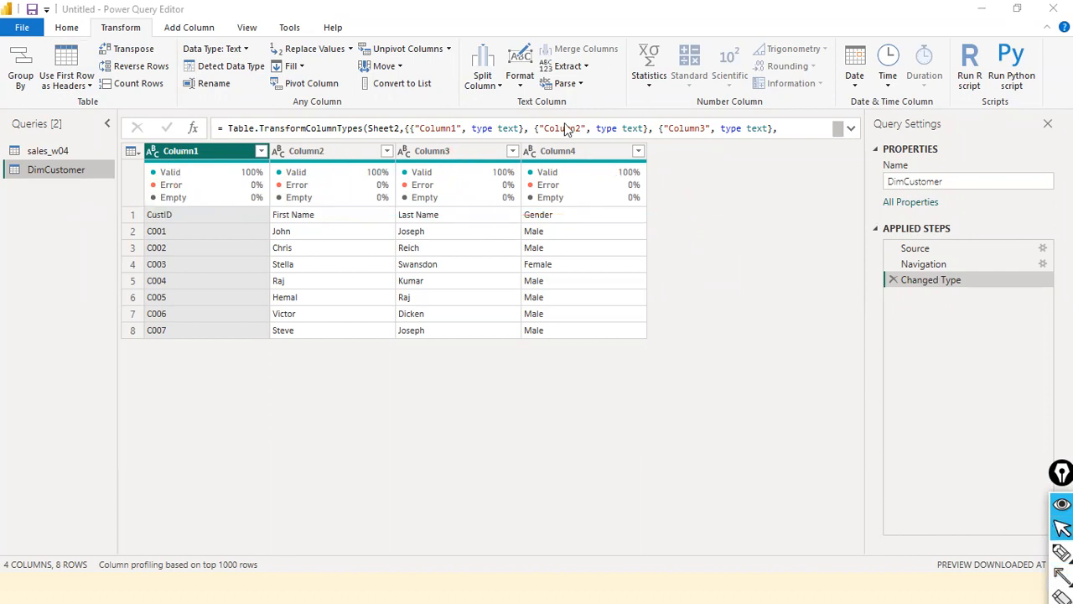
Use the first row as headers in the DimCustomer query
left_click(88, 89)
left_click(88, 89)
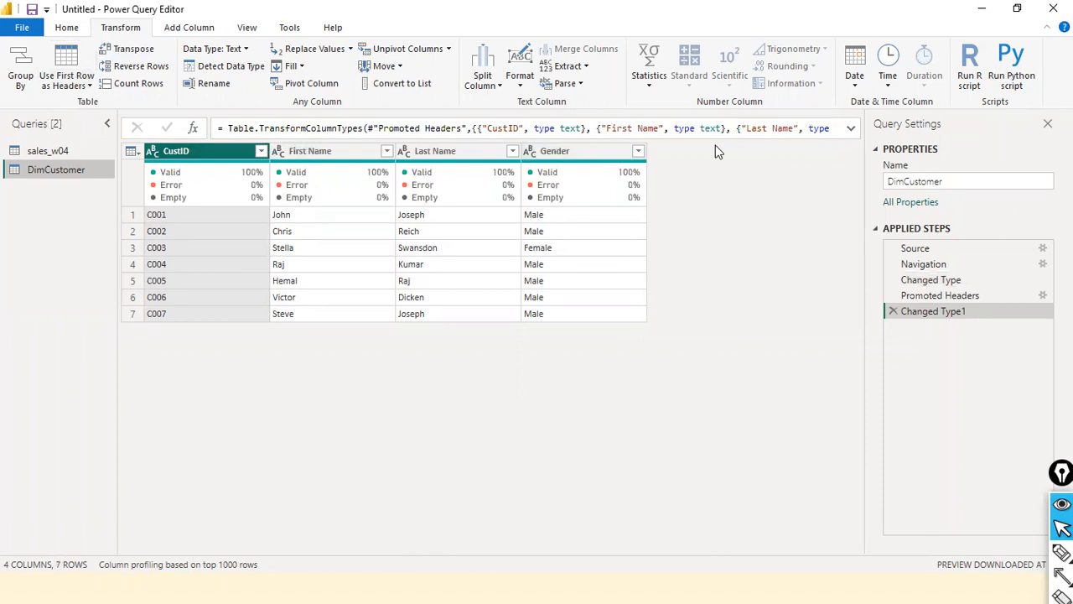
left_click(54, 144)
left_click(50, 170)
Close the Power Query Editor with its changes applied, and collapse the DimCustomer and sales_w04 tables
left_click(18, 27)
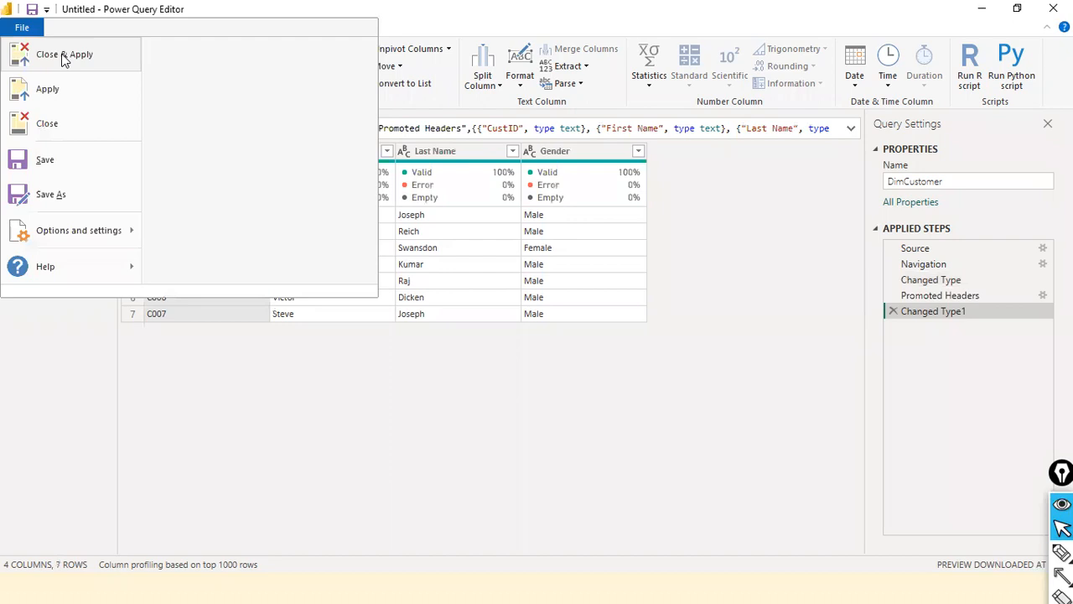
left_click(702, 208)
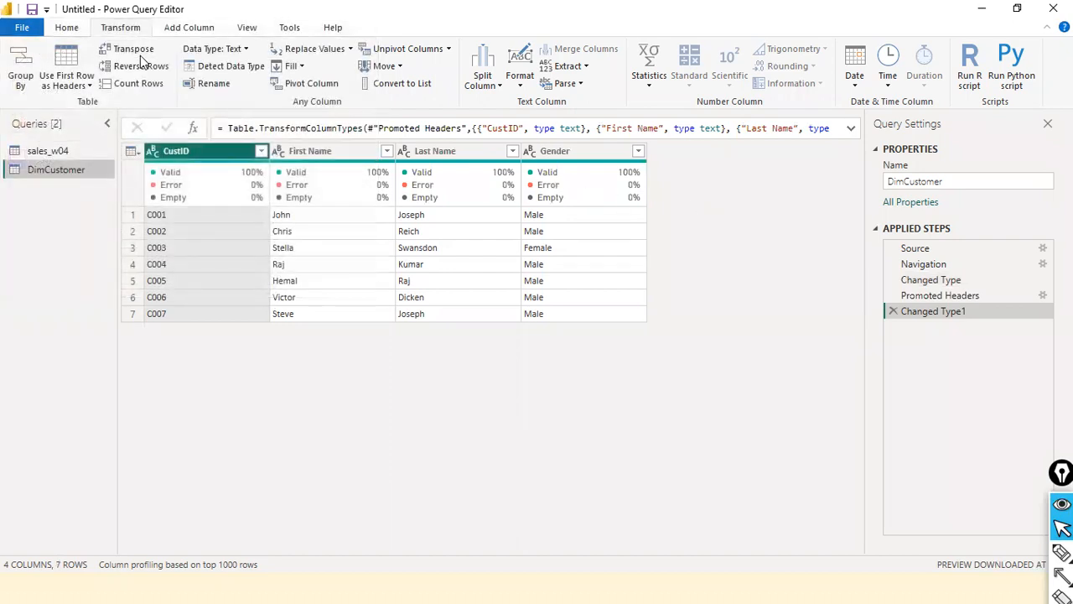
left_click(22, 28)
left_click(54, 64)
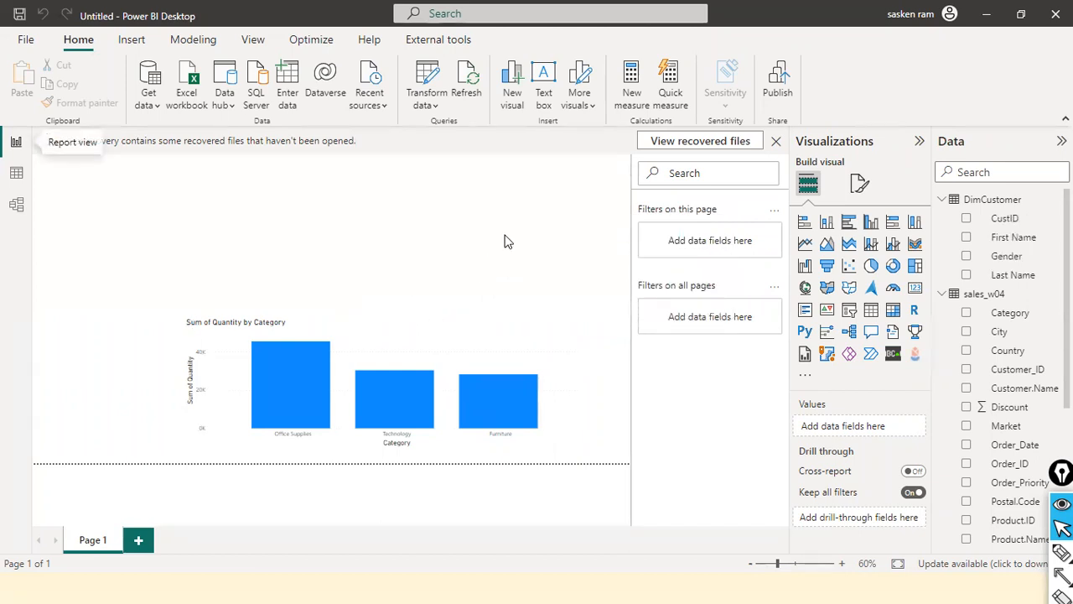
left_click(950, 202)
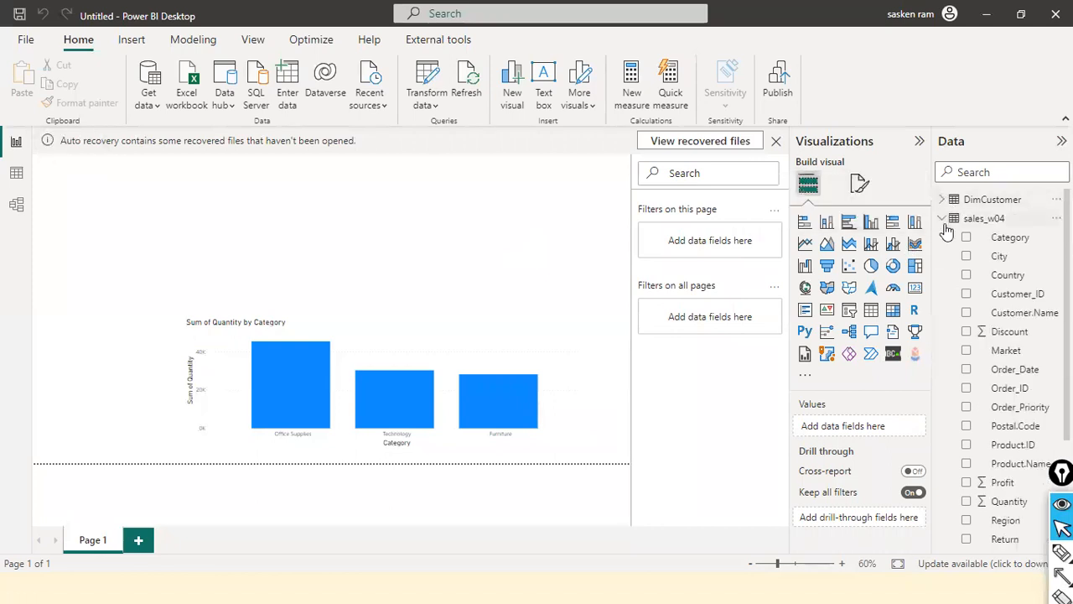
left_click(945, 220)
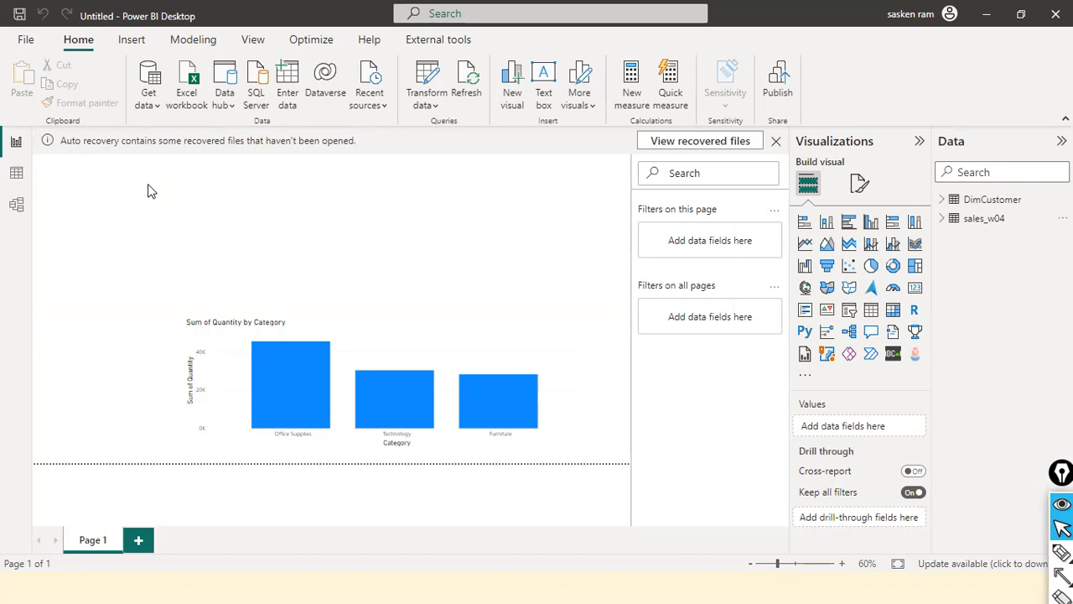
Open Notepad and enter the numbers 10 20 30 on one line
key("super")
type("notepad")
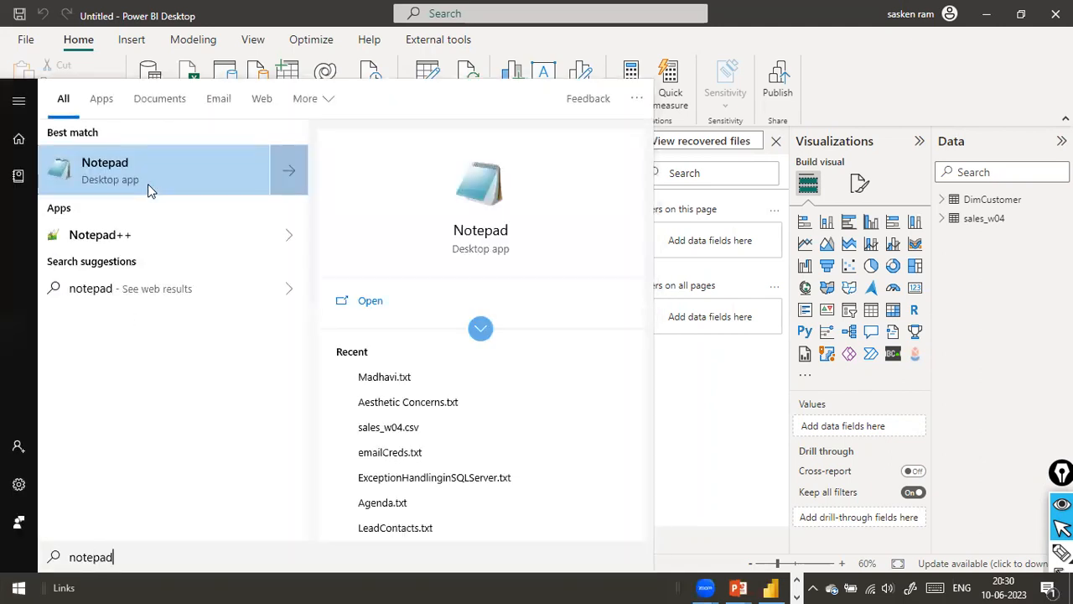
key("Return")
type("10 2")
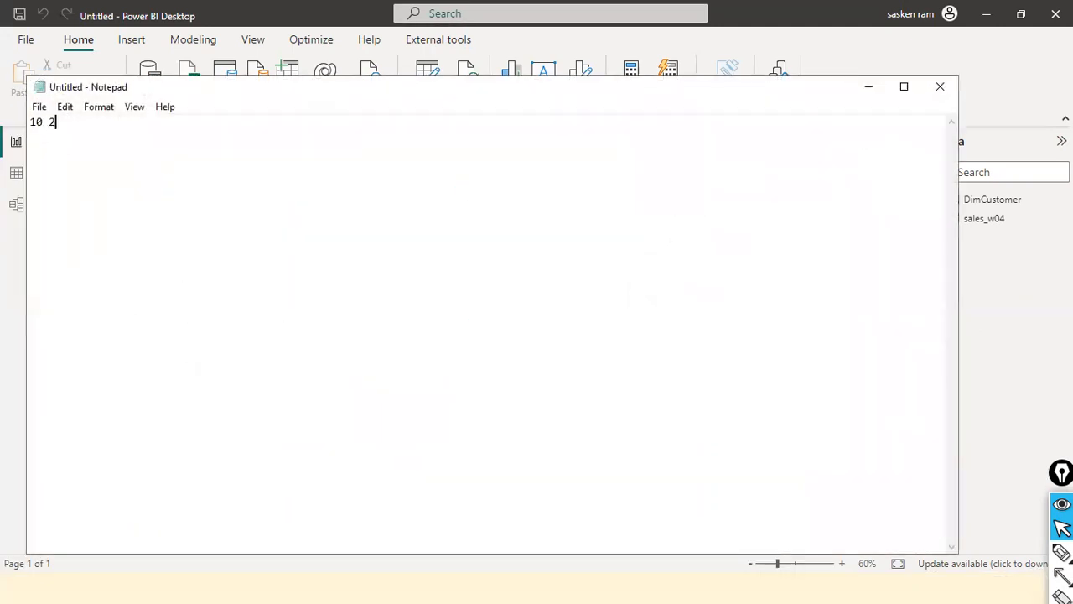
type("0 30")
Change the middle number in the Notepad line to 25, and switch back to Power BI Desktop
key("ctrl+Left")
key("ctrl+shift+Left")
type("25")
key("End")
left_click(62, 123)
double_click(56, 123)
key("alt+Tab")
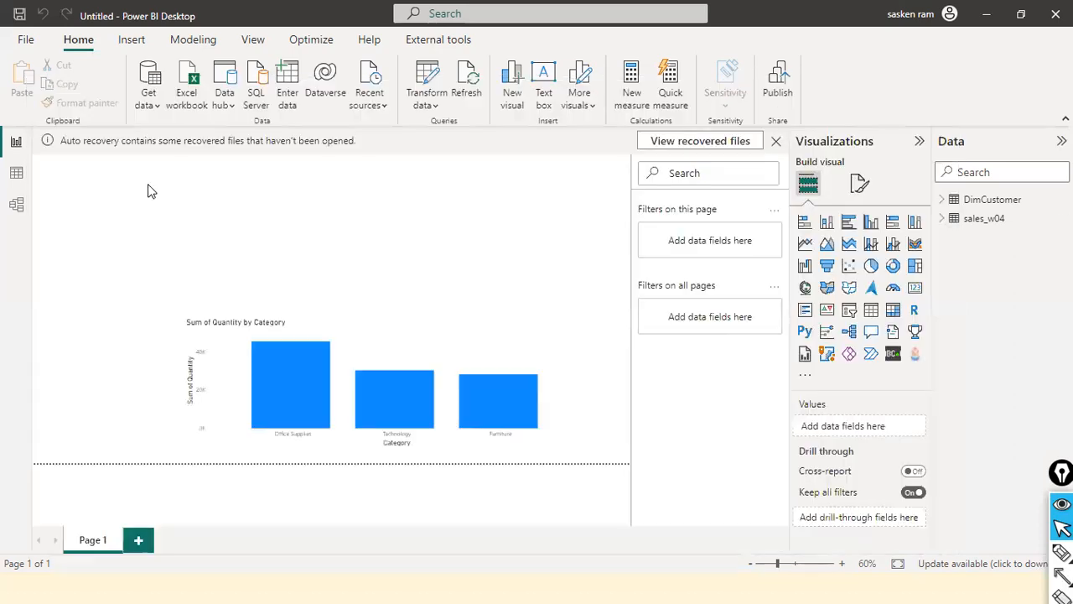
Check the DimCustomer records in the Data view, and open the Power Query Editor from the report
left_click(16, 172)
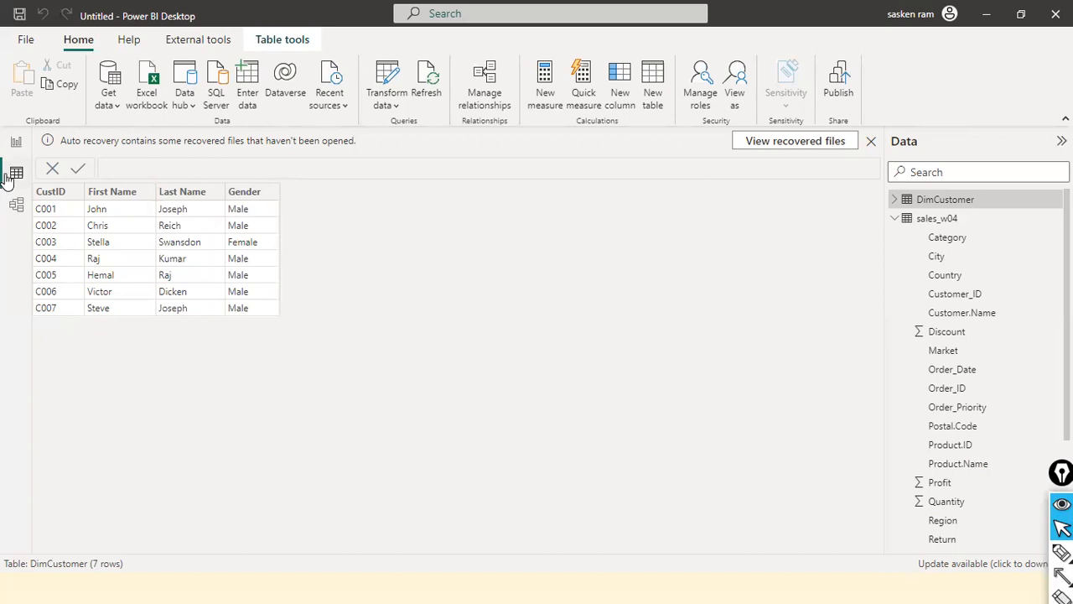
left_click(15, 144)
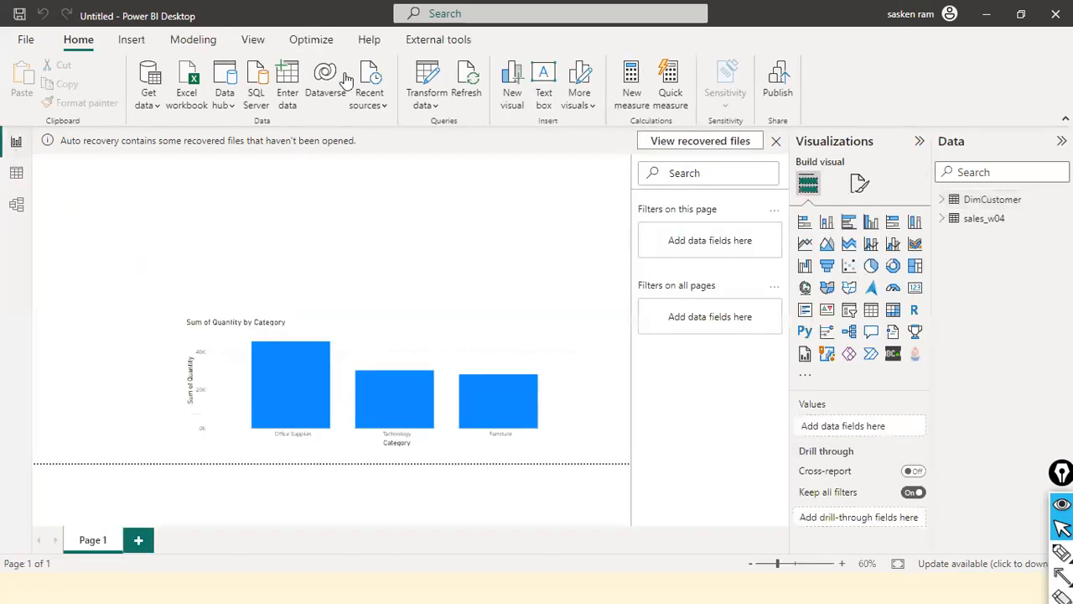
left_click(438, 108)
left_click(375, 236)
left_click(427, 101)
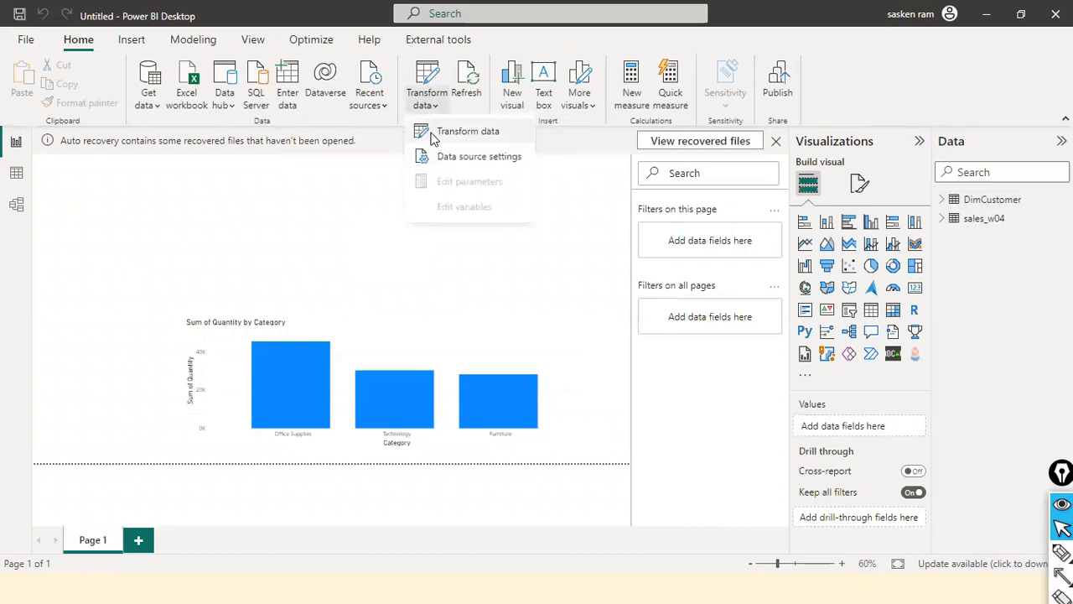
left_click(433, 138)
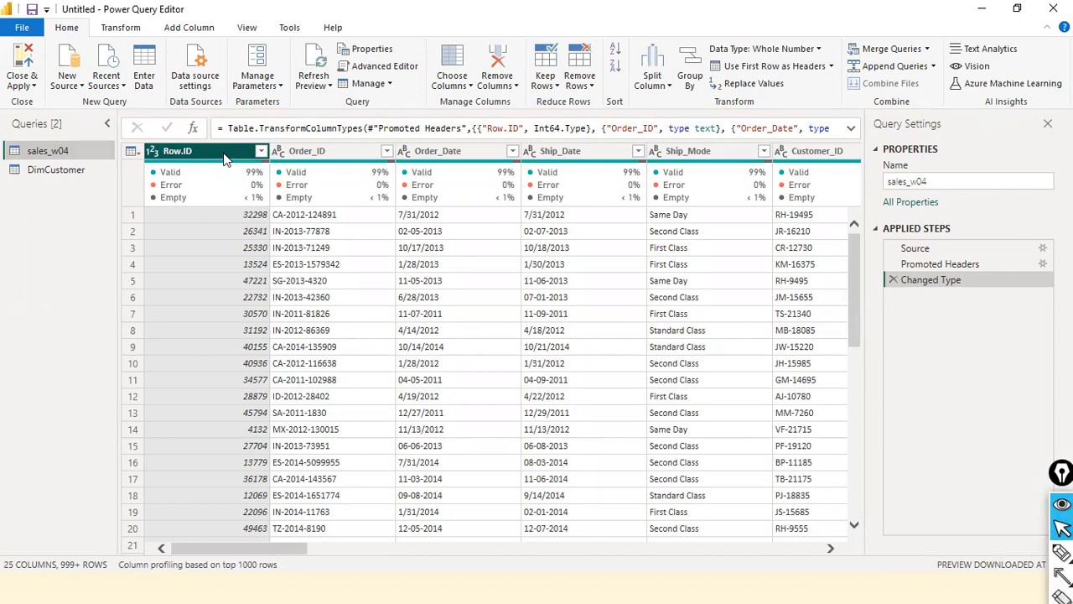
Remove the Row.ID and Order_ID columns from the sales_w04 query
right_click(225, 158)
left_click(191, 159)
right_click(223, 151)
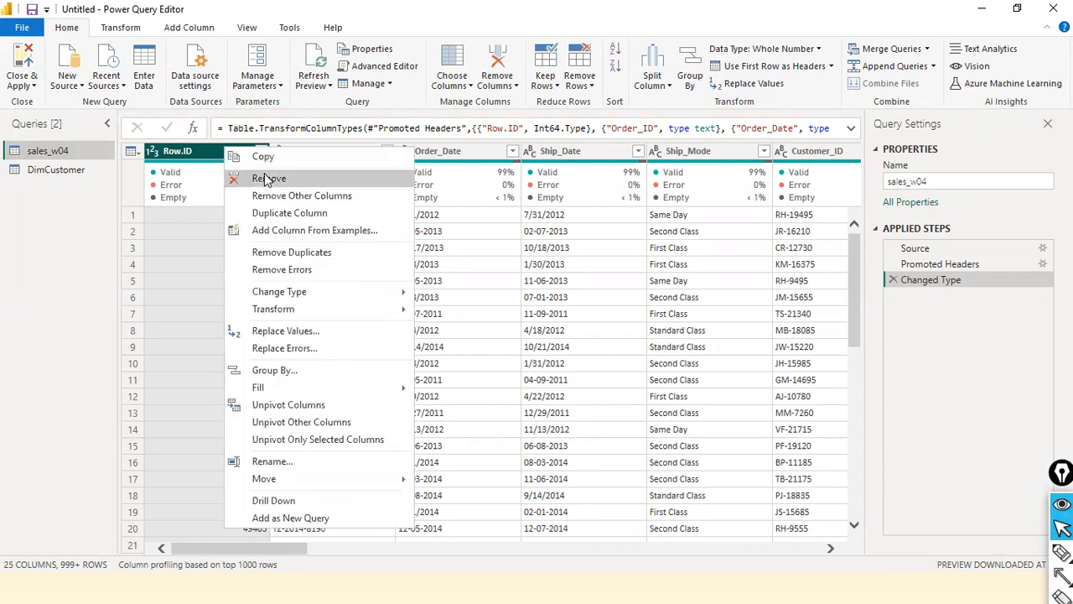
left_click(276, 112)
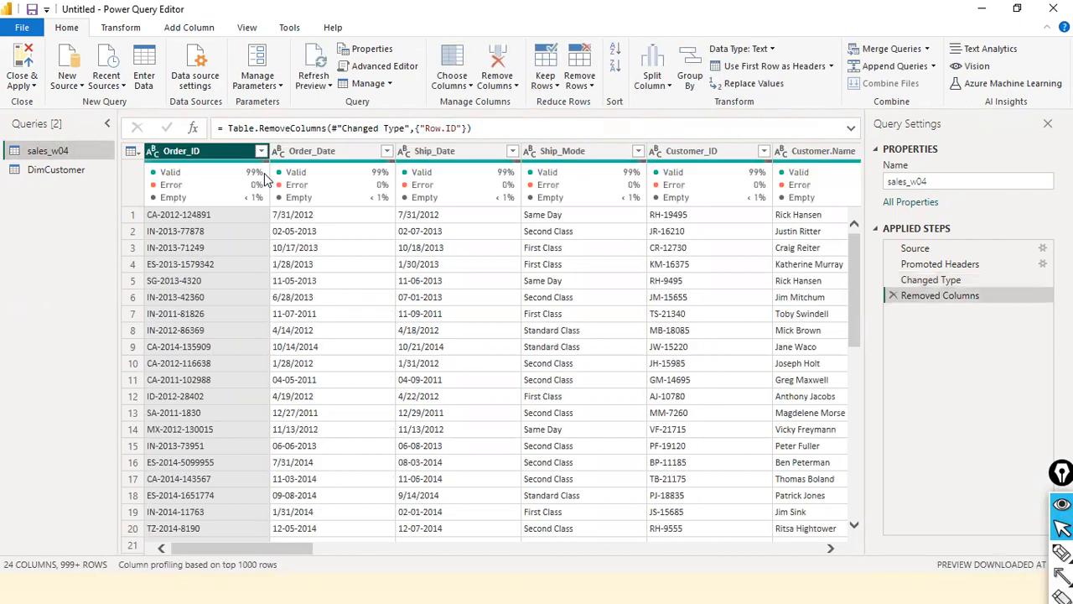
right_click(201, 149)
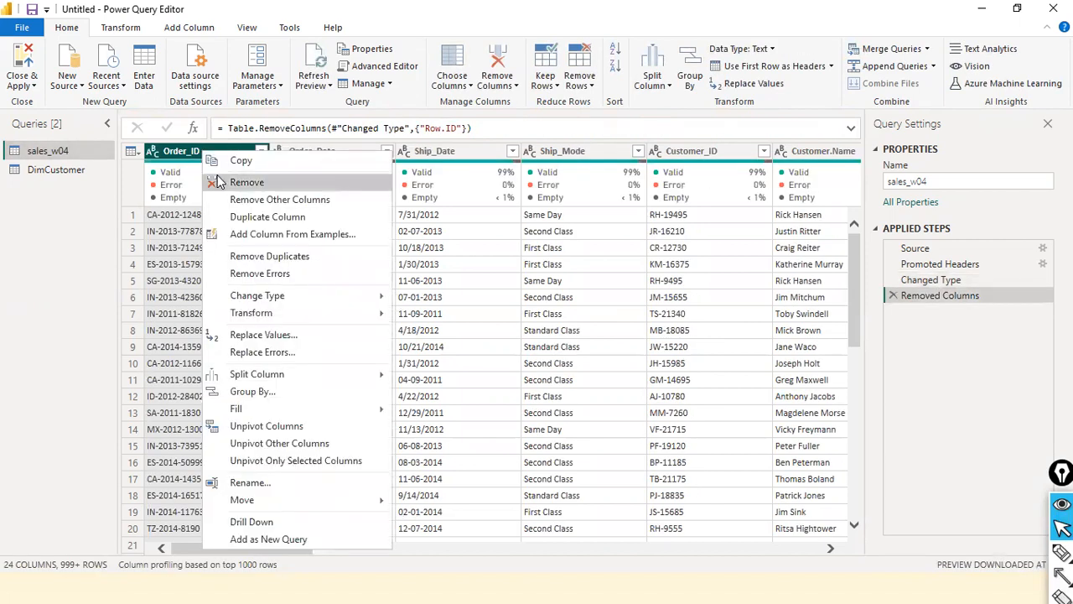
left_click(216, 176)
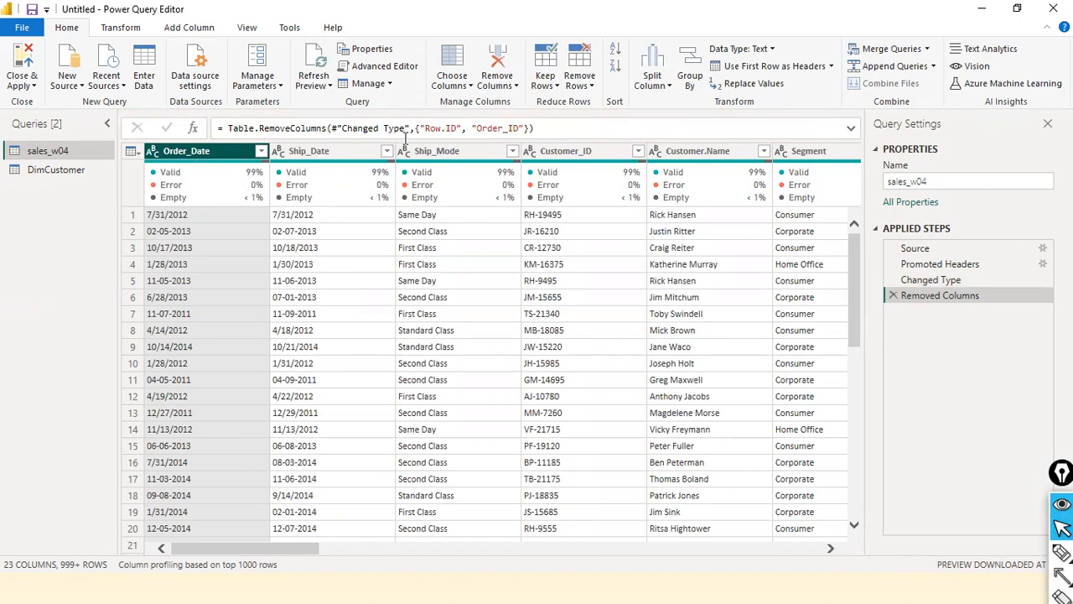
Mark the Removed Columns step and the column names in its formula with arrows, and delete that step from the sales_w04 query
left_click(468, 130)
key("ctrl+shift+8")
left_click_drag(911, 385, 939, 303)
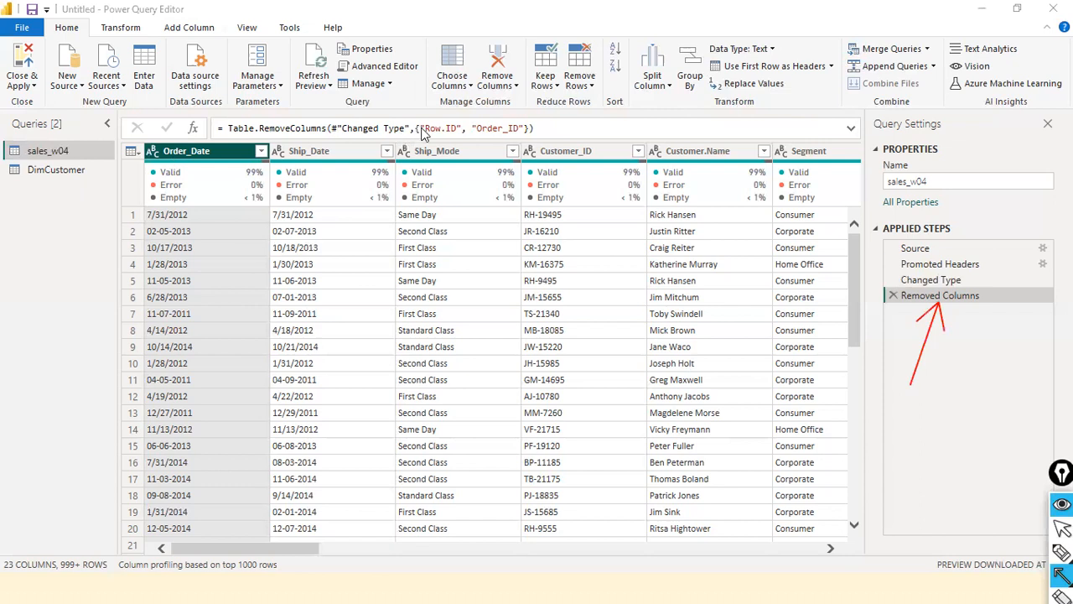
mouse_move(418, 97)
left_mouse_down()
mouse_move(431, 122)
mouse_move(488, 108)
mouse_move(494, 130)
left_mouse_up()
left_click_drag(908, 186, 910, 228)
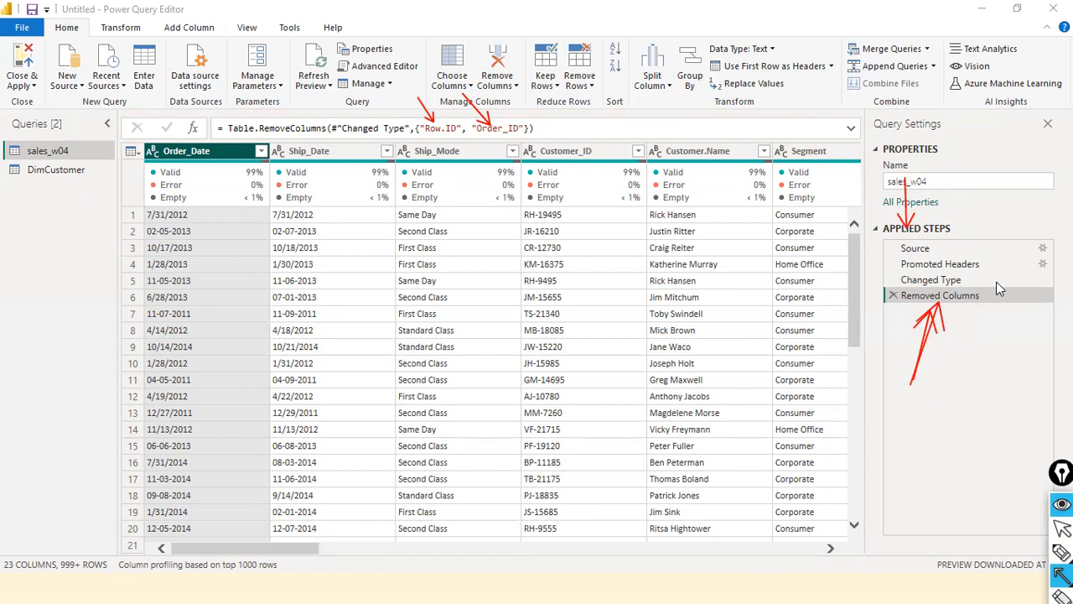
left_click(892, 296)
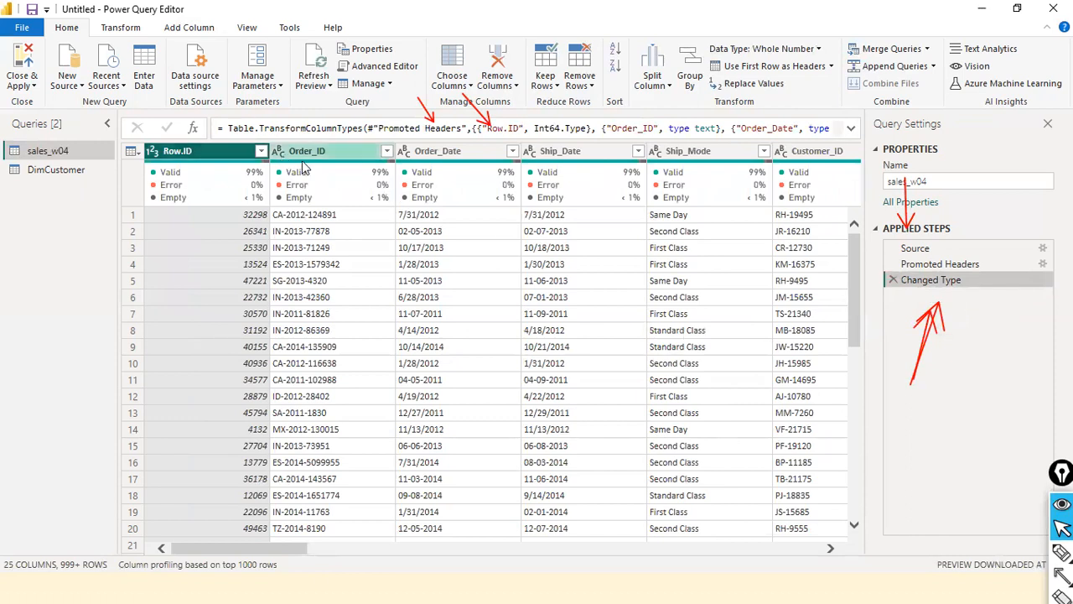
mouse_move(330, 174)
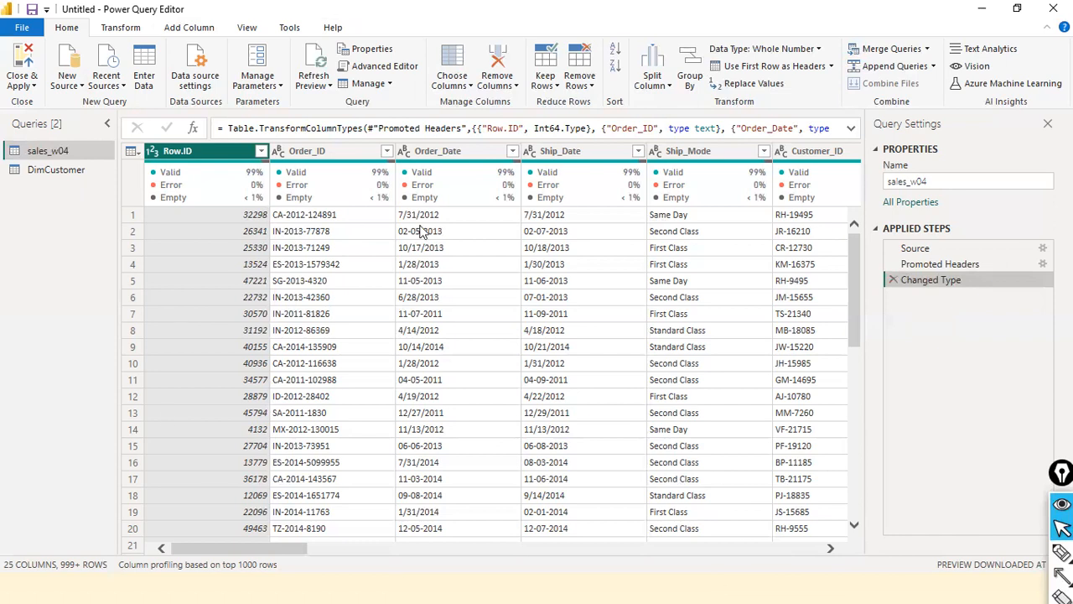
Switch to Power BI Desktop, view the CustID column's commands in the DimCustomer data, and expand DimCustomer's fields in the report
key("alt+Tab")
key("Tab")
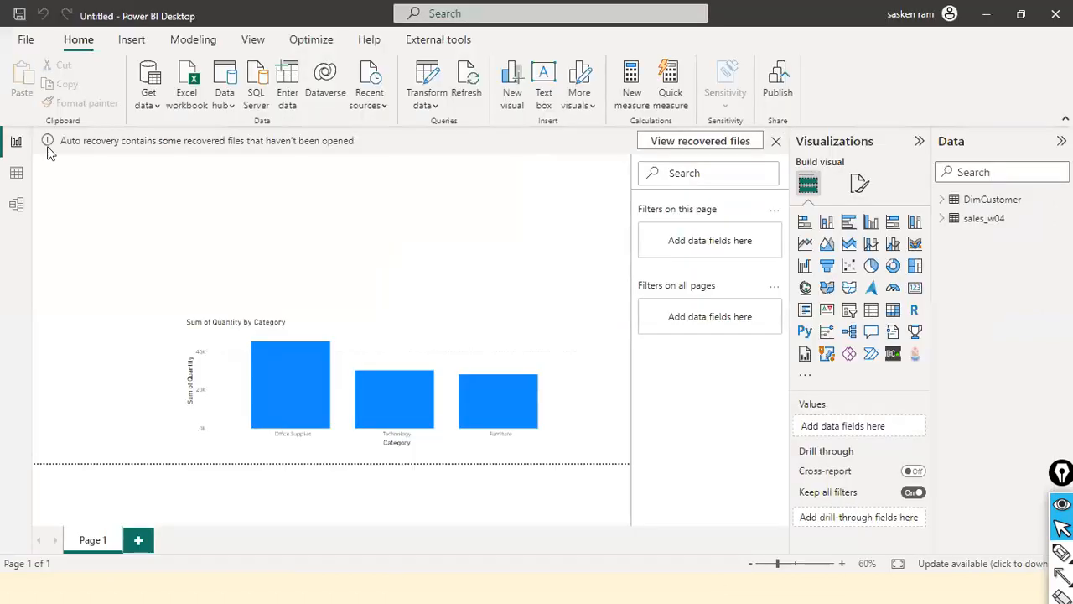
left_click(16, 174)
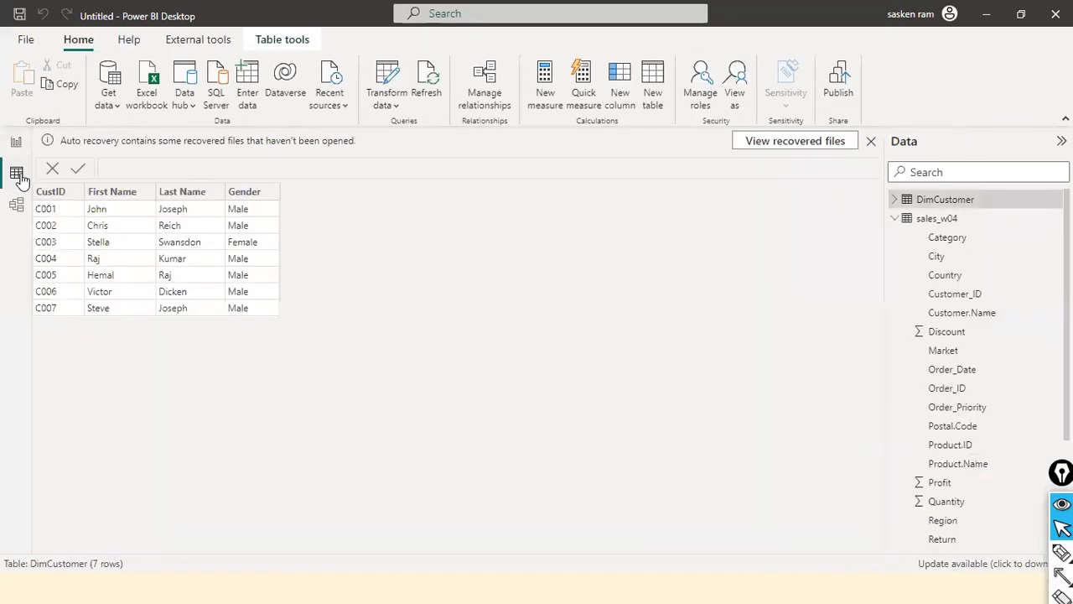
left_click(75, 193)
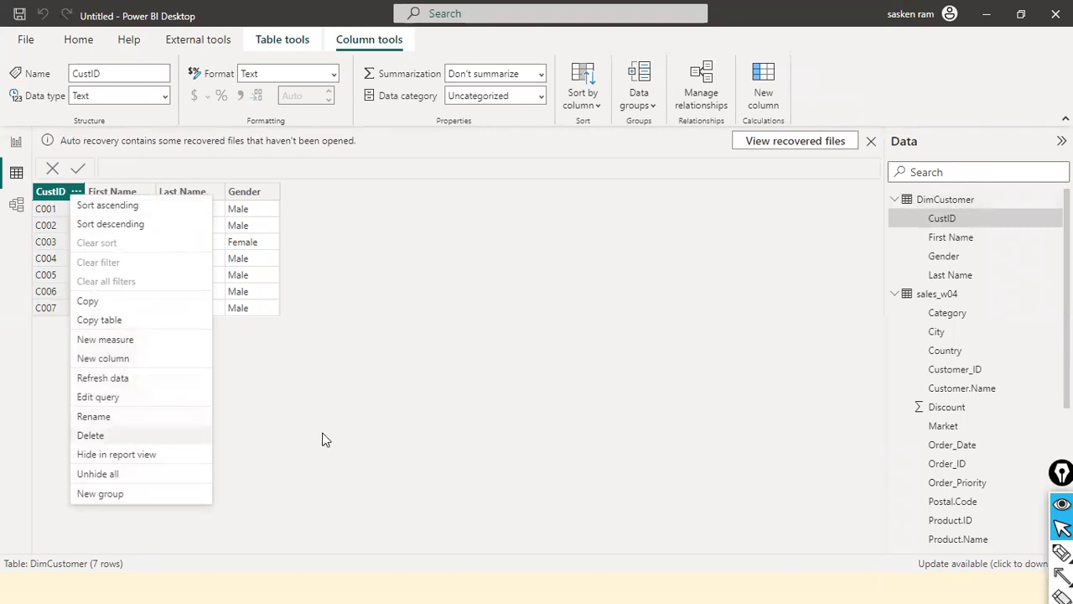
left_click(357, 418)
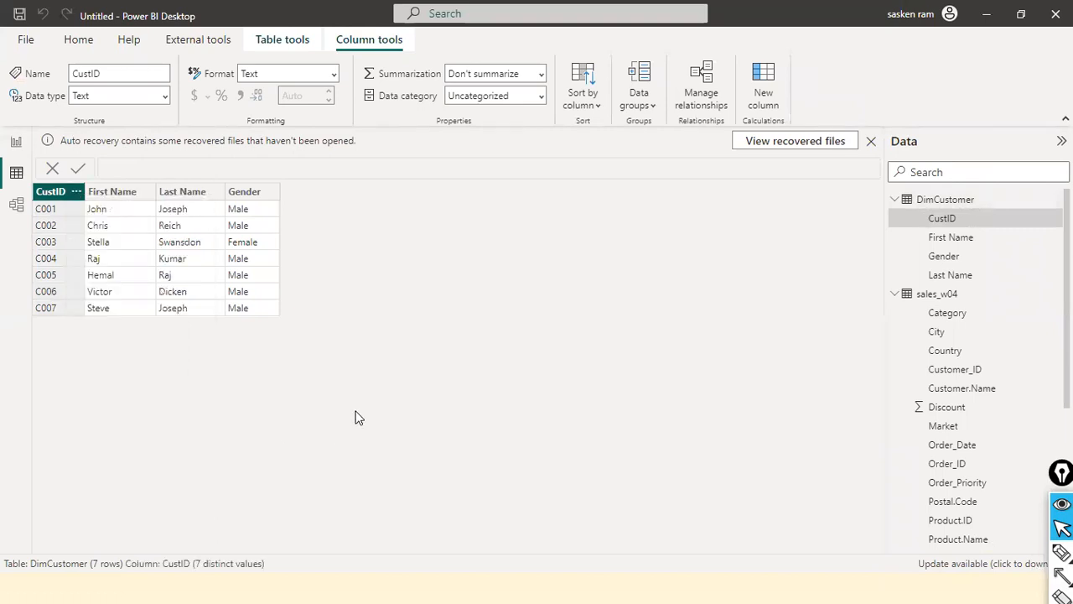
left_click(16, 142)
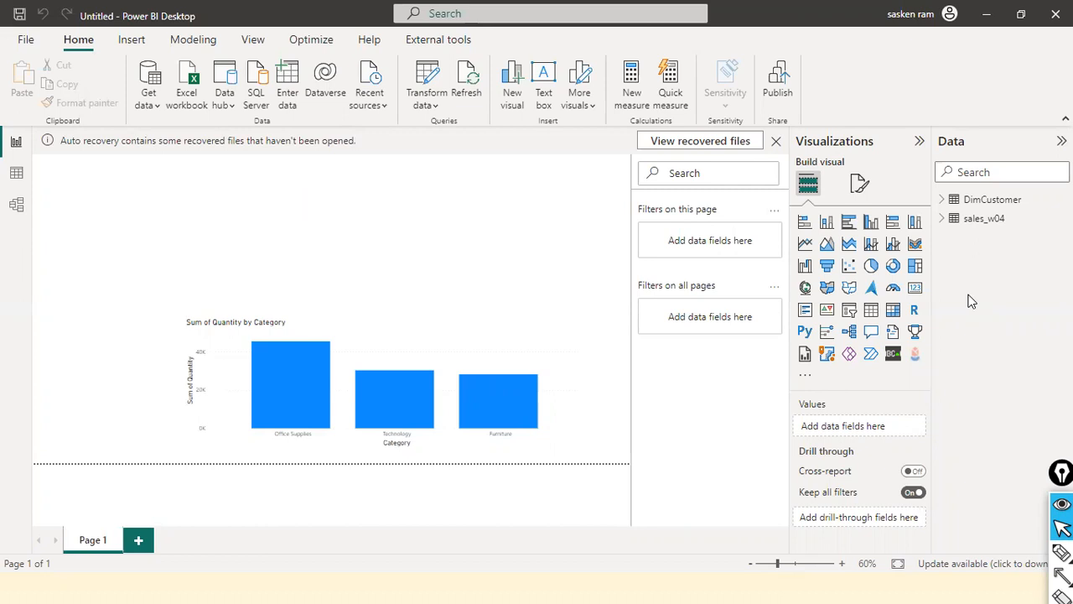
left_click(942, 201)
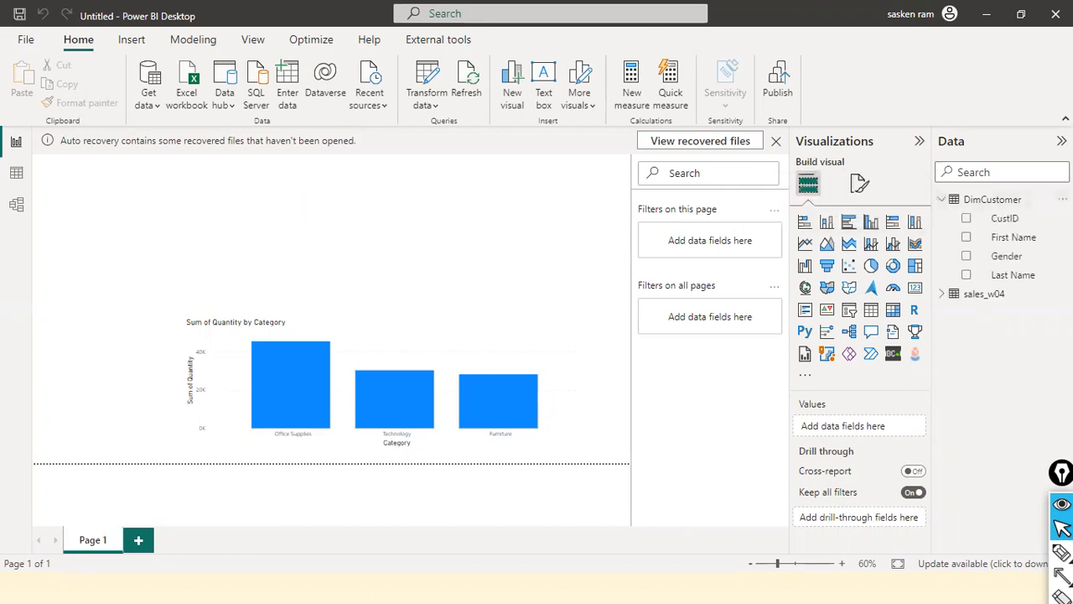